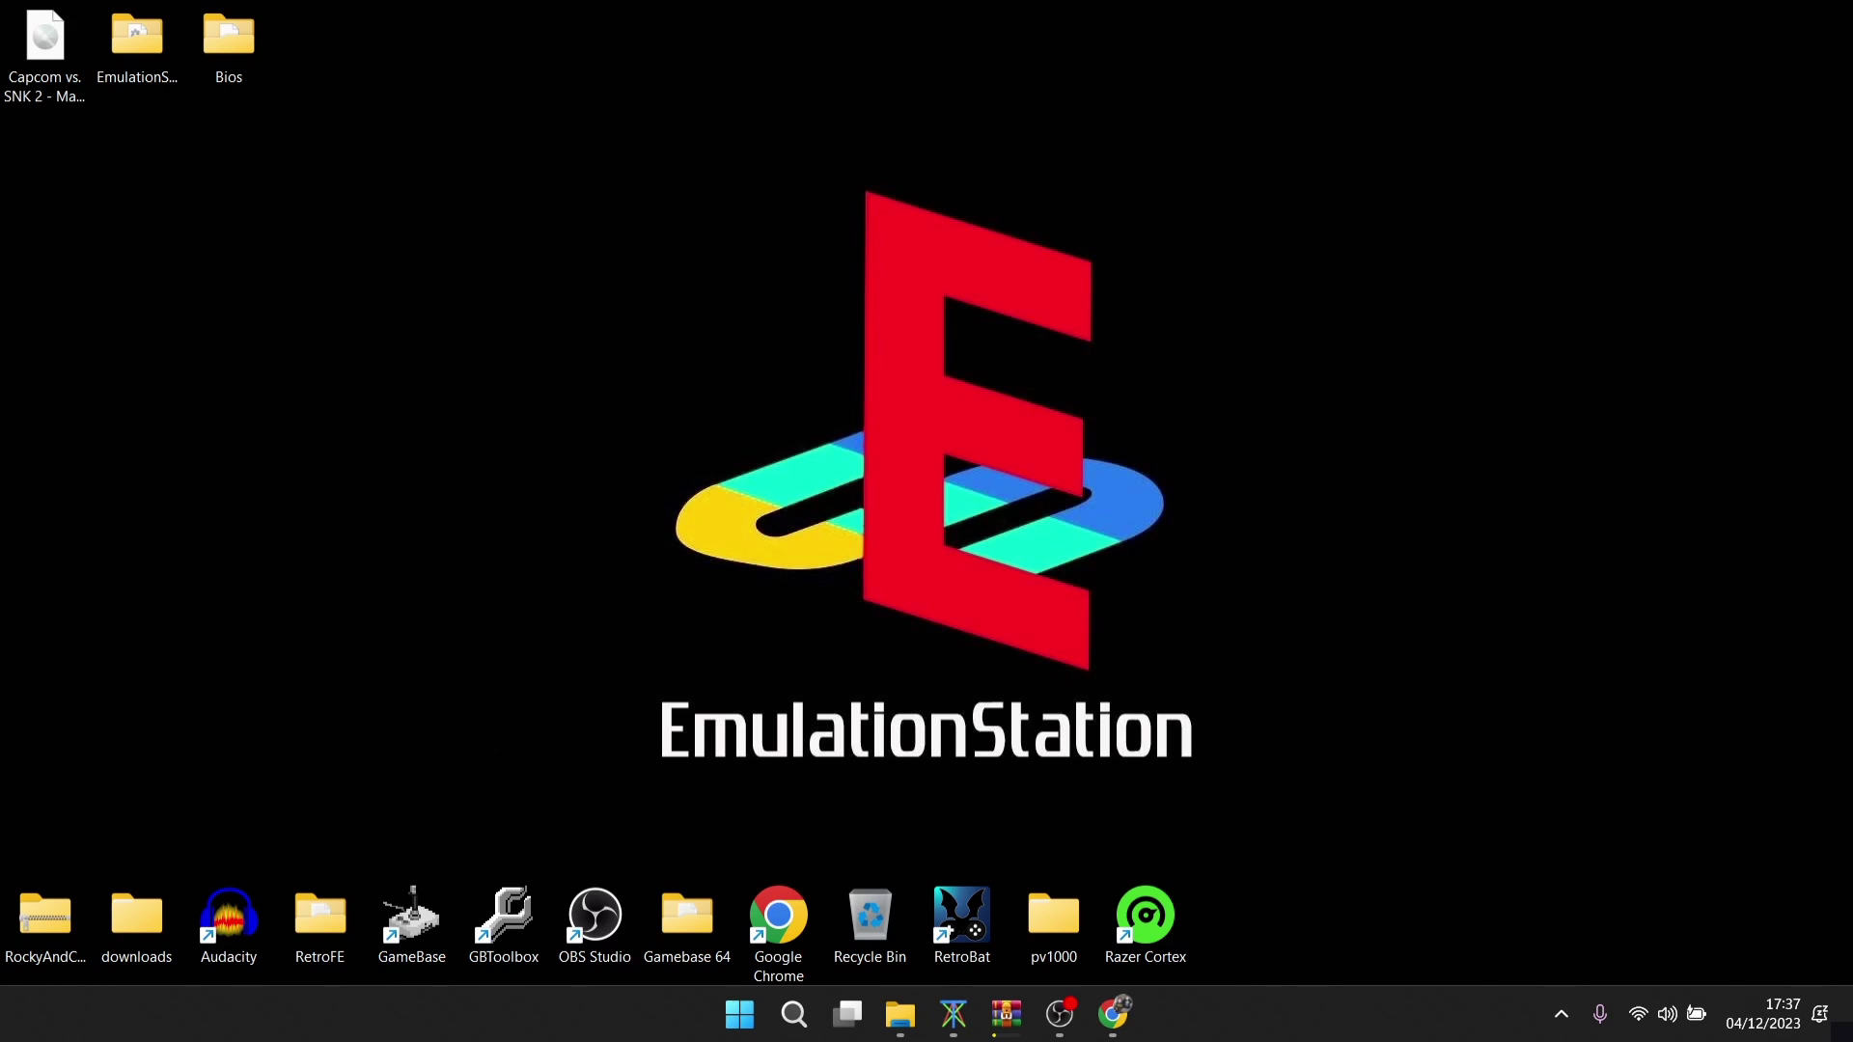
# - Bring up Chrome showing the RetroArch homepage at retroarch.com
pyautogui.click(1113, 1013)
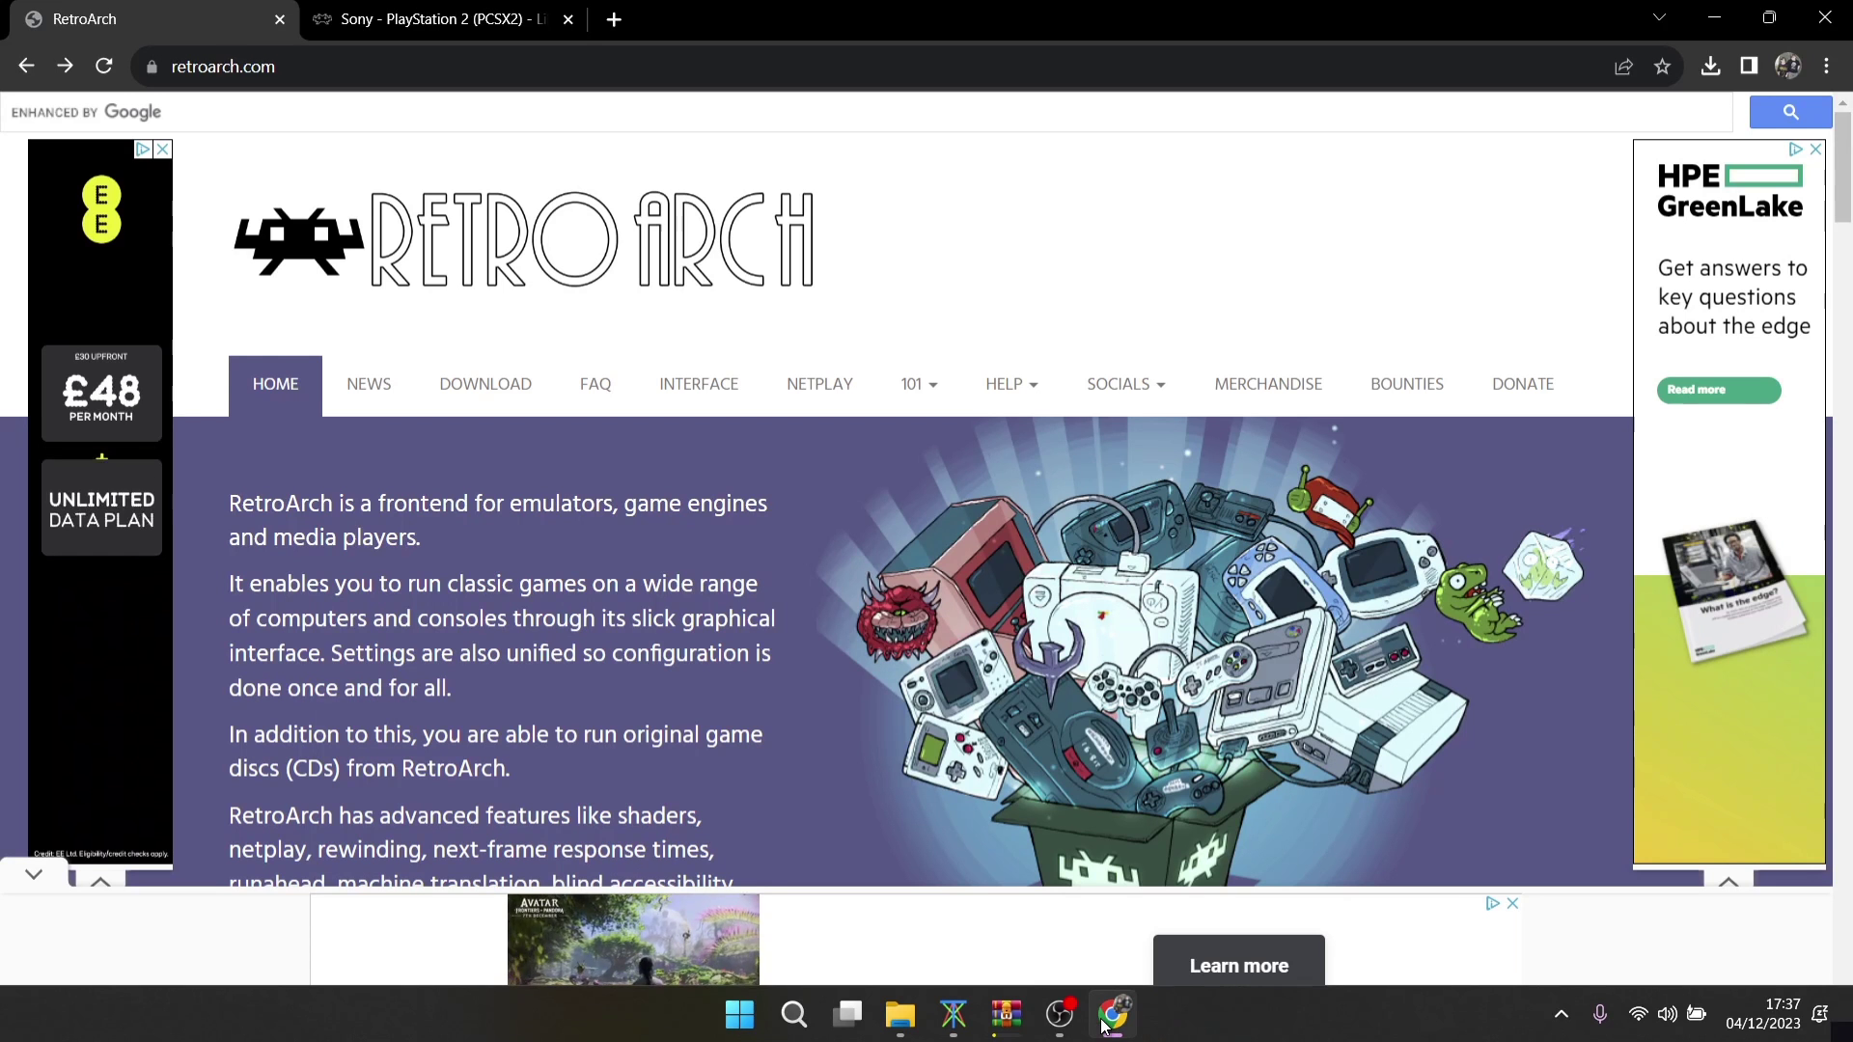
# - Go to the RetroArch download page and scroll to the Windows installer and download links
pyautogui.click(486, 383)
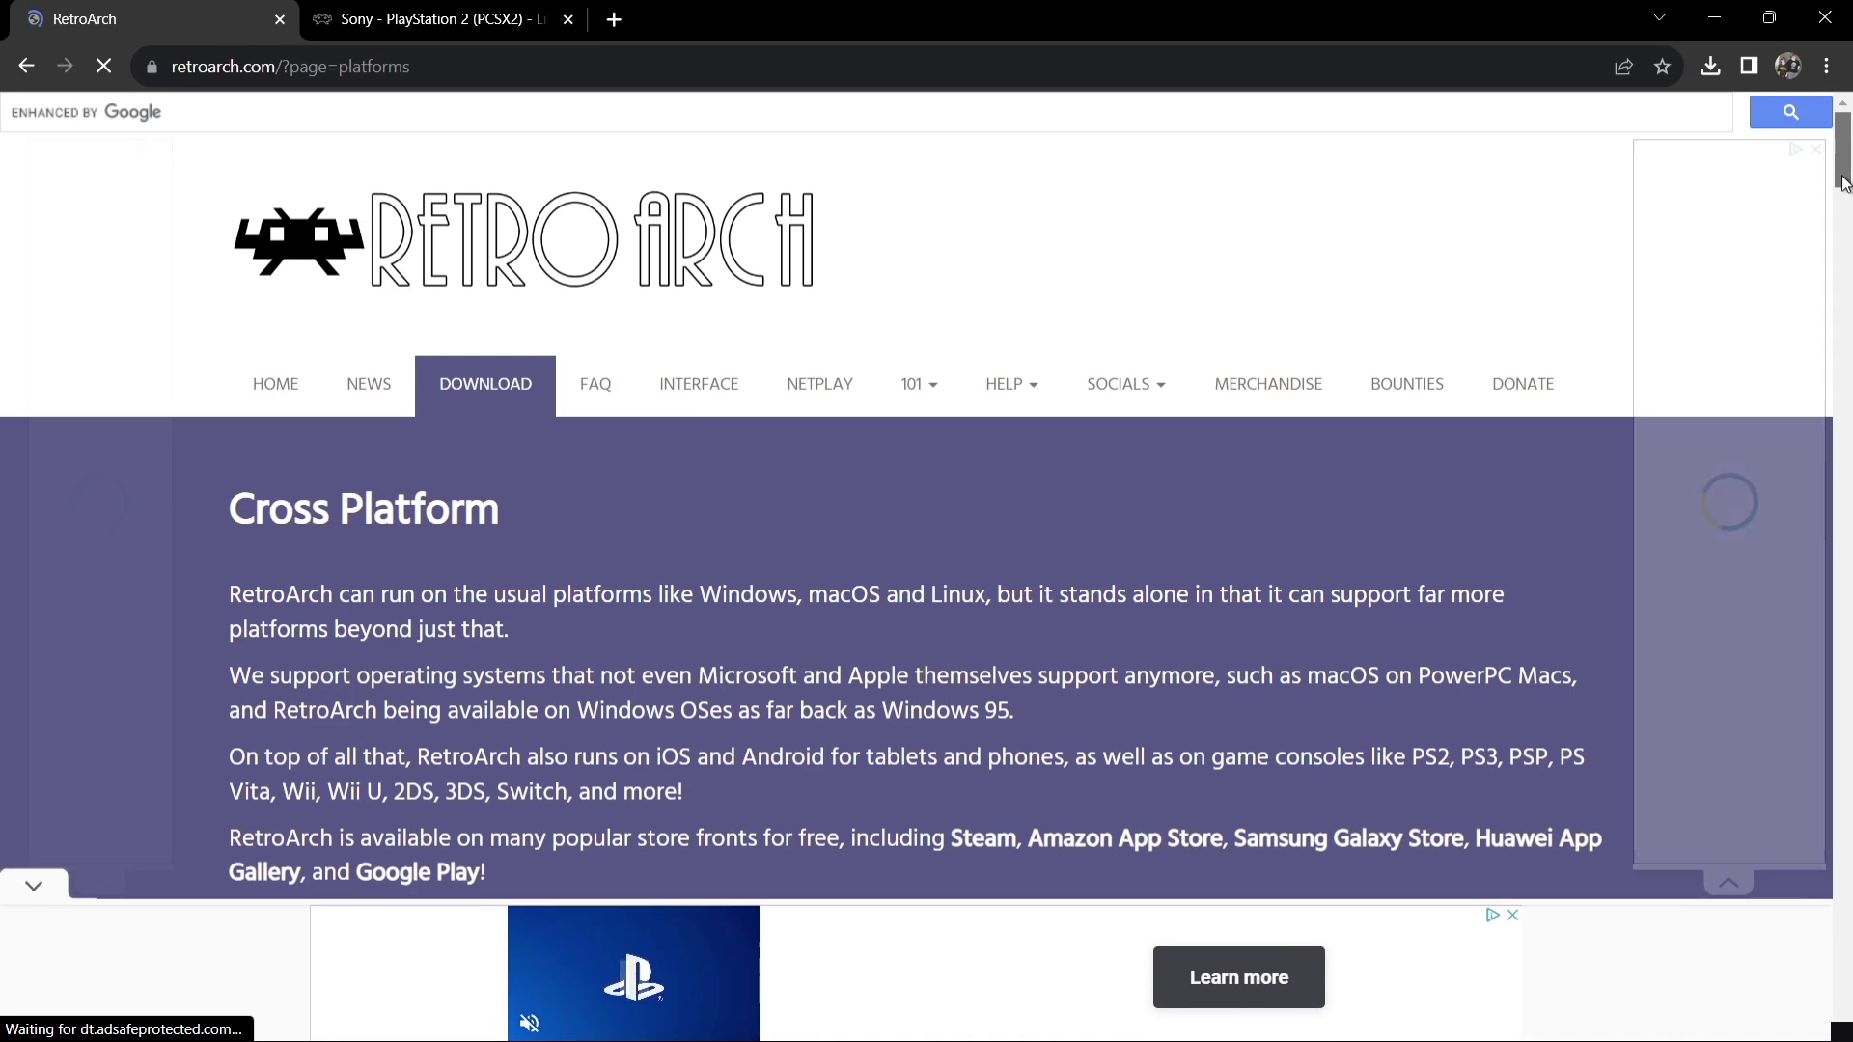
pyautogui.moveTo(1843, 184); pyautogui.dragTo(1847, 433)
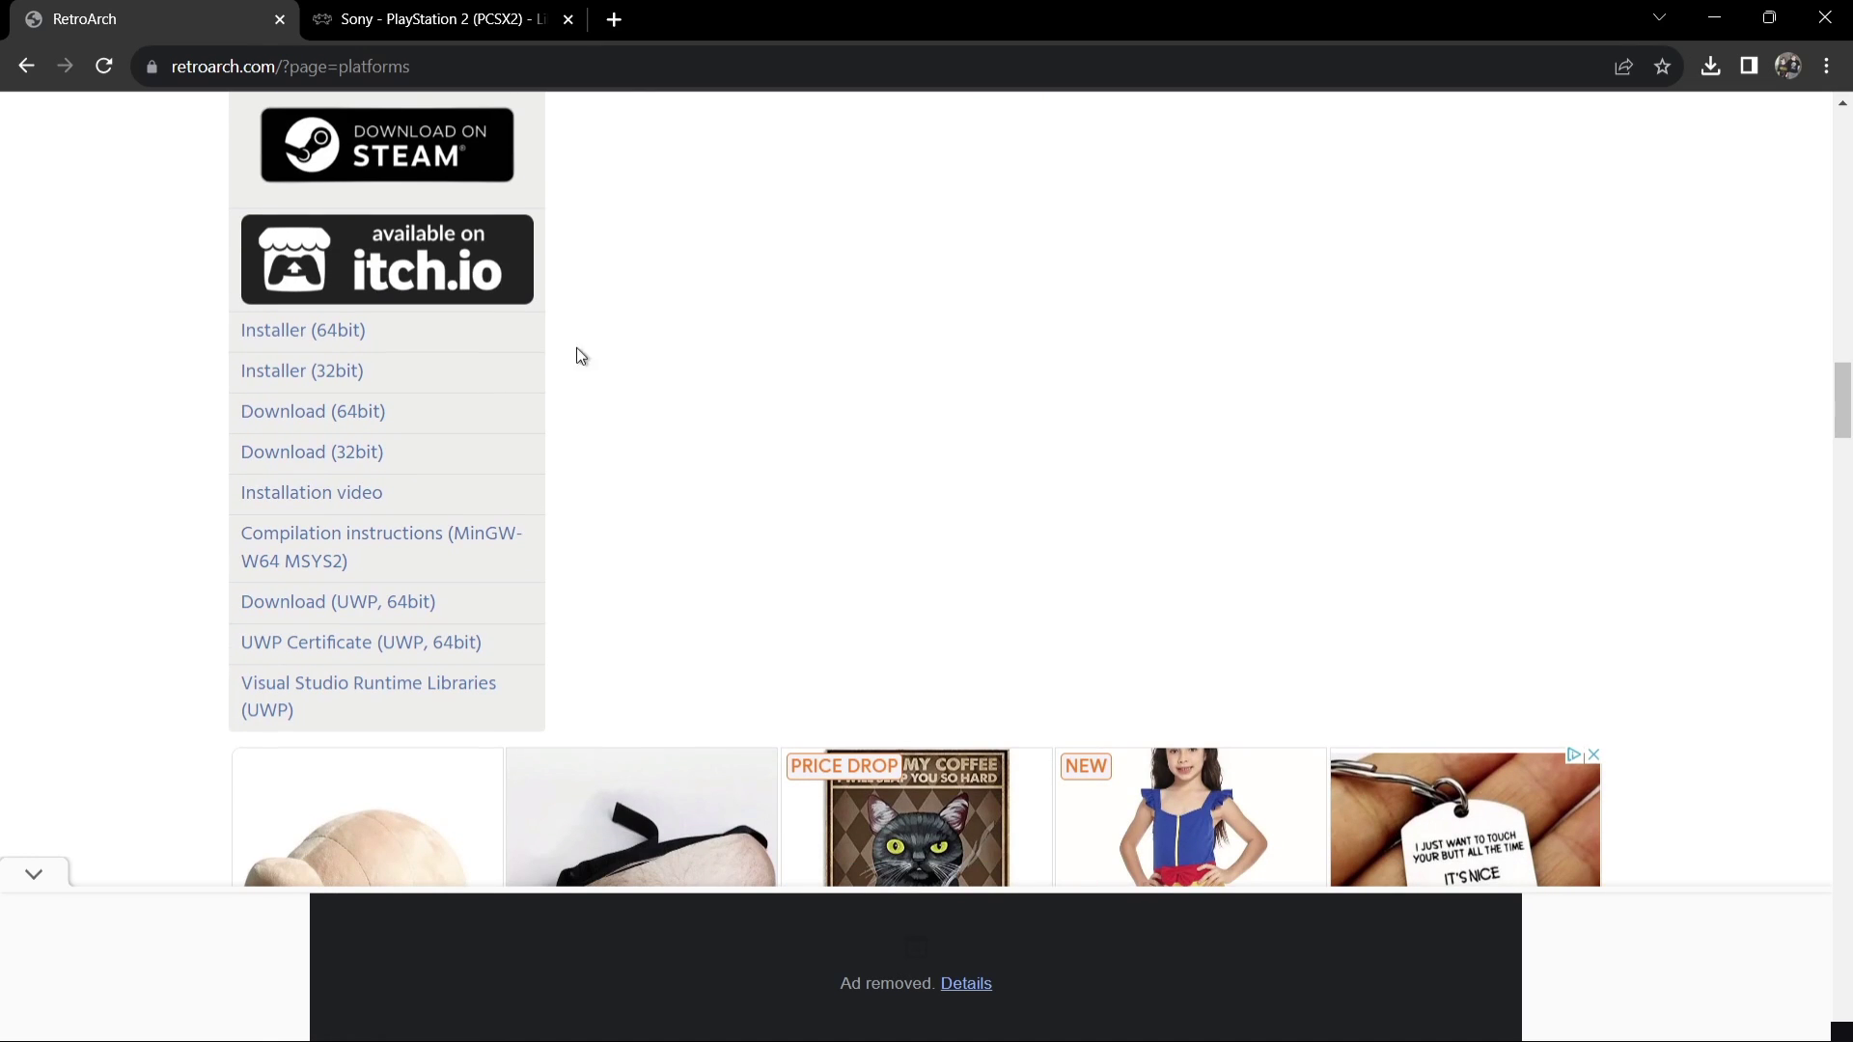
pyautogui.moveTo(469, 413)
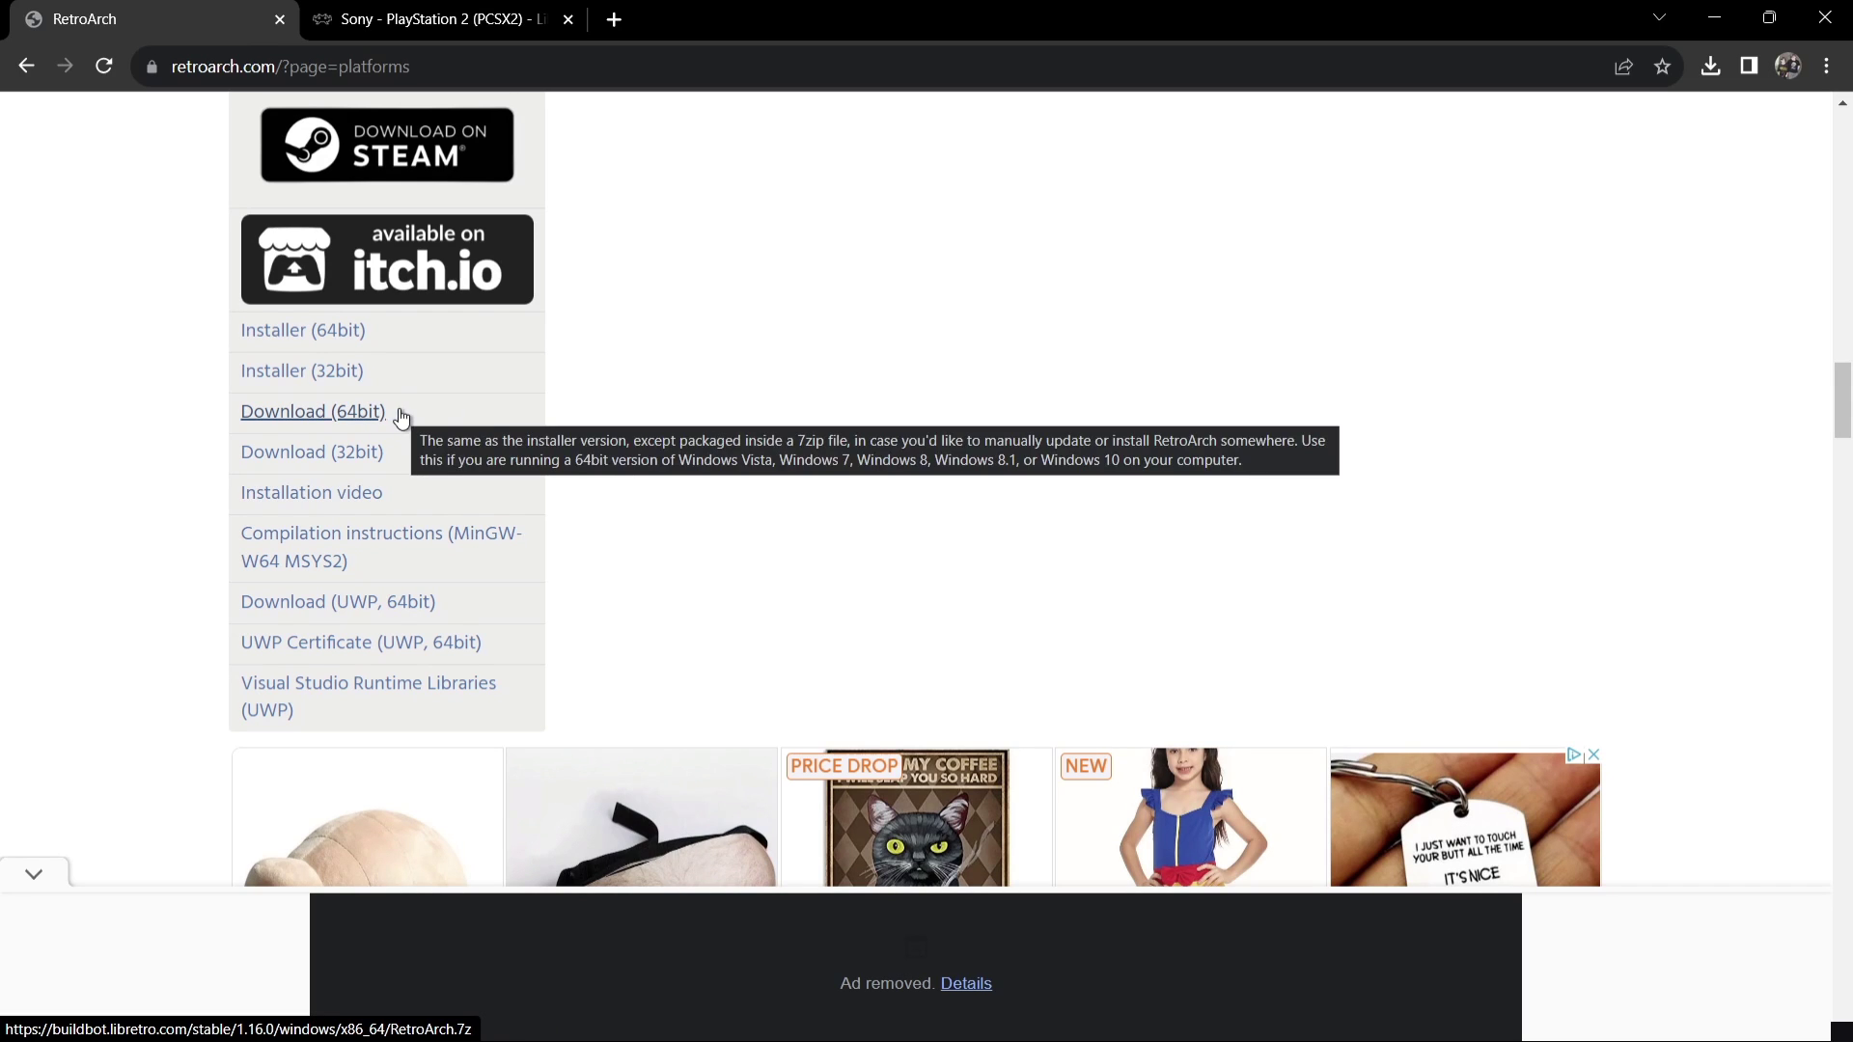
pyautogui.moveTo(464, 455)
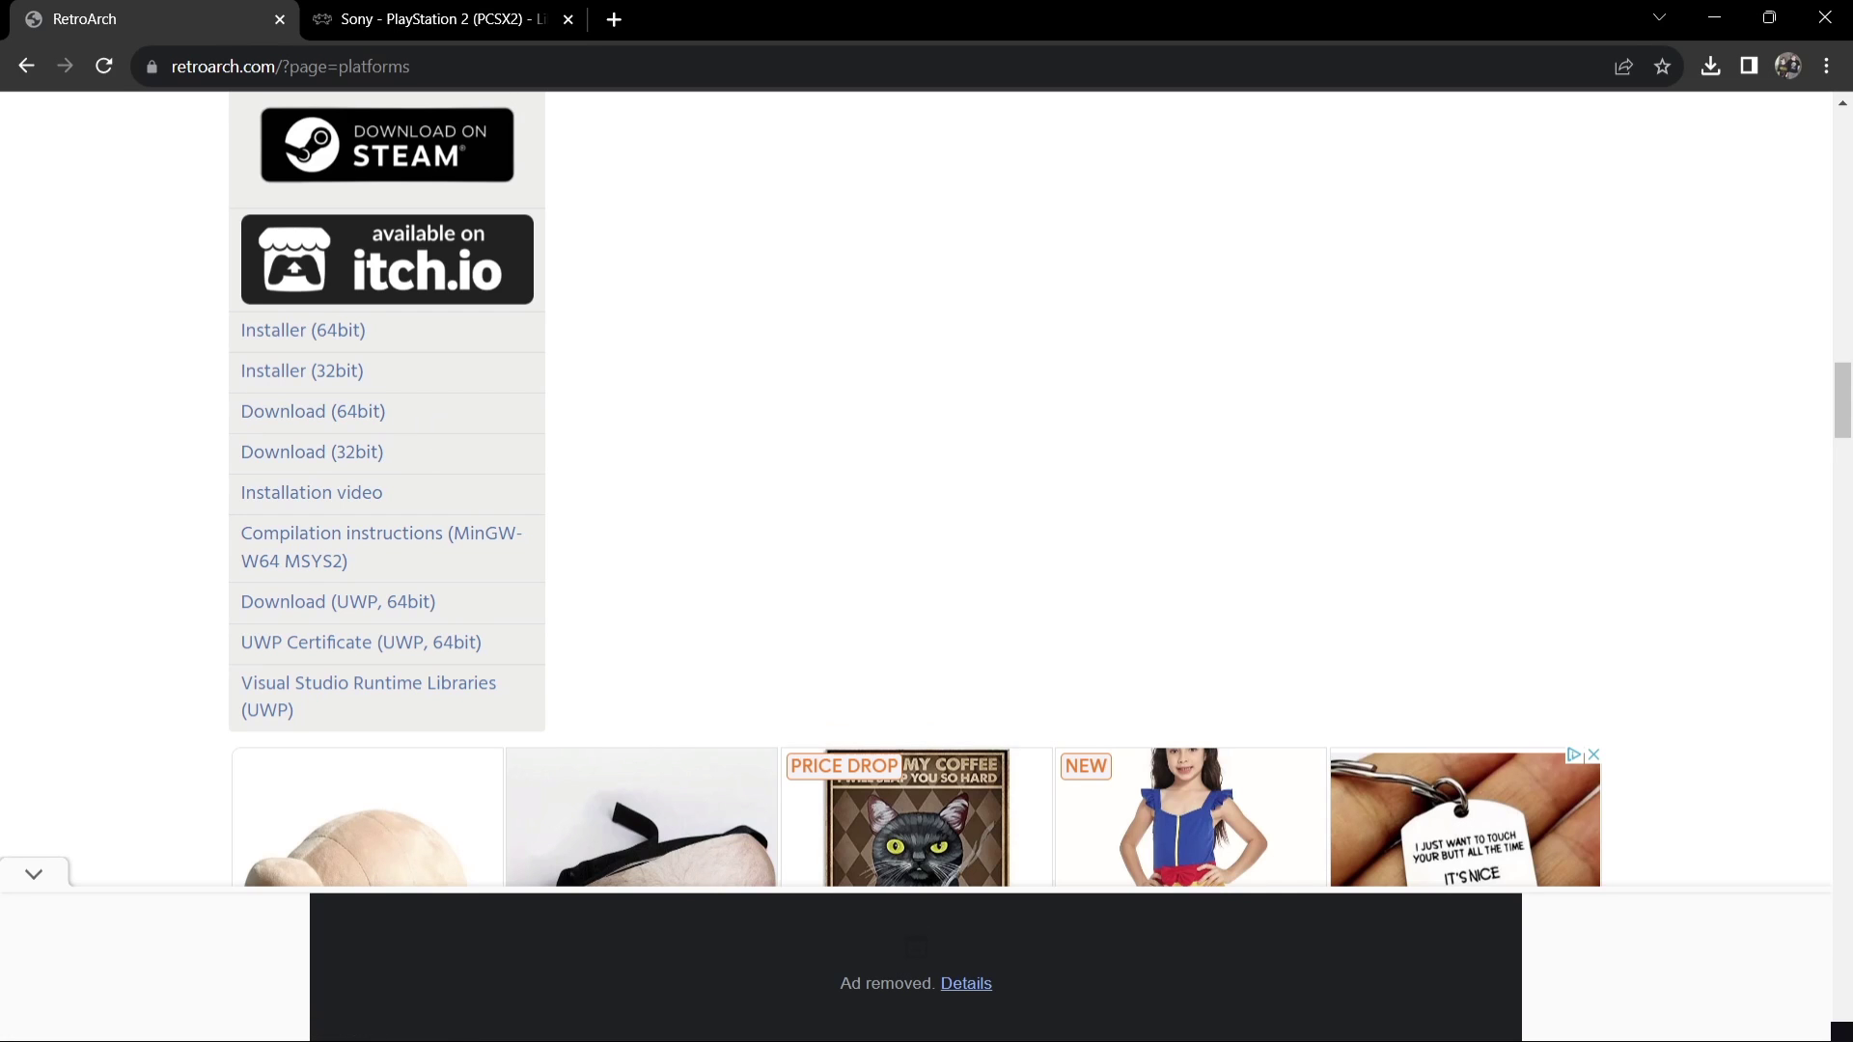
# - Look up System Information to confirm an x64-based PC, then close it
pyautogui.moveTo(902, 1032)
pyautogui.click(790, 1018)
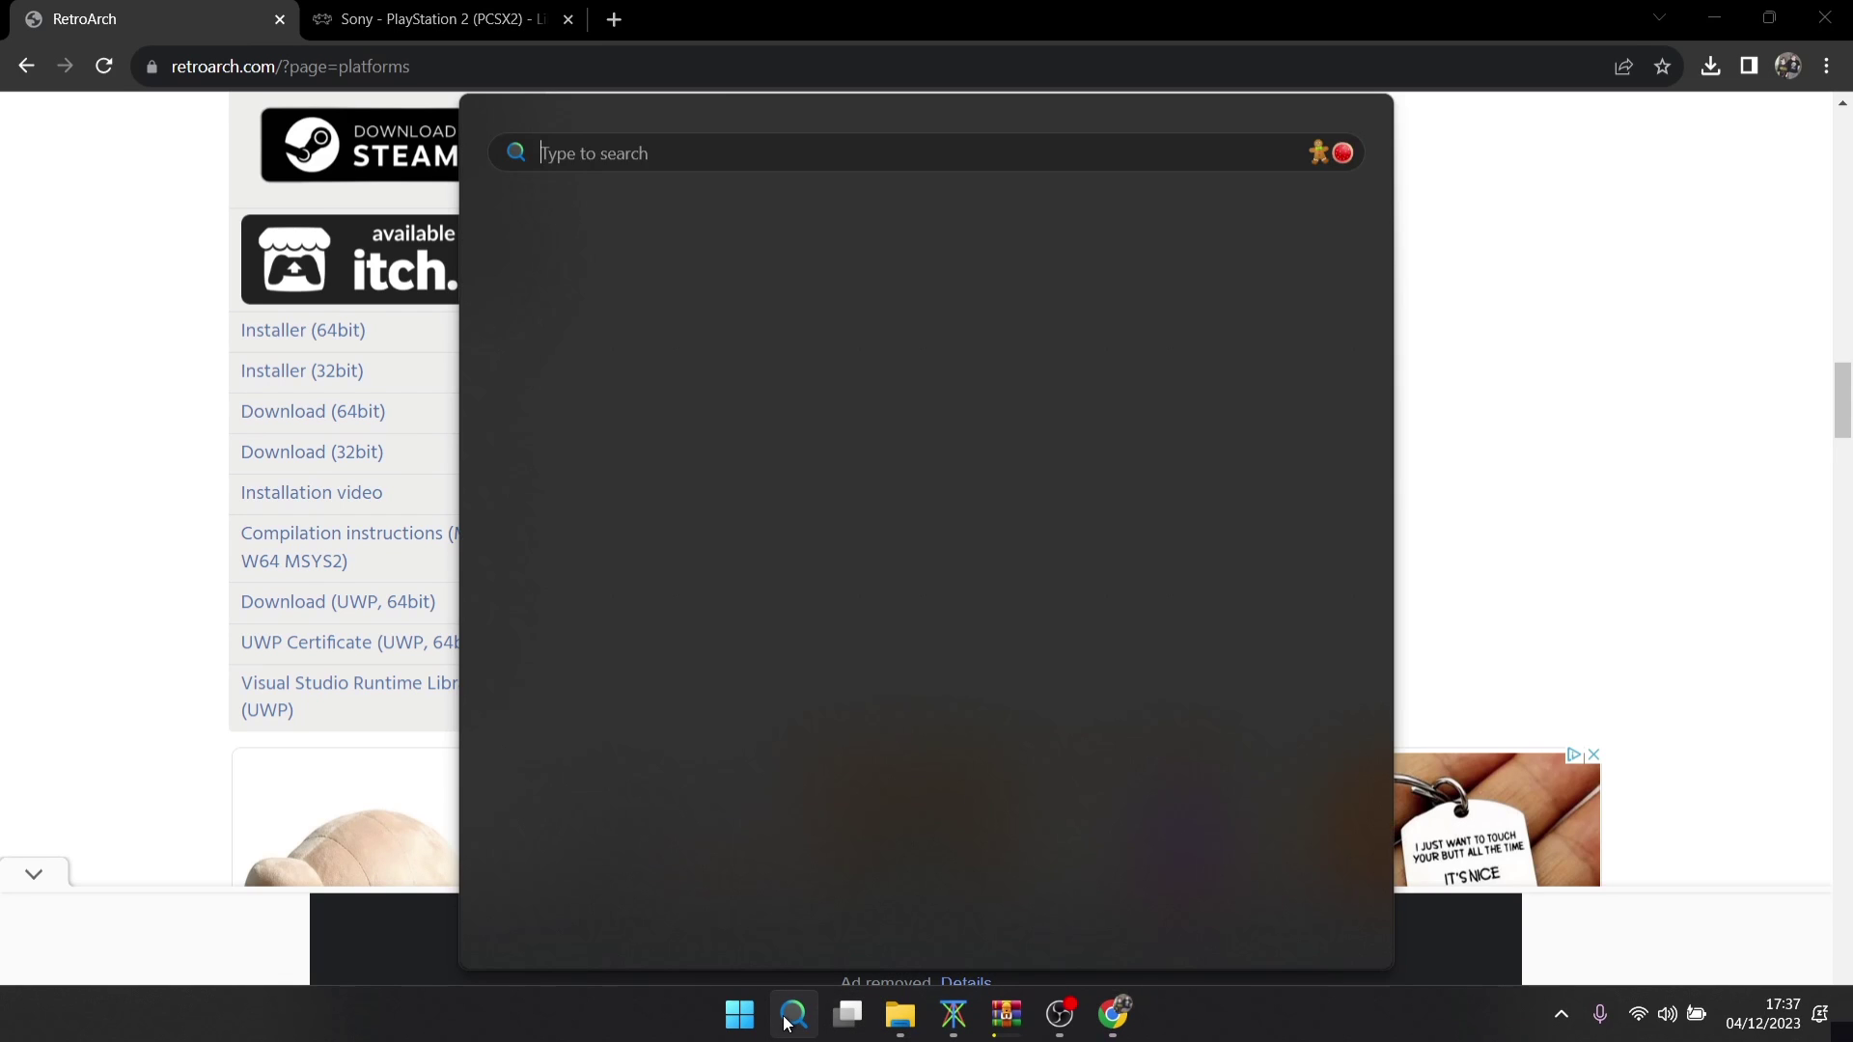
pyautogui.write('system Information')
pyautogui.click(761, 336)
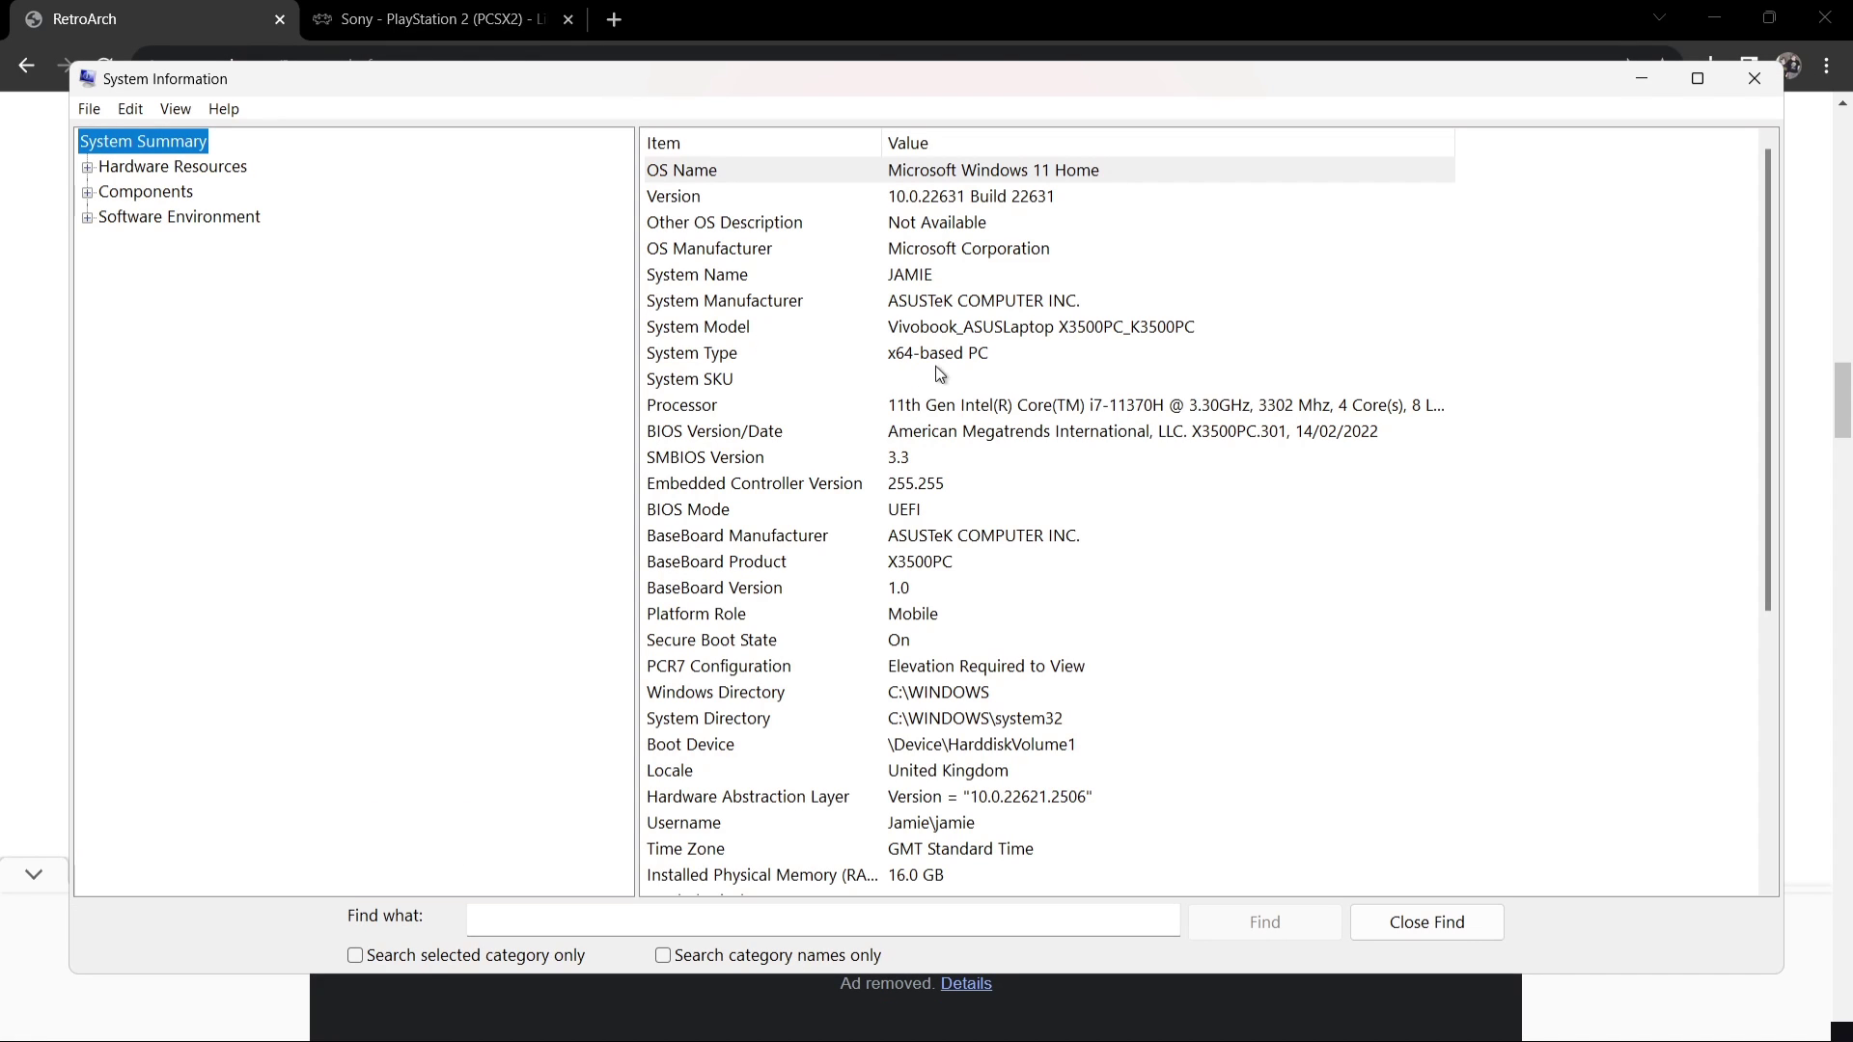
pyautogui.click(941, 353)
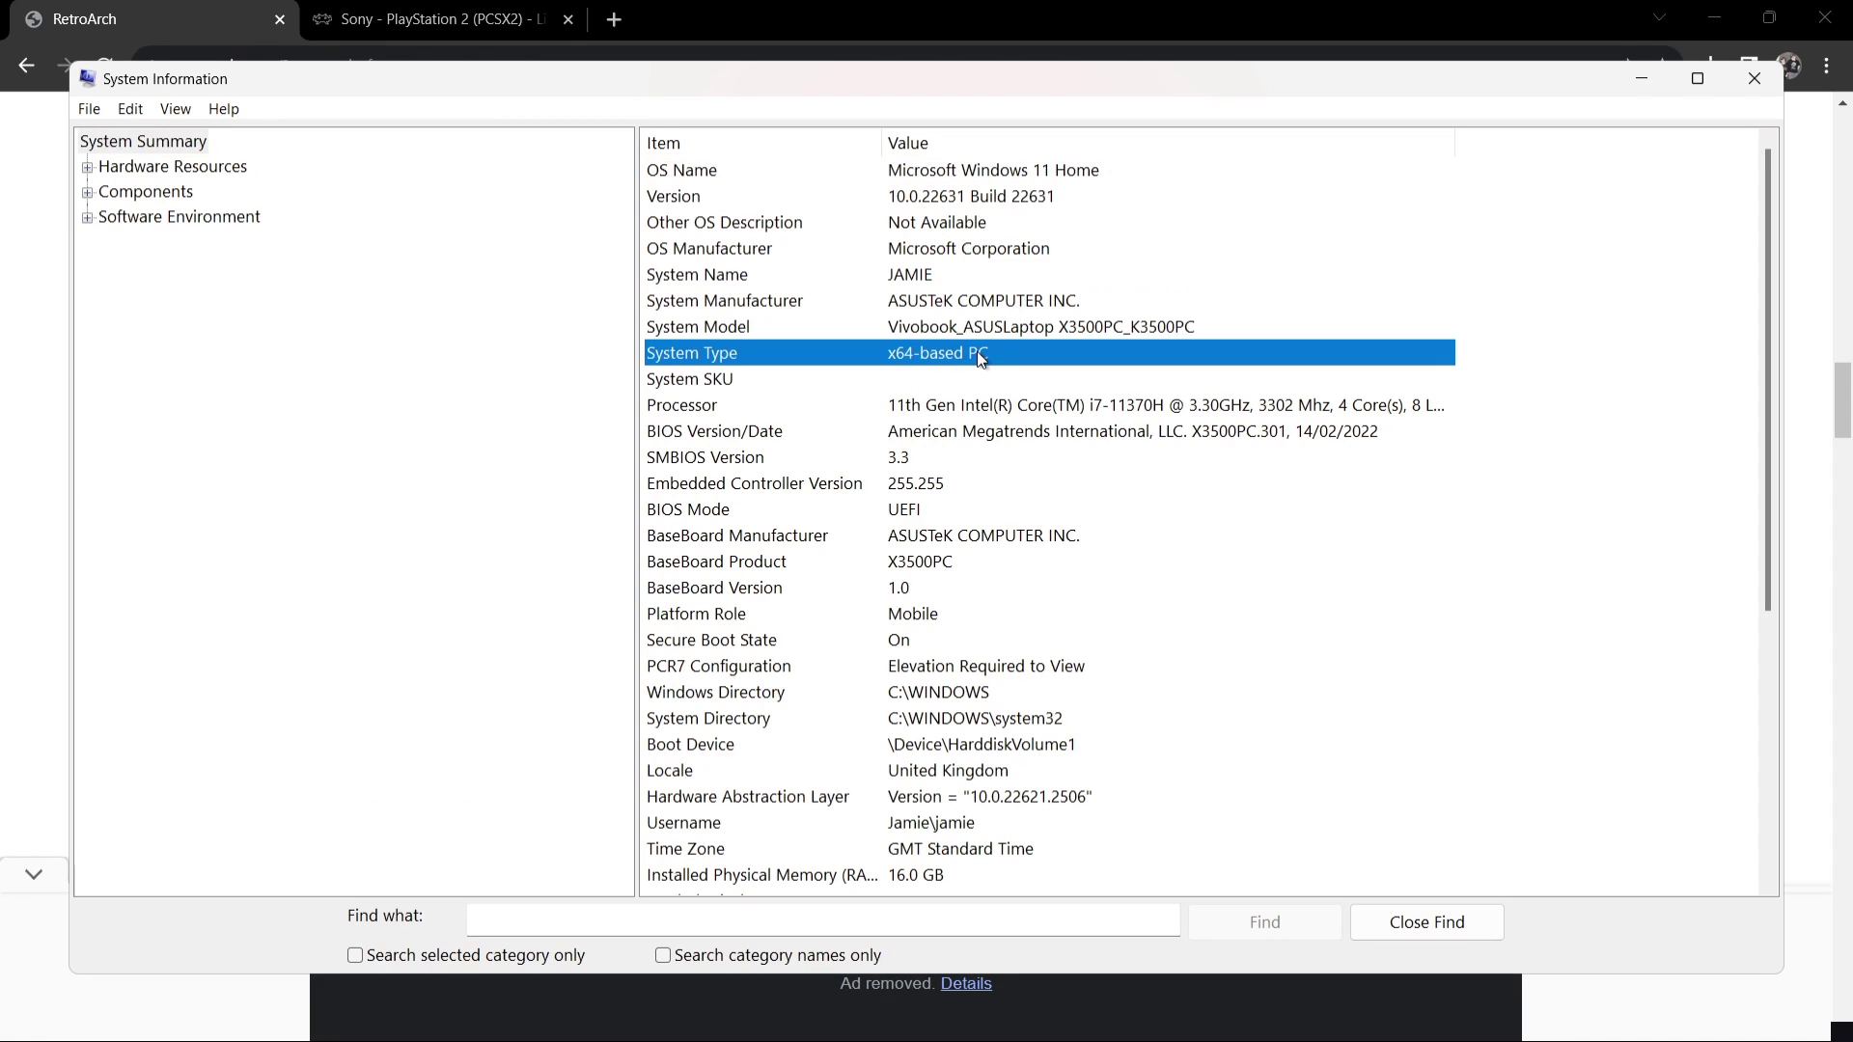
pyautogui.click(1754, 78)
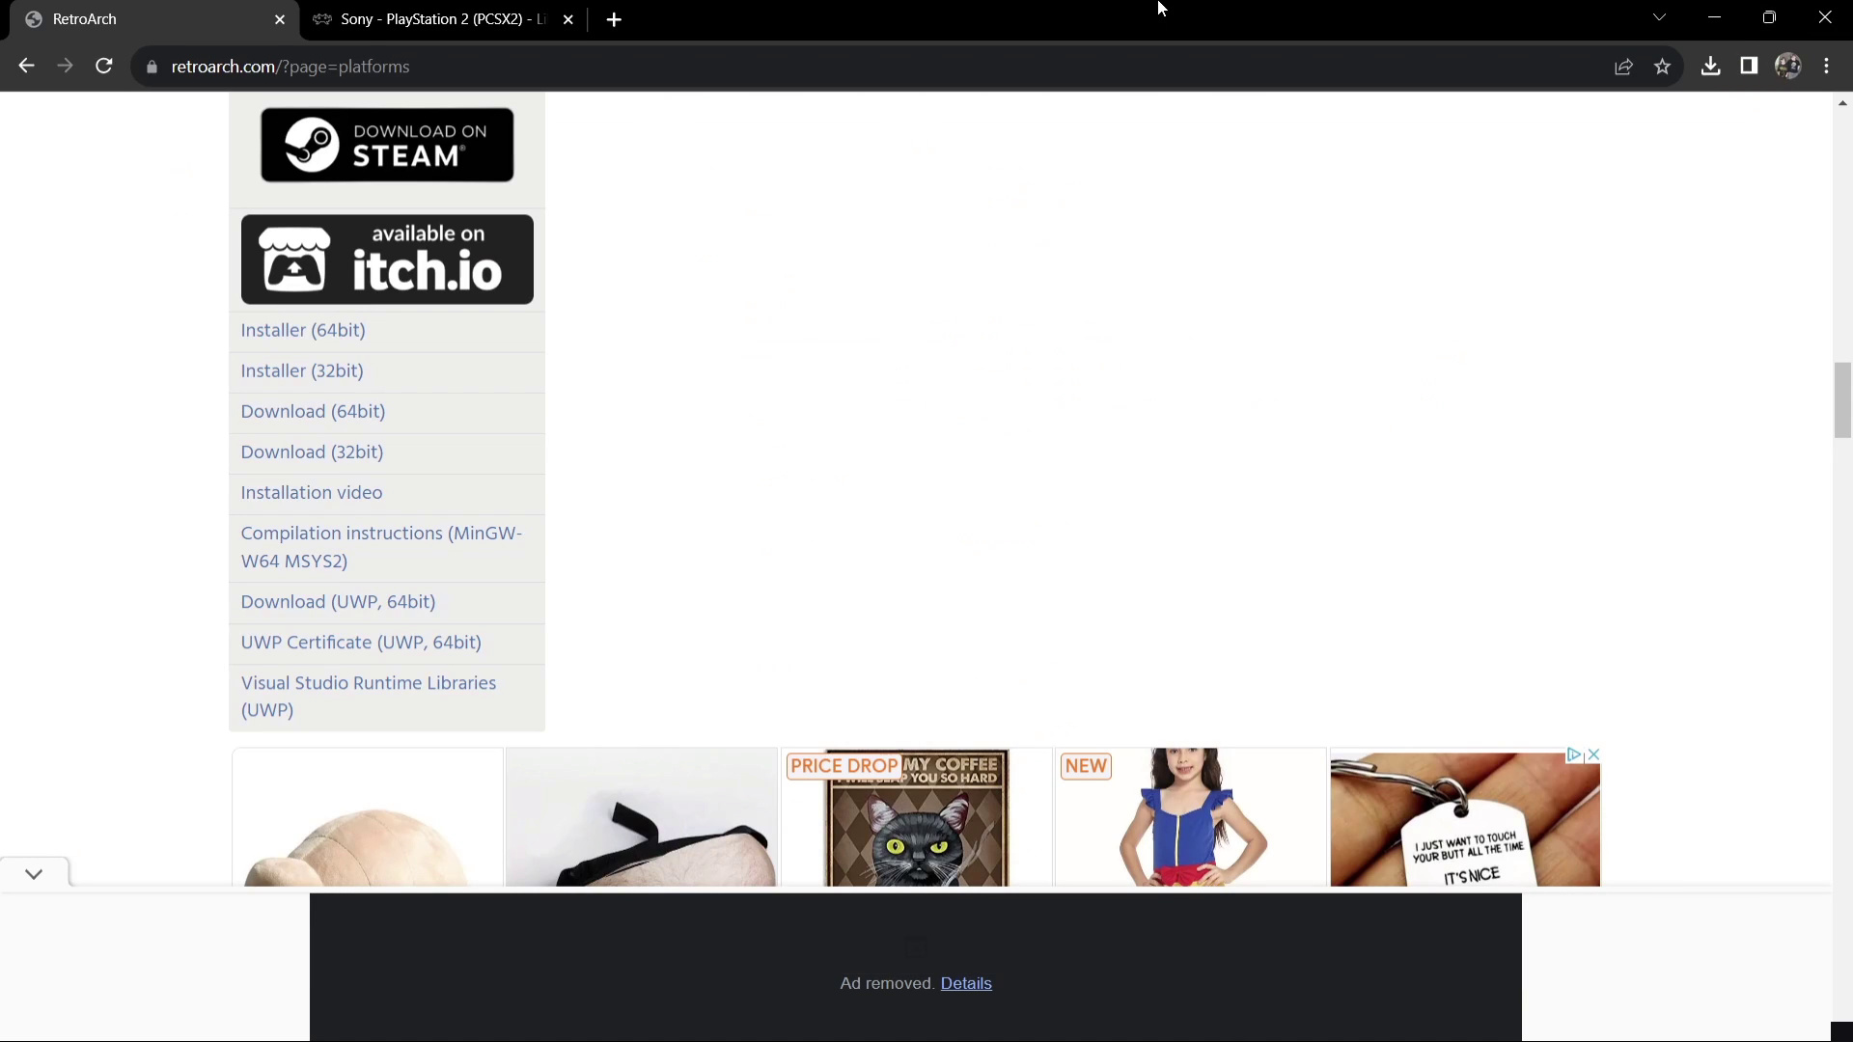
# - Download the 64-bit RetroArch.7z package and switch to the PlayStation 2 (PCSX2) docs tab
pyautogui.click(323, 421)
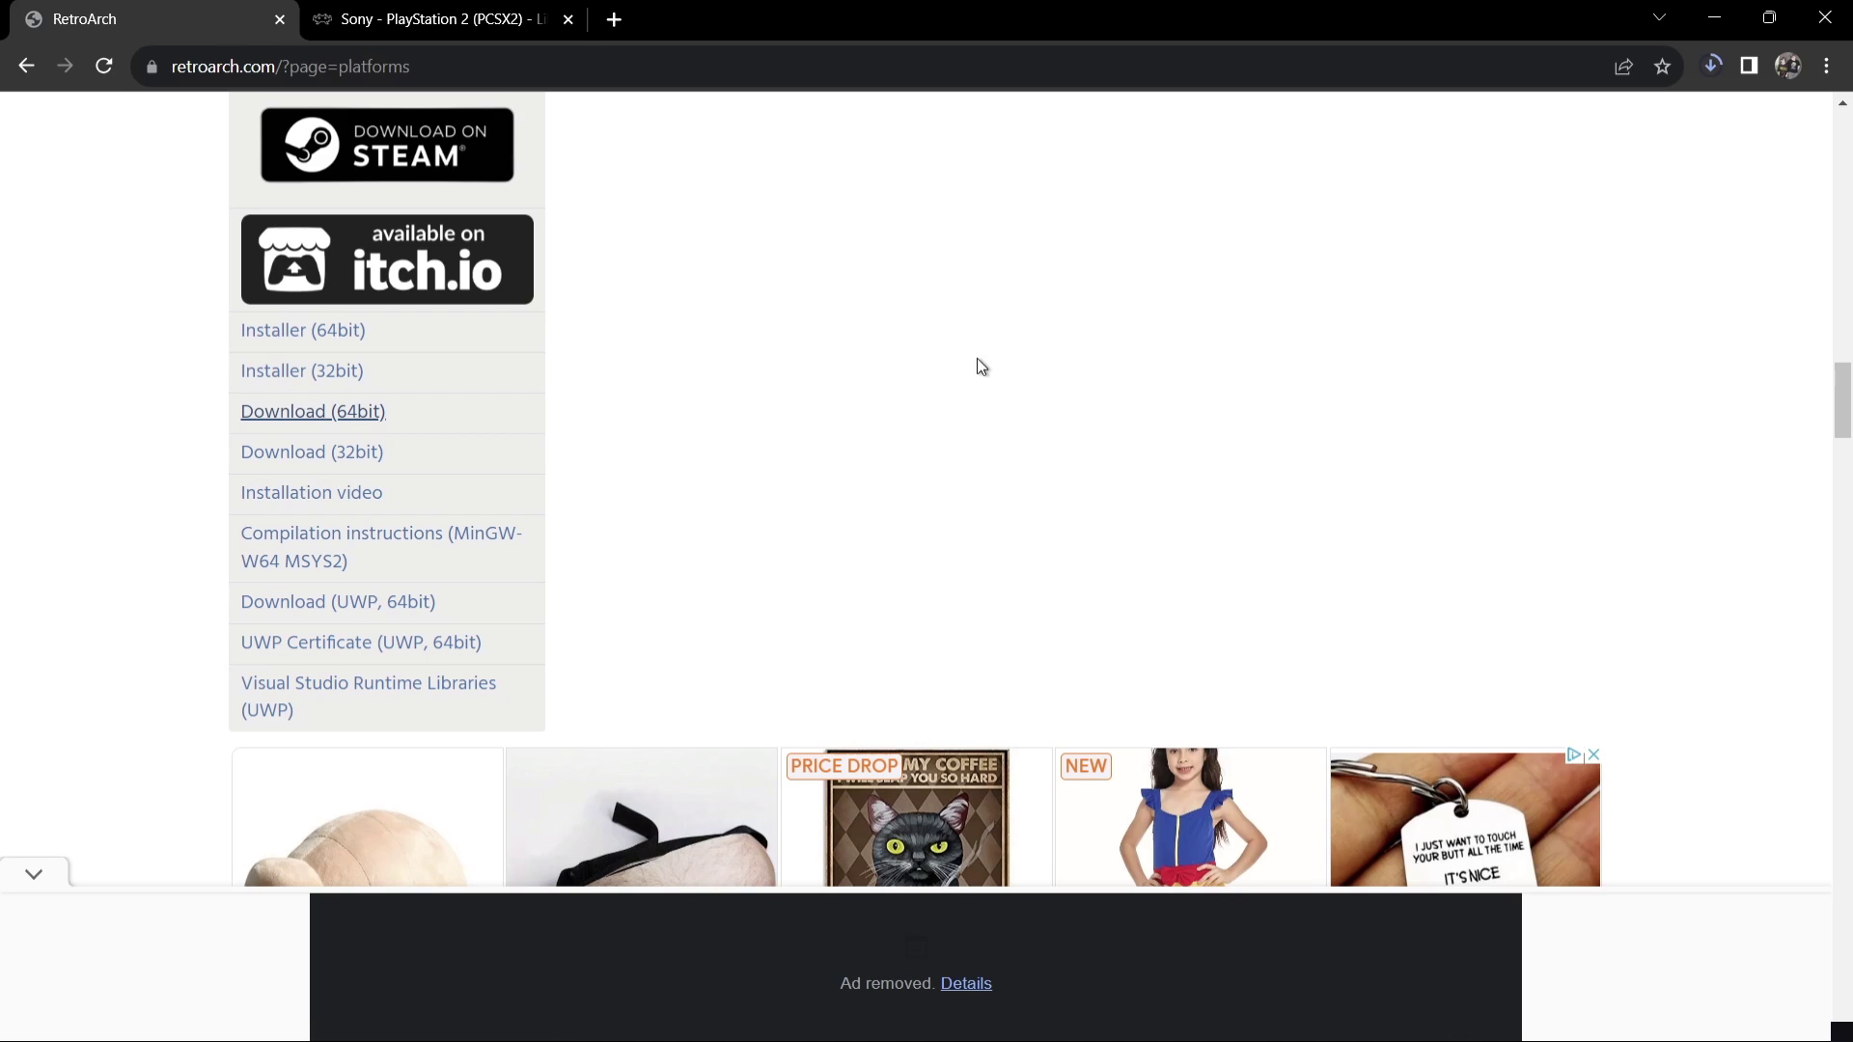
pyautogui.click(462, 14)
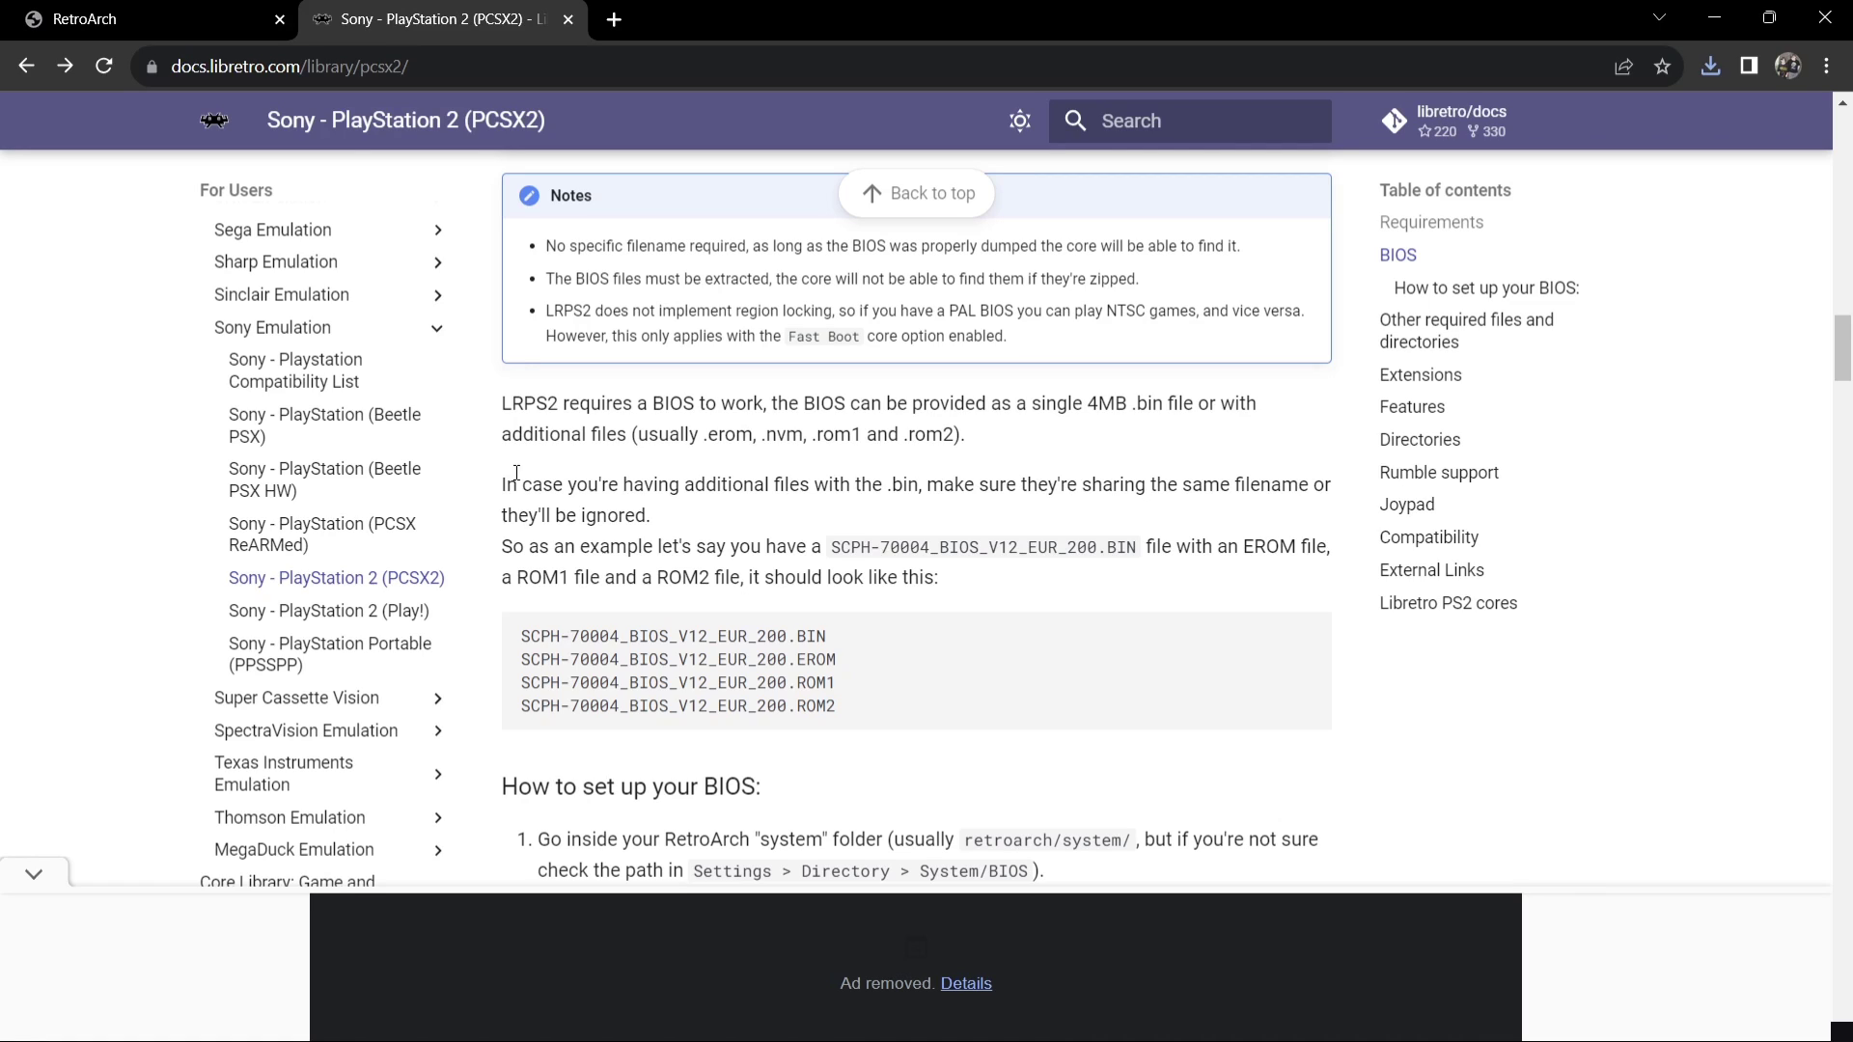
# - Review the LRPS2 BIOS notes and file names, then the supported extensions .elf through .bin
pyautogui.moveTo(501, 405); pyautogui.dragTo(576, 400)
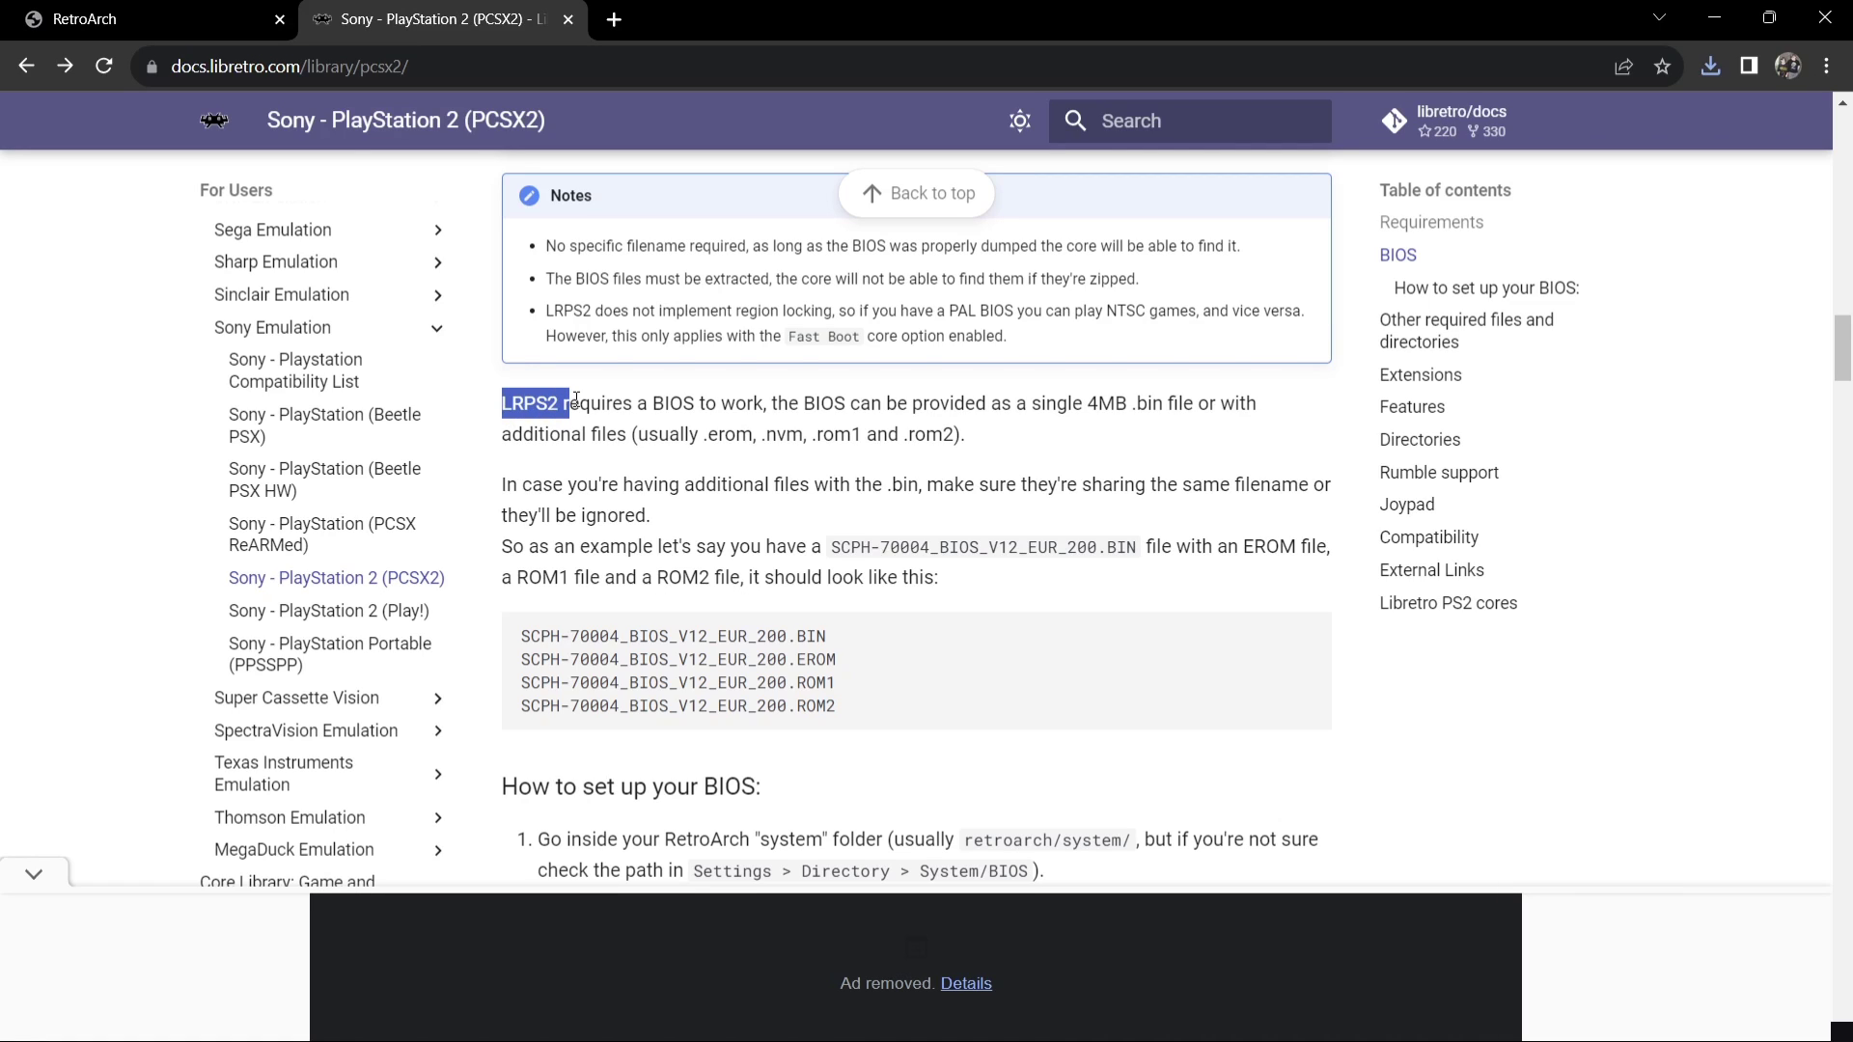
pyautogui.click(773, 542)
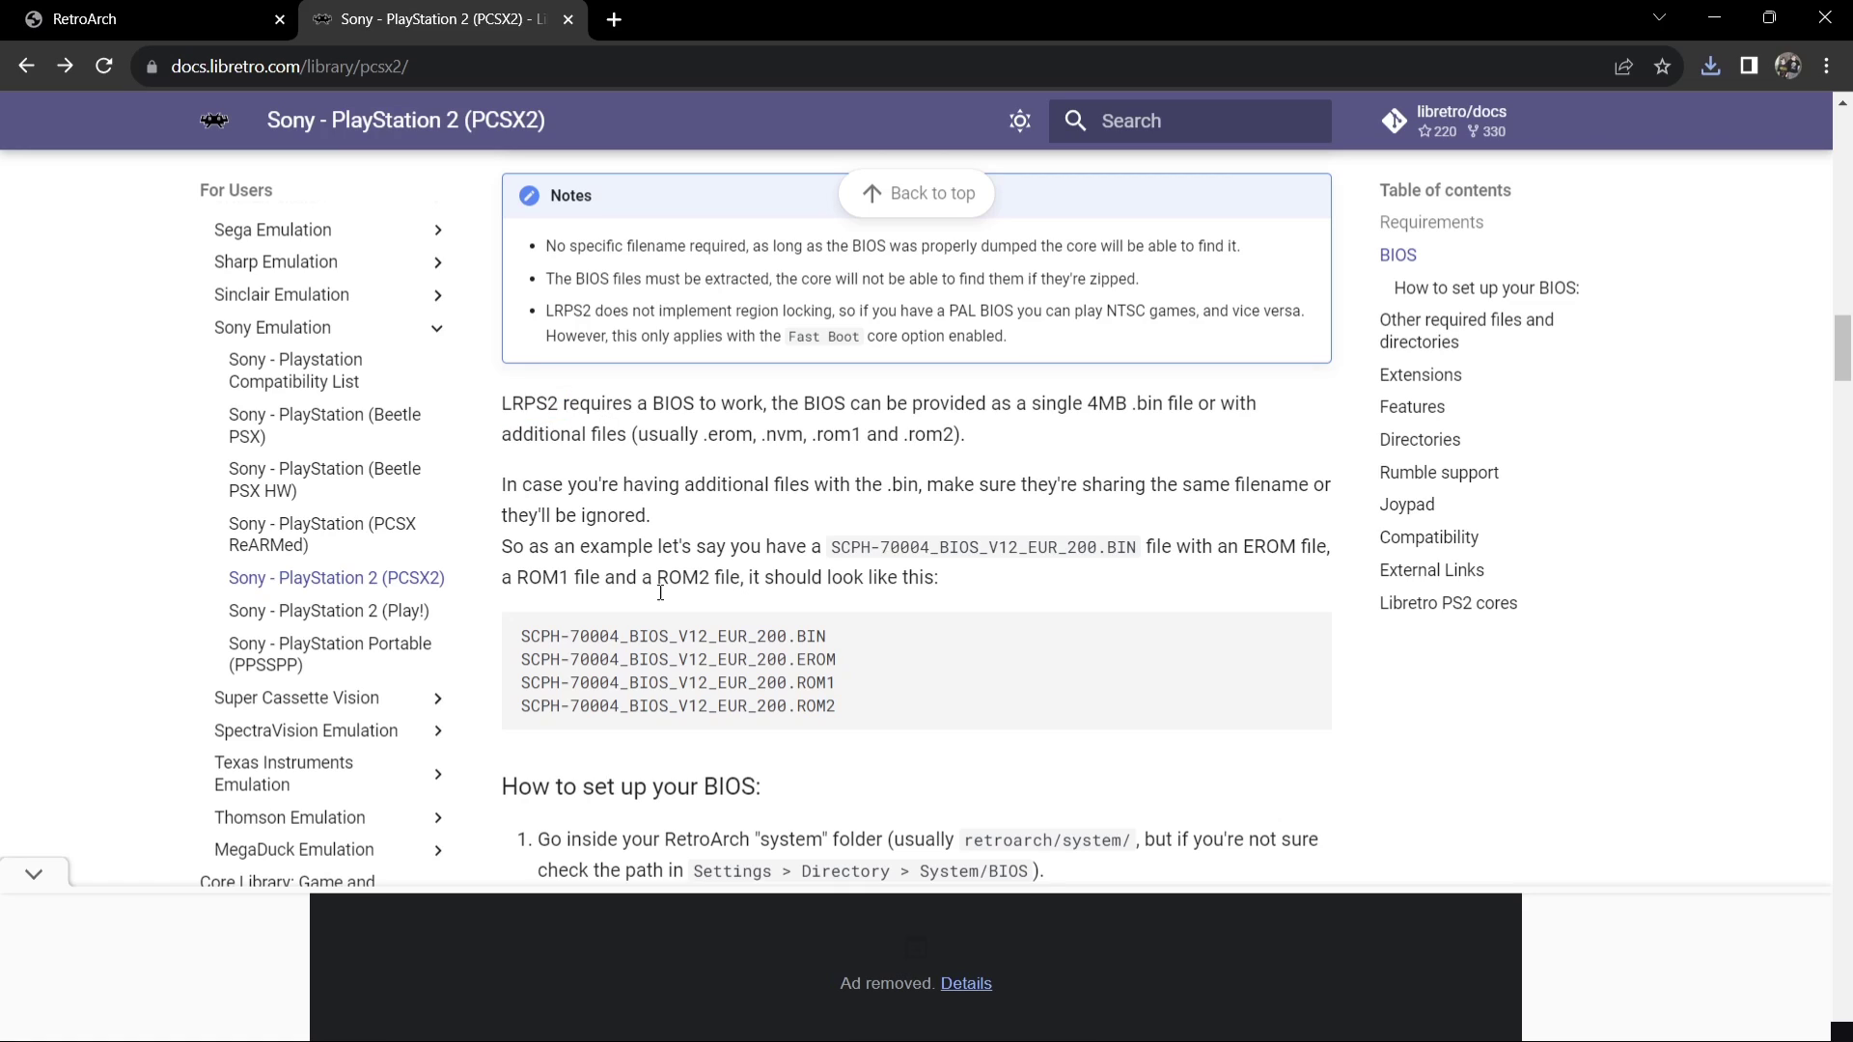
pyautogui.moveTo(582, 656); pyautogui.dragTo(841, 706)
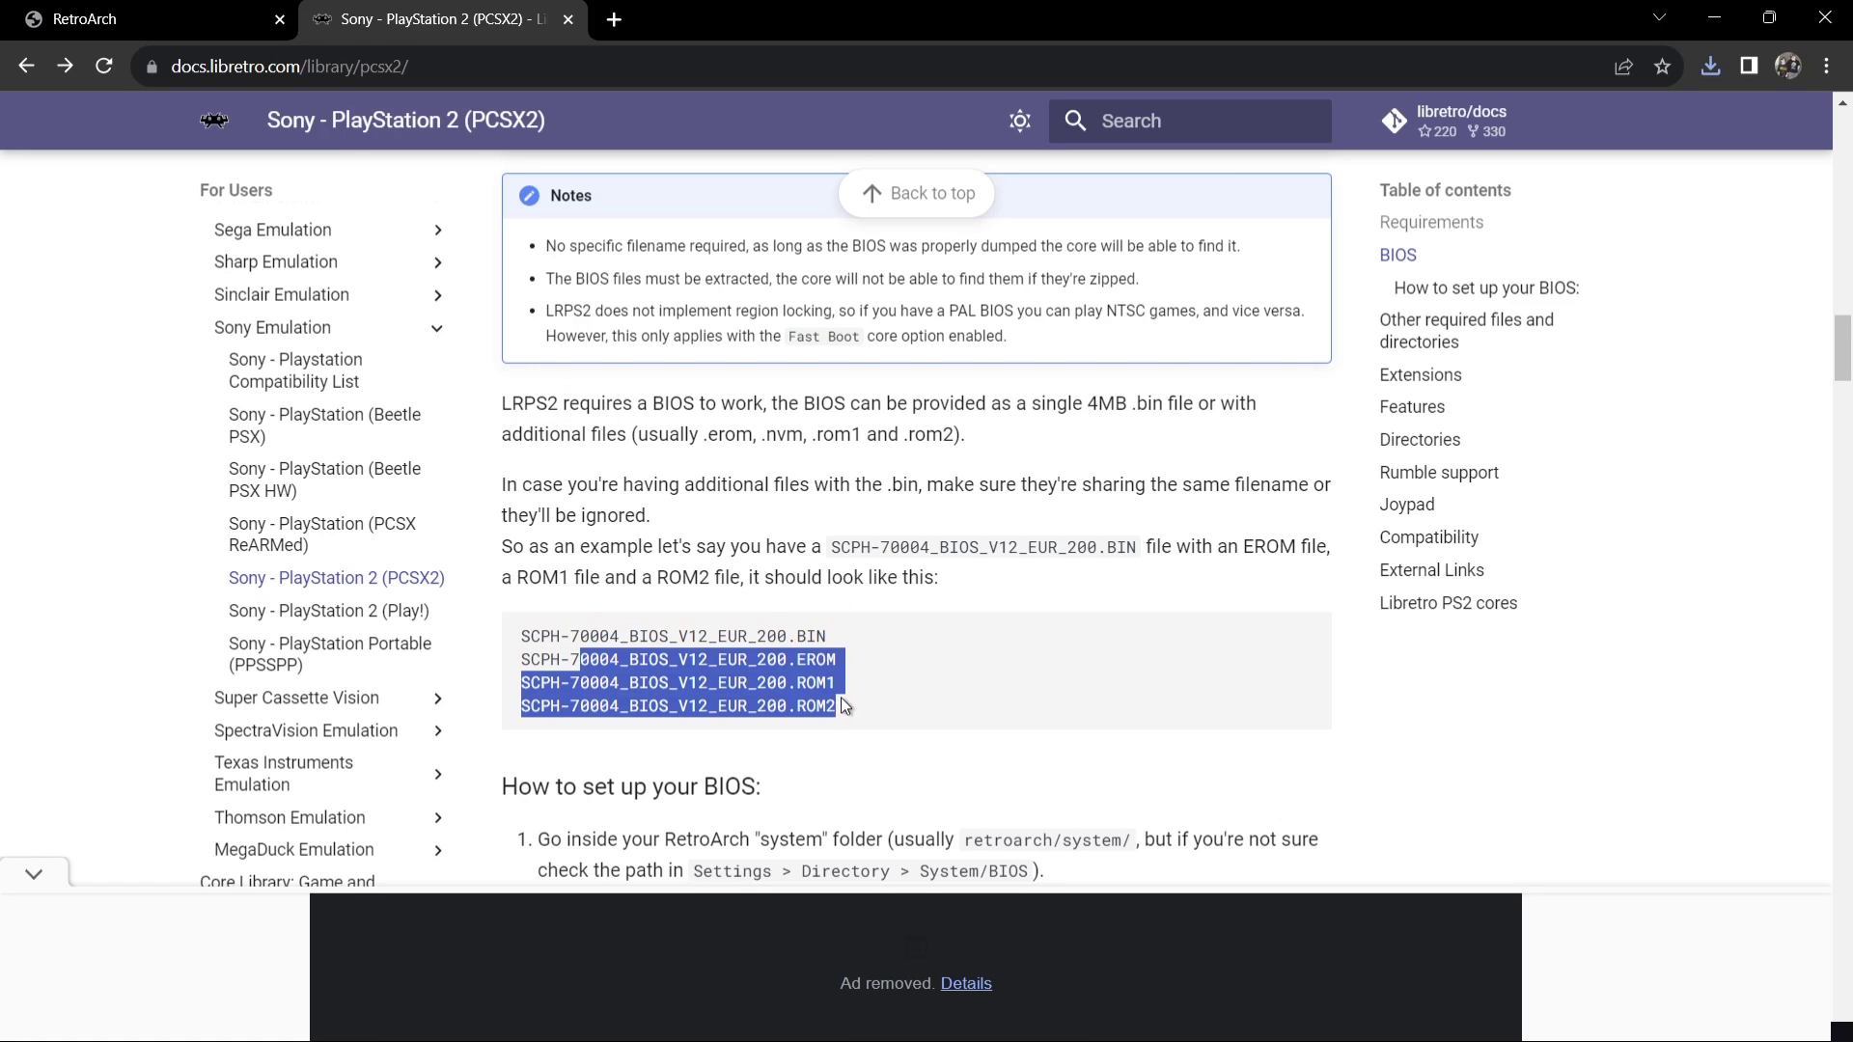
pyautogui.click(850, 710)
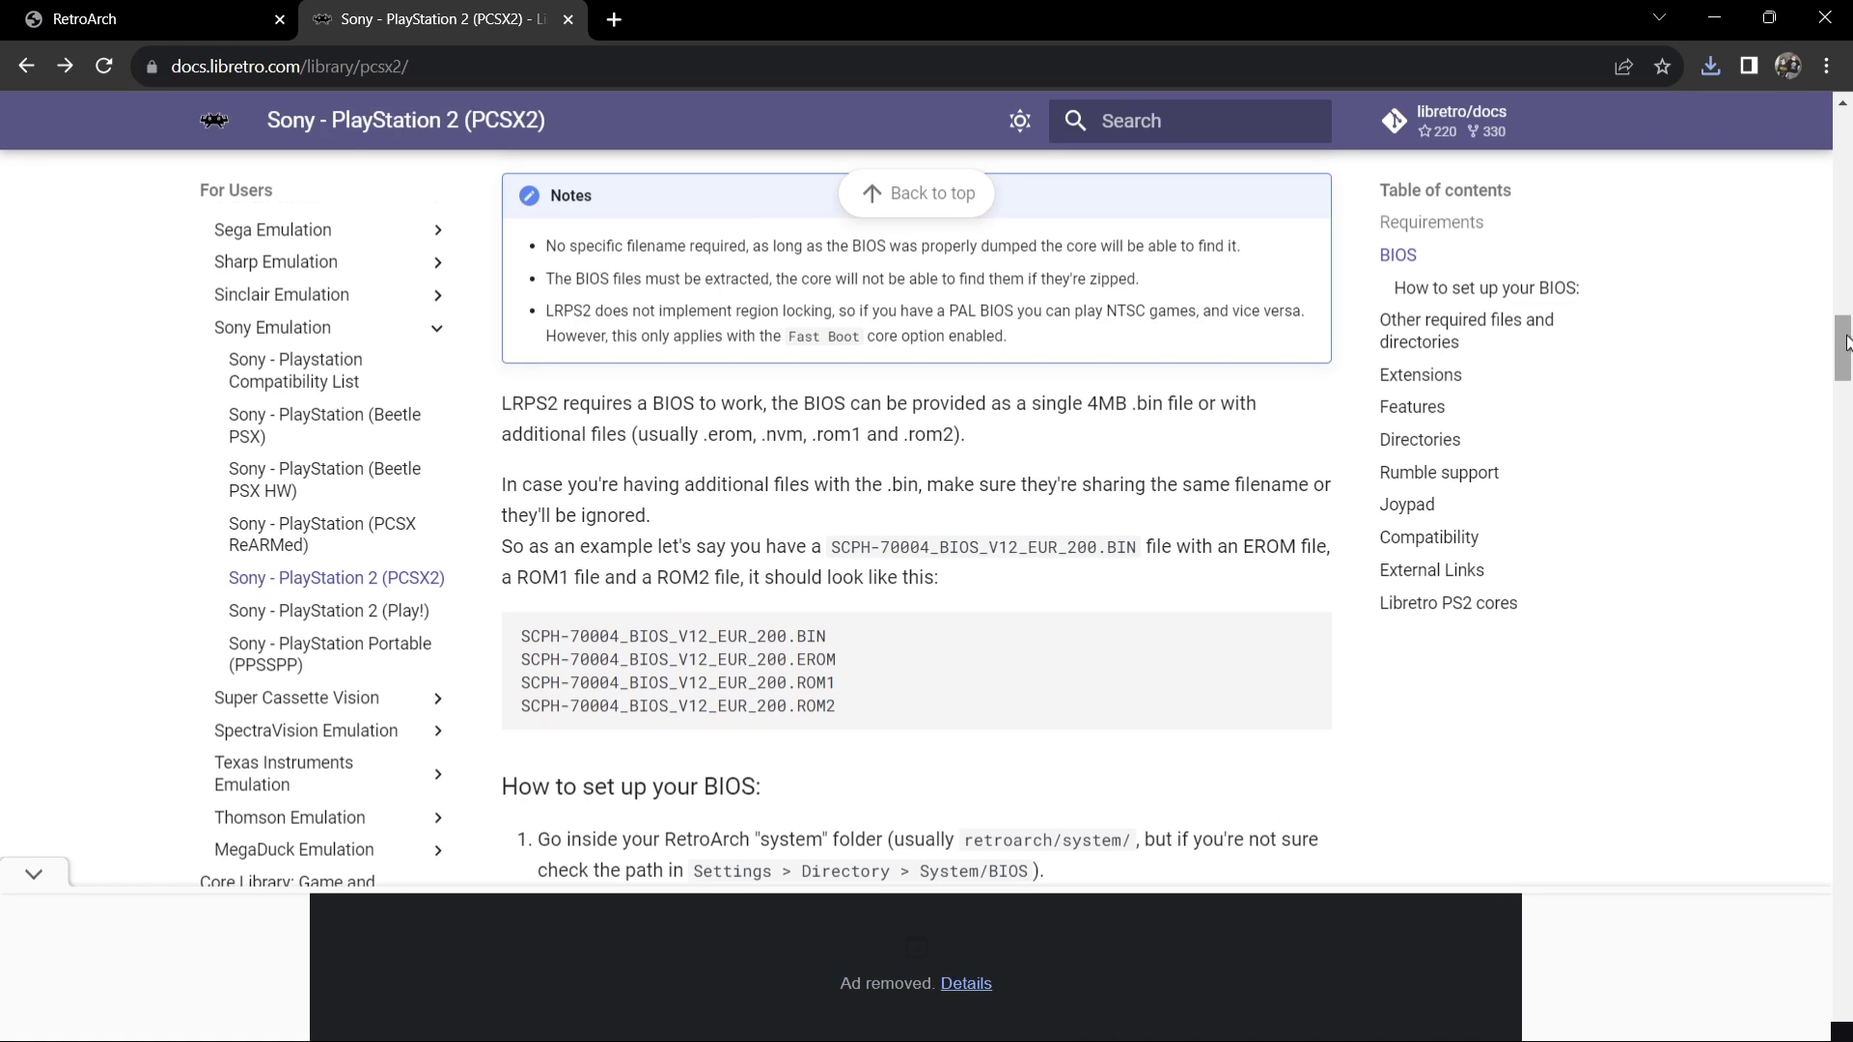
pyautogui.moveTo(1843, 349); pyautogui.dragTo(1843, 487)
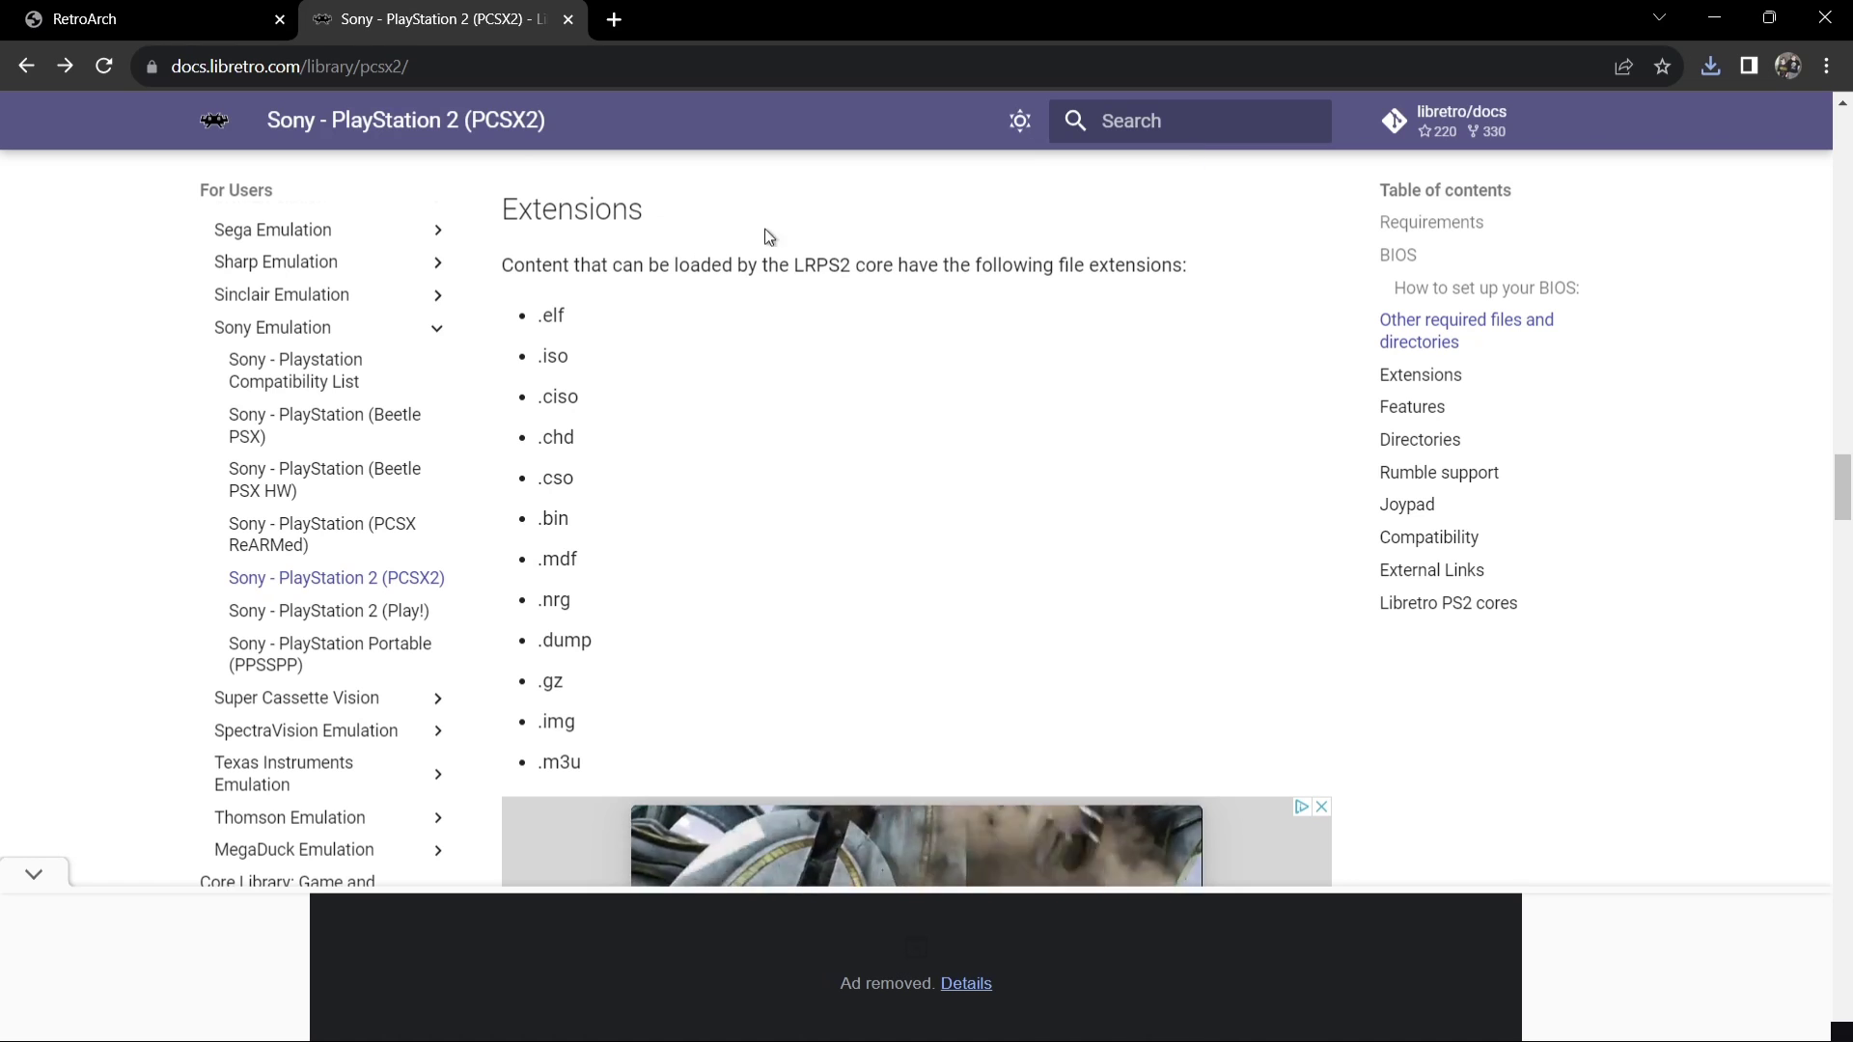
pyautogui.moveTo(557, 315); pyautogui.dragTo(604, 511)
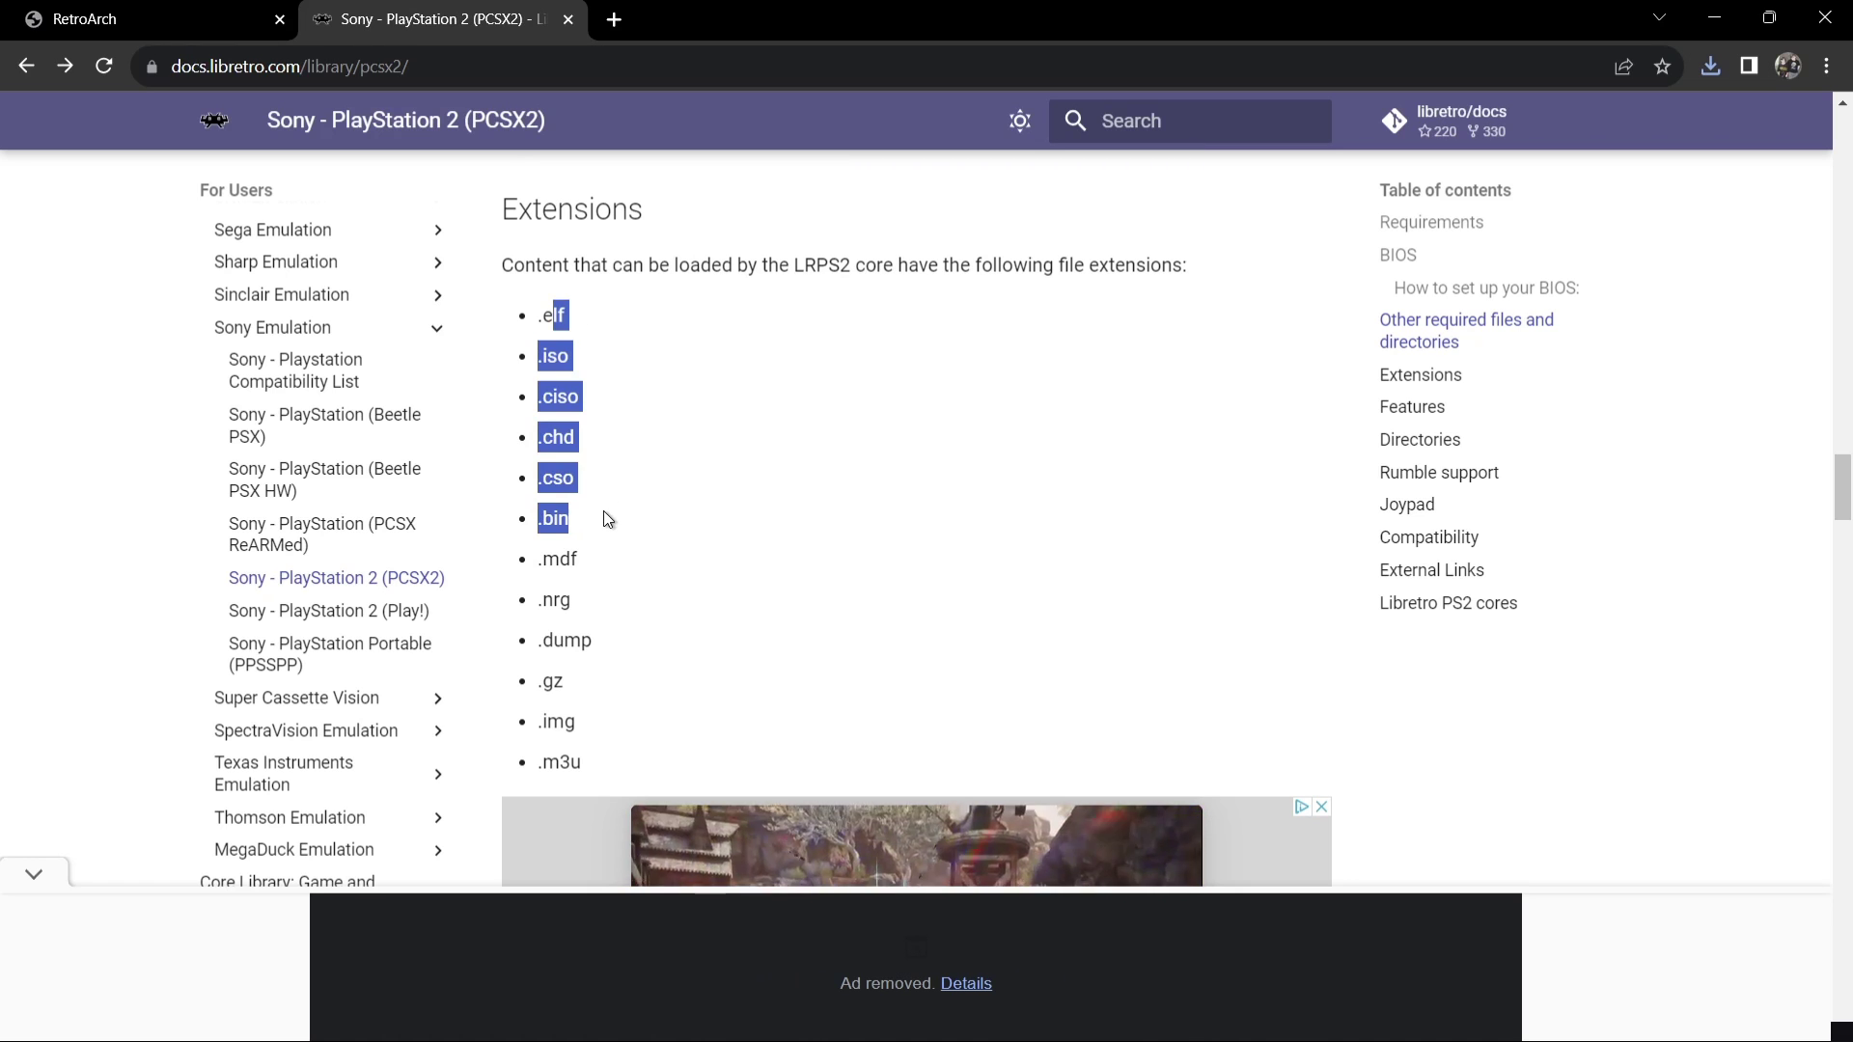
pyautogui.click(617, 415)
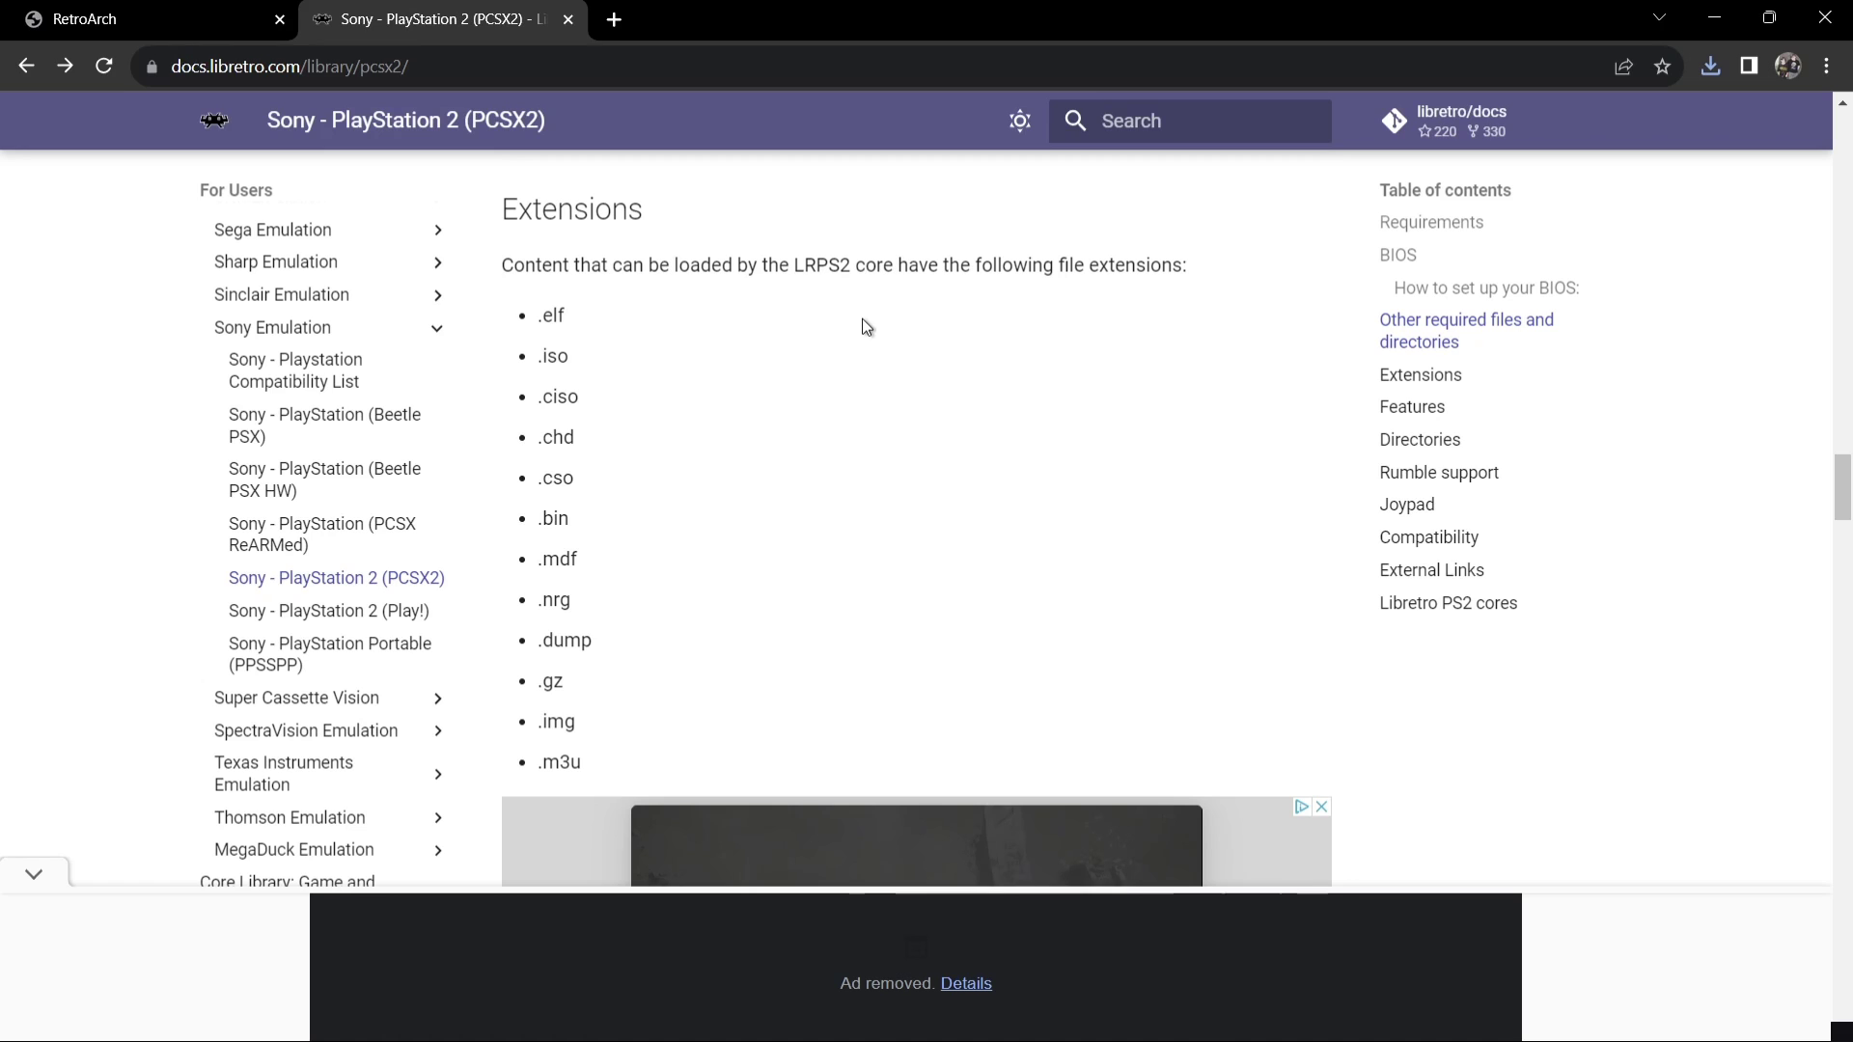
# - Open RetroArch.7z in WinRAR and extract the RetroArch-Win64 folder onto the desktop
pyautogui.click(1710, 62)
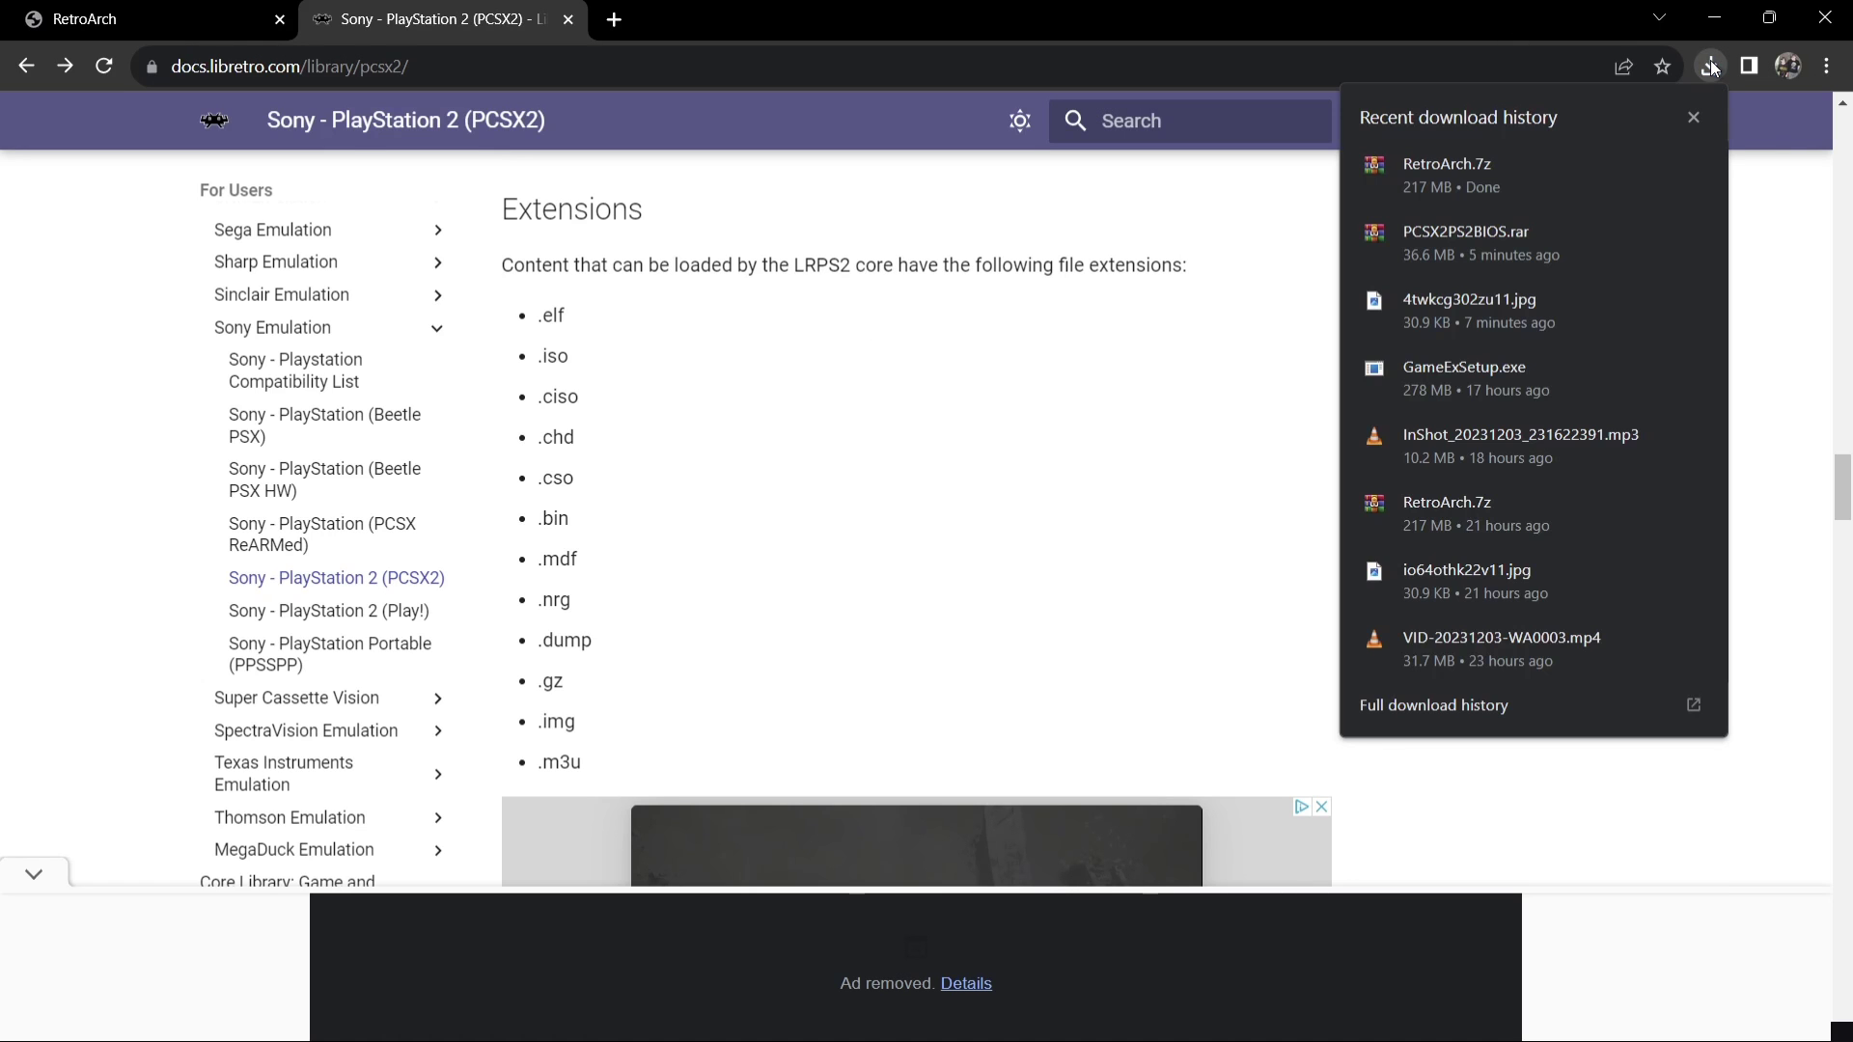
pyautogui.click(1523, 157)
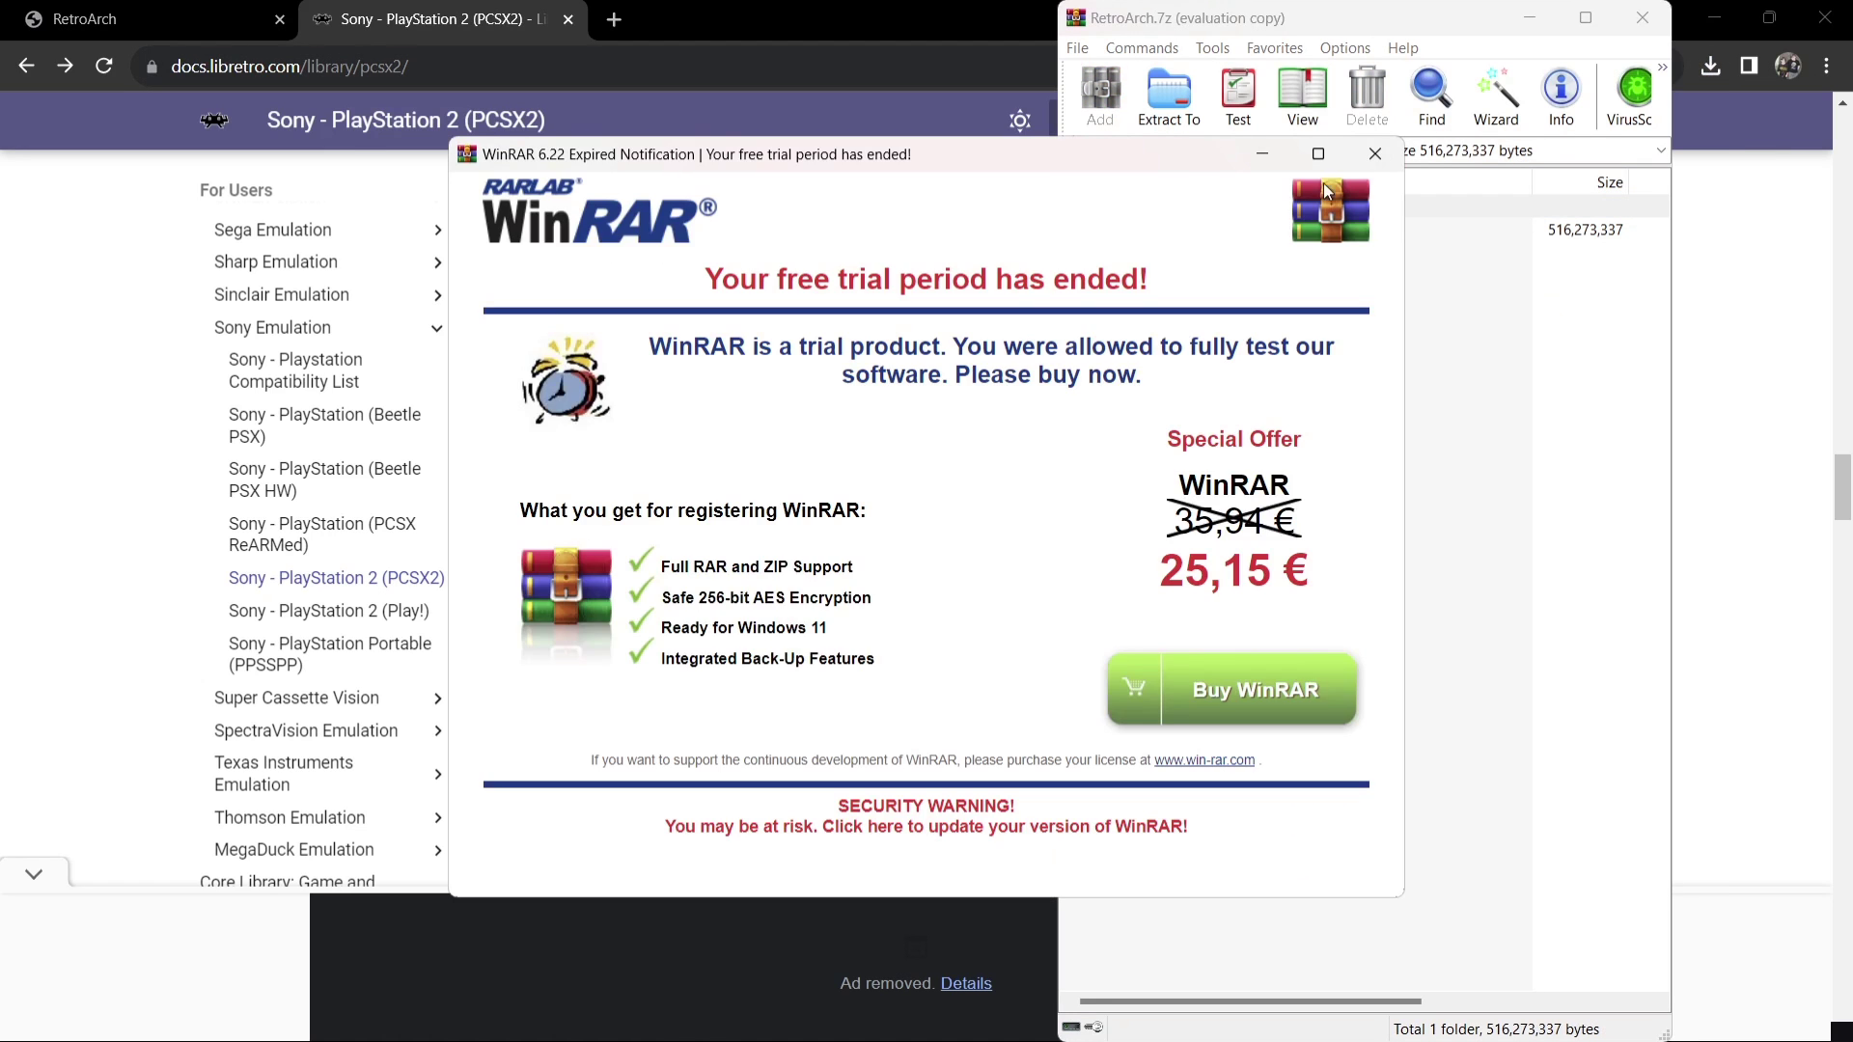
pyautogui.click(1375, 153)
pyautogui.click(1710, 16)
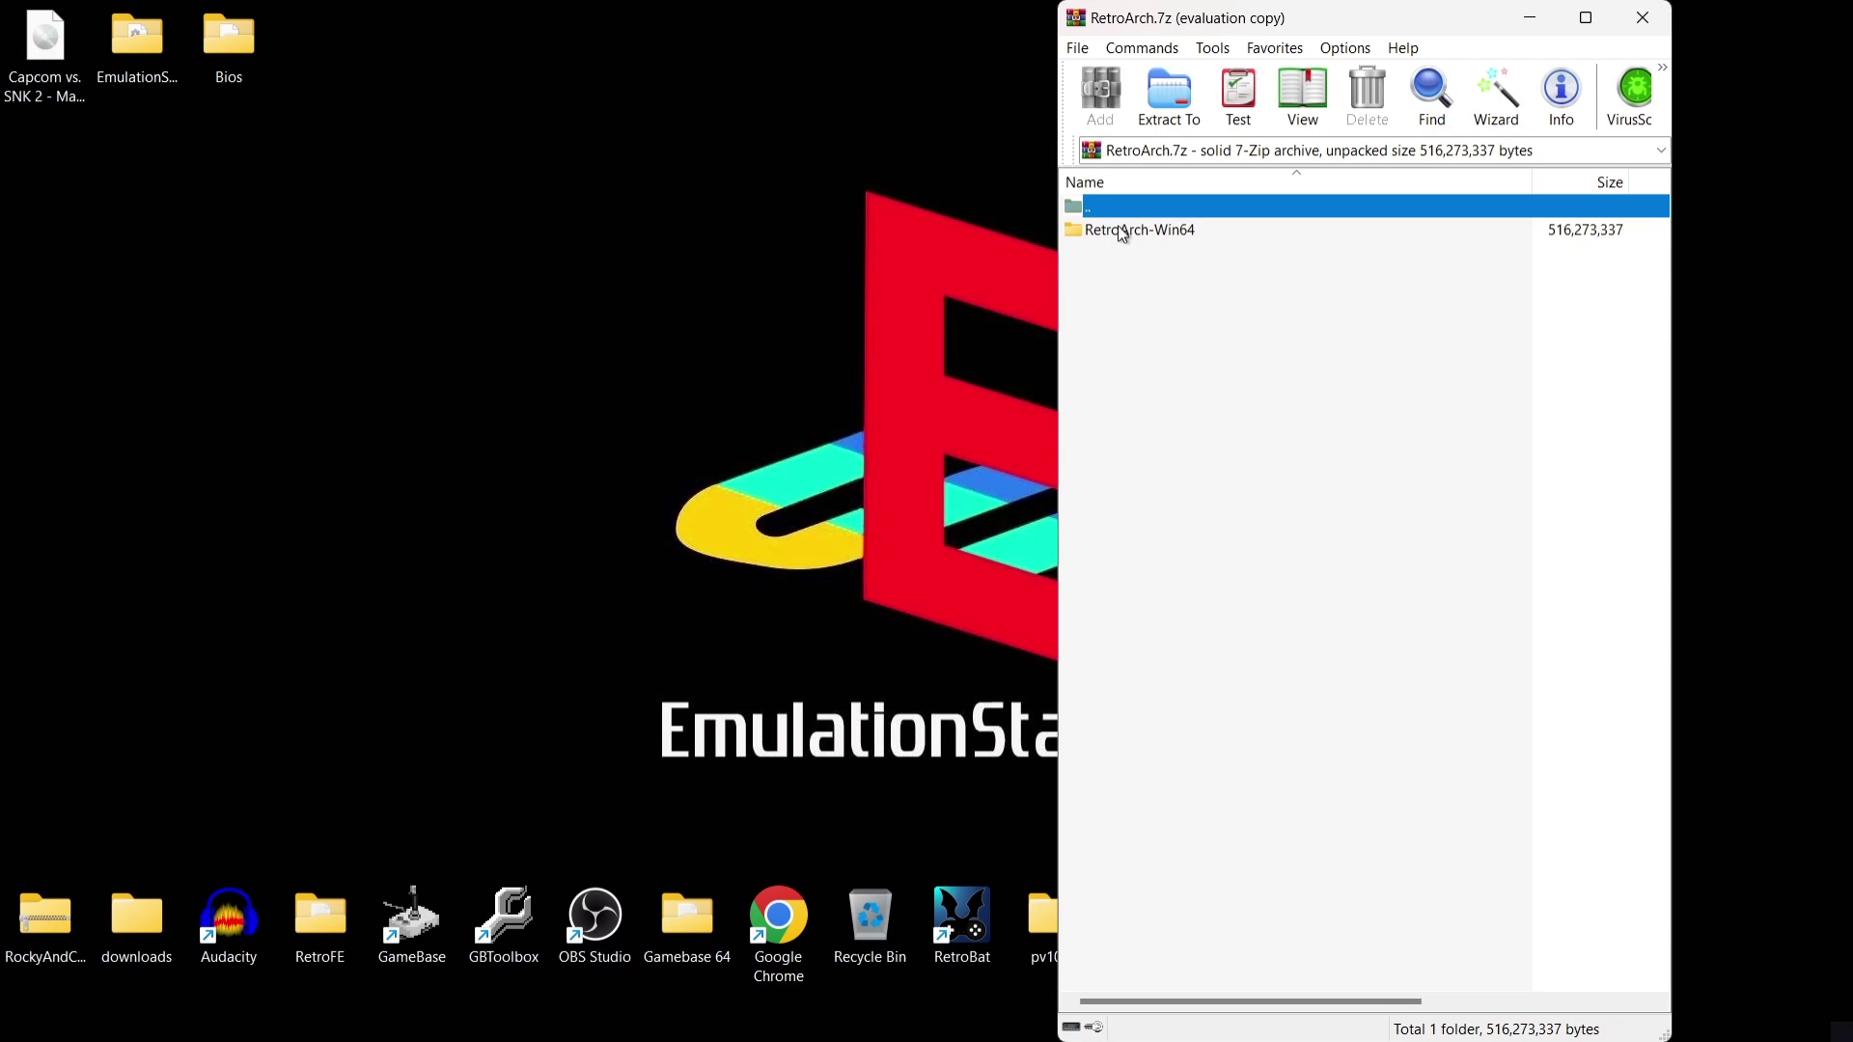
pyautogui.moveTo(1124, 234); pyautogui.dragTo(545, 217)
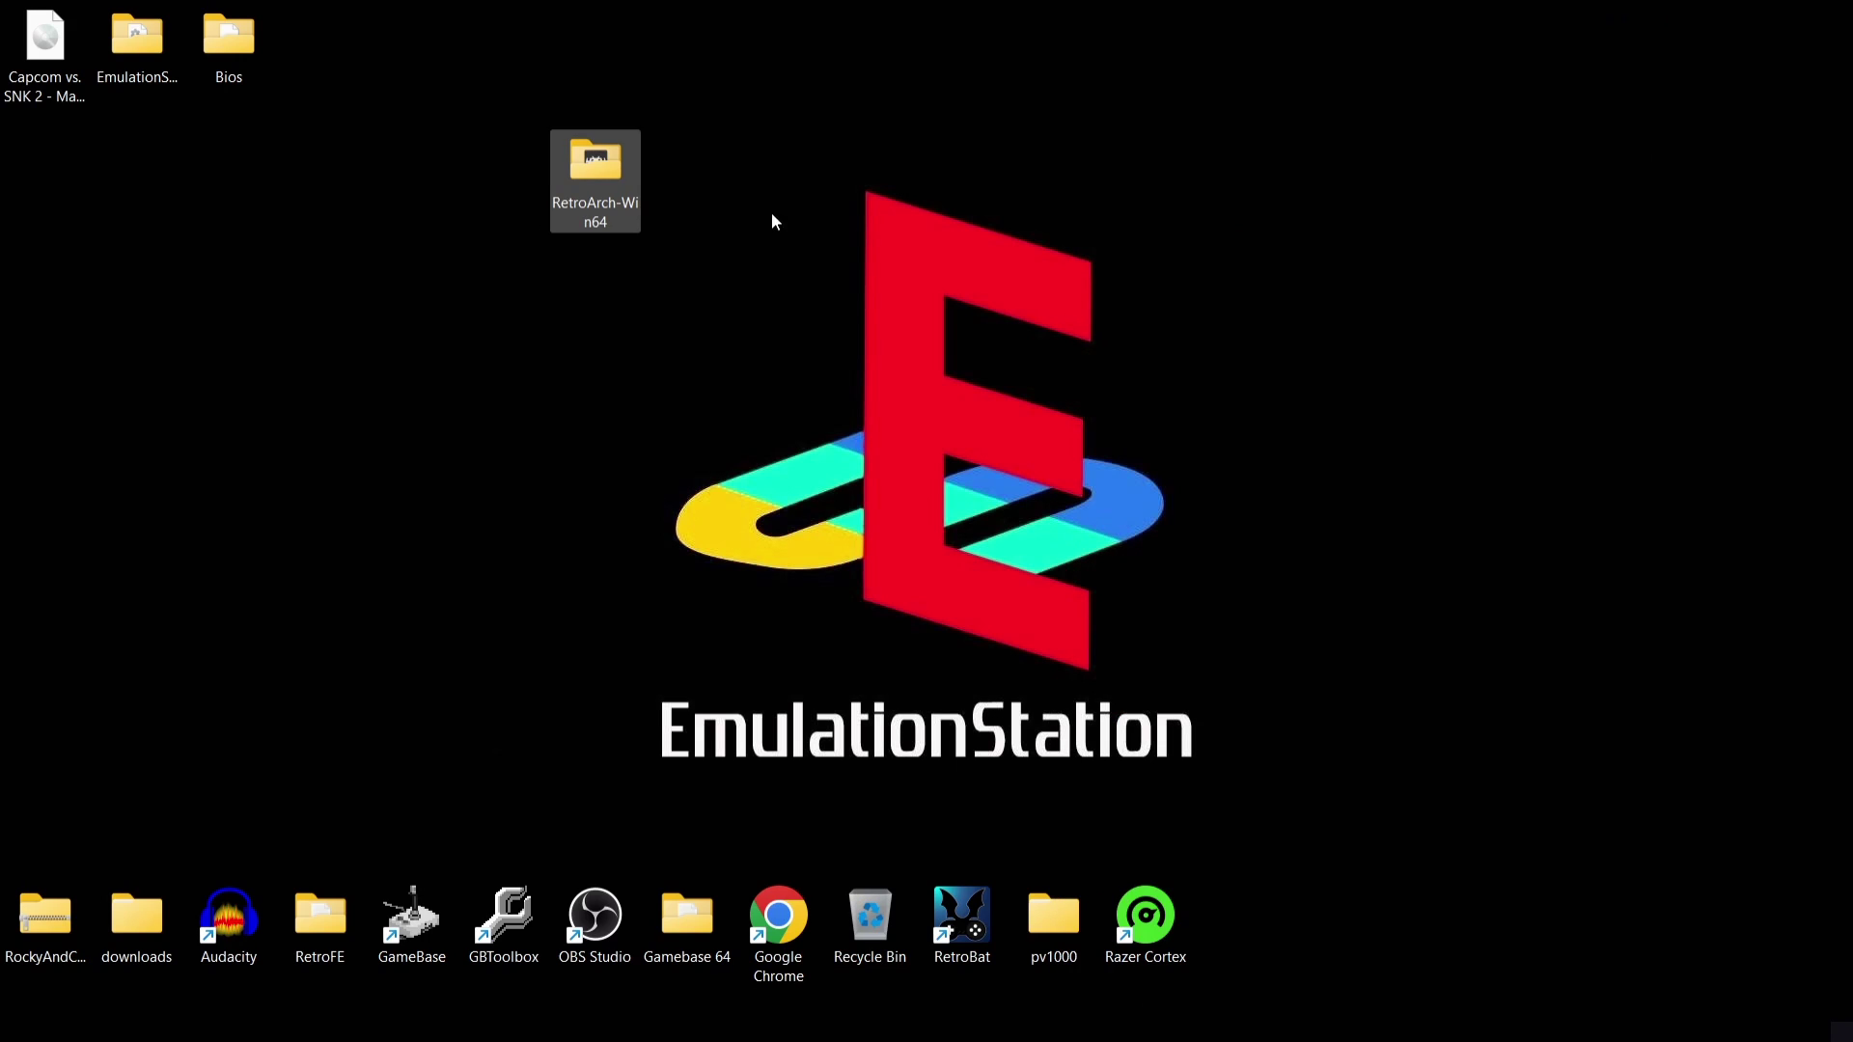
# - Rename the desktop RetroArch-Win64 folder to RetroArch by deleting the -Win64 ending
pyautogui.rightClick(595, 167)
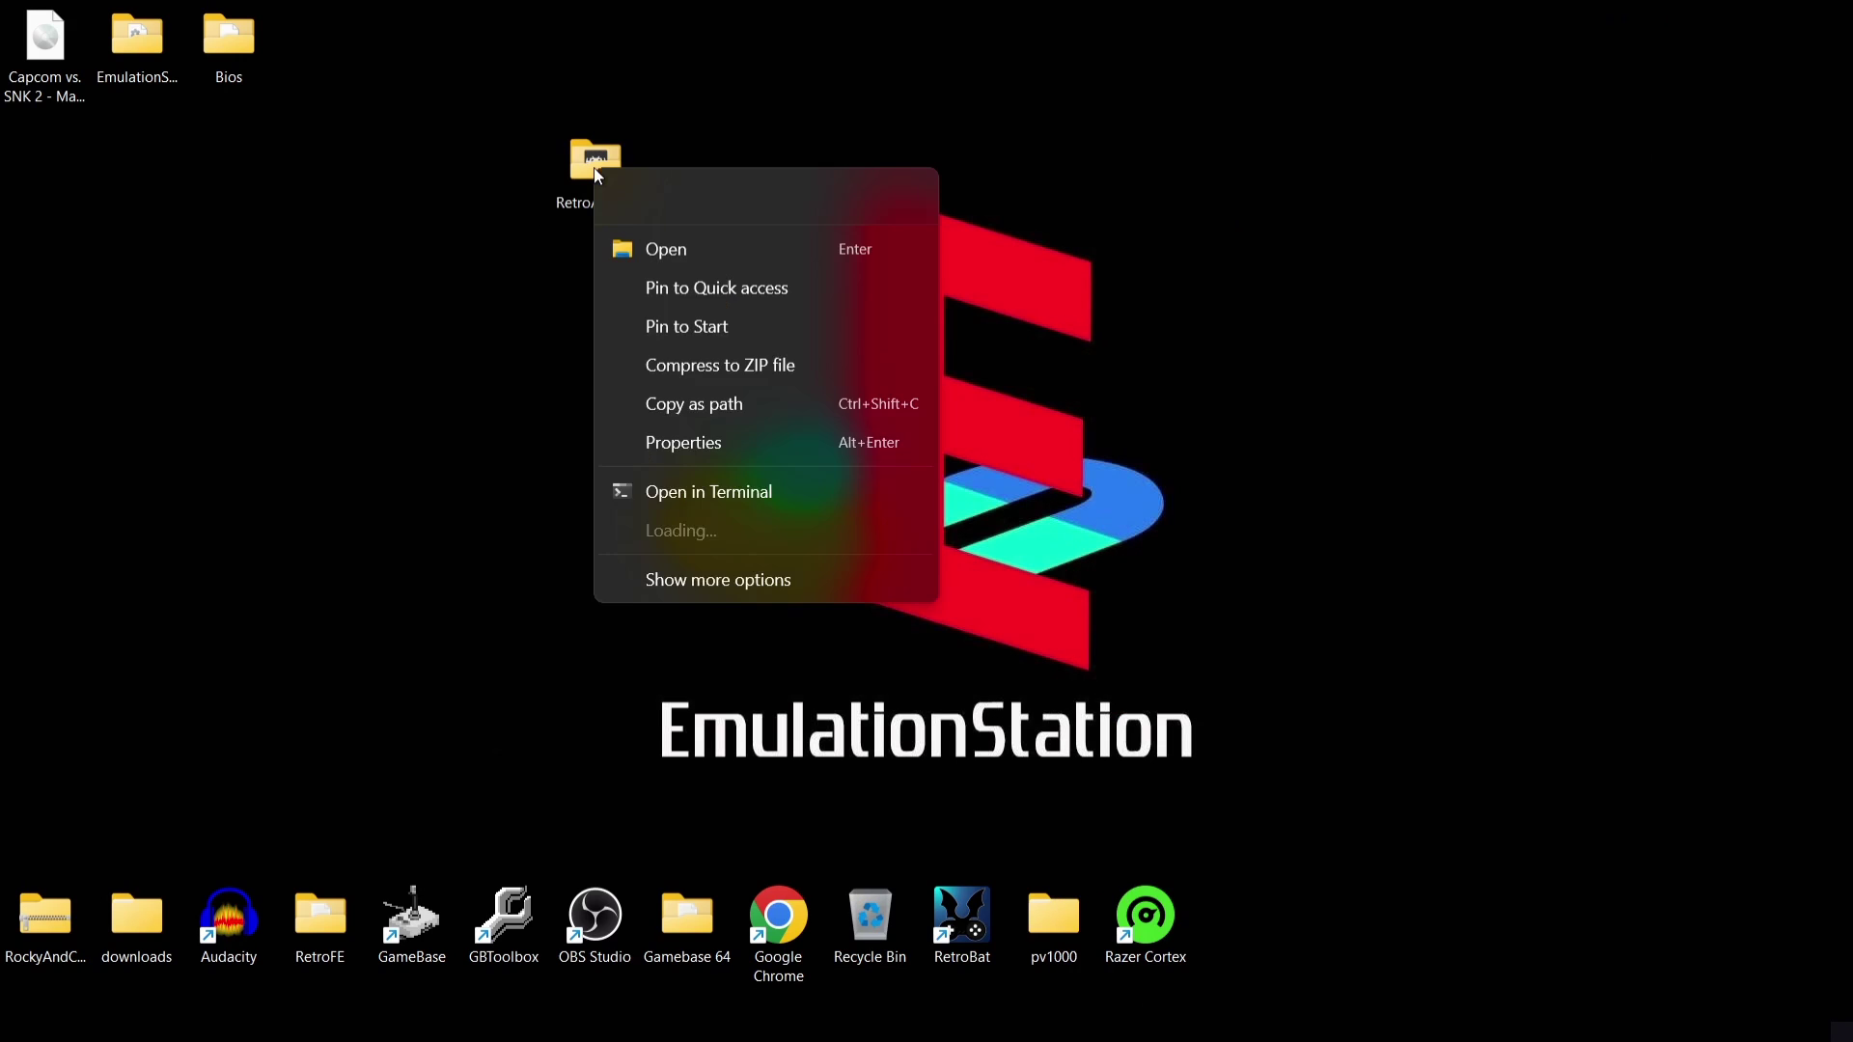
pyautogui.click(699, 584)
pyautogui.click(687, 782)
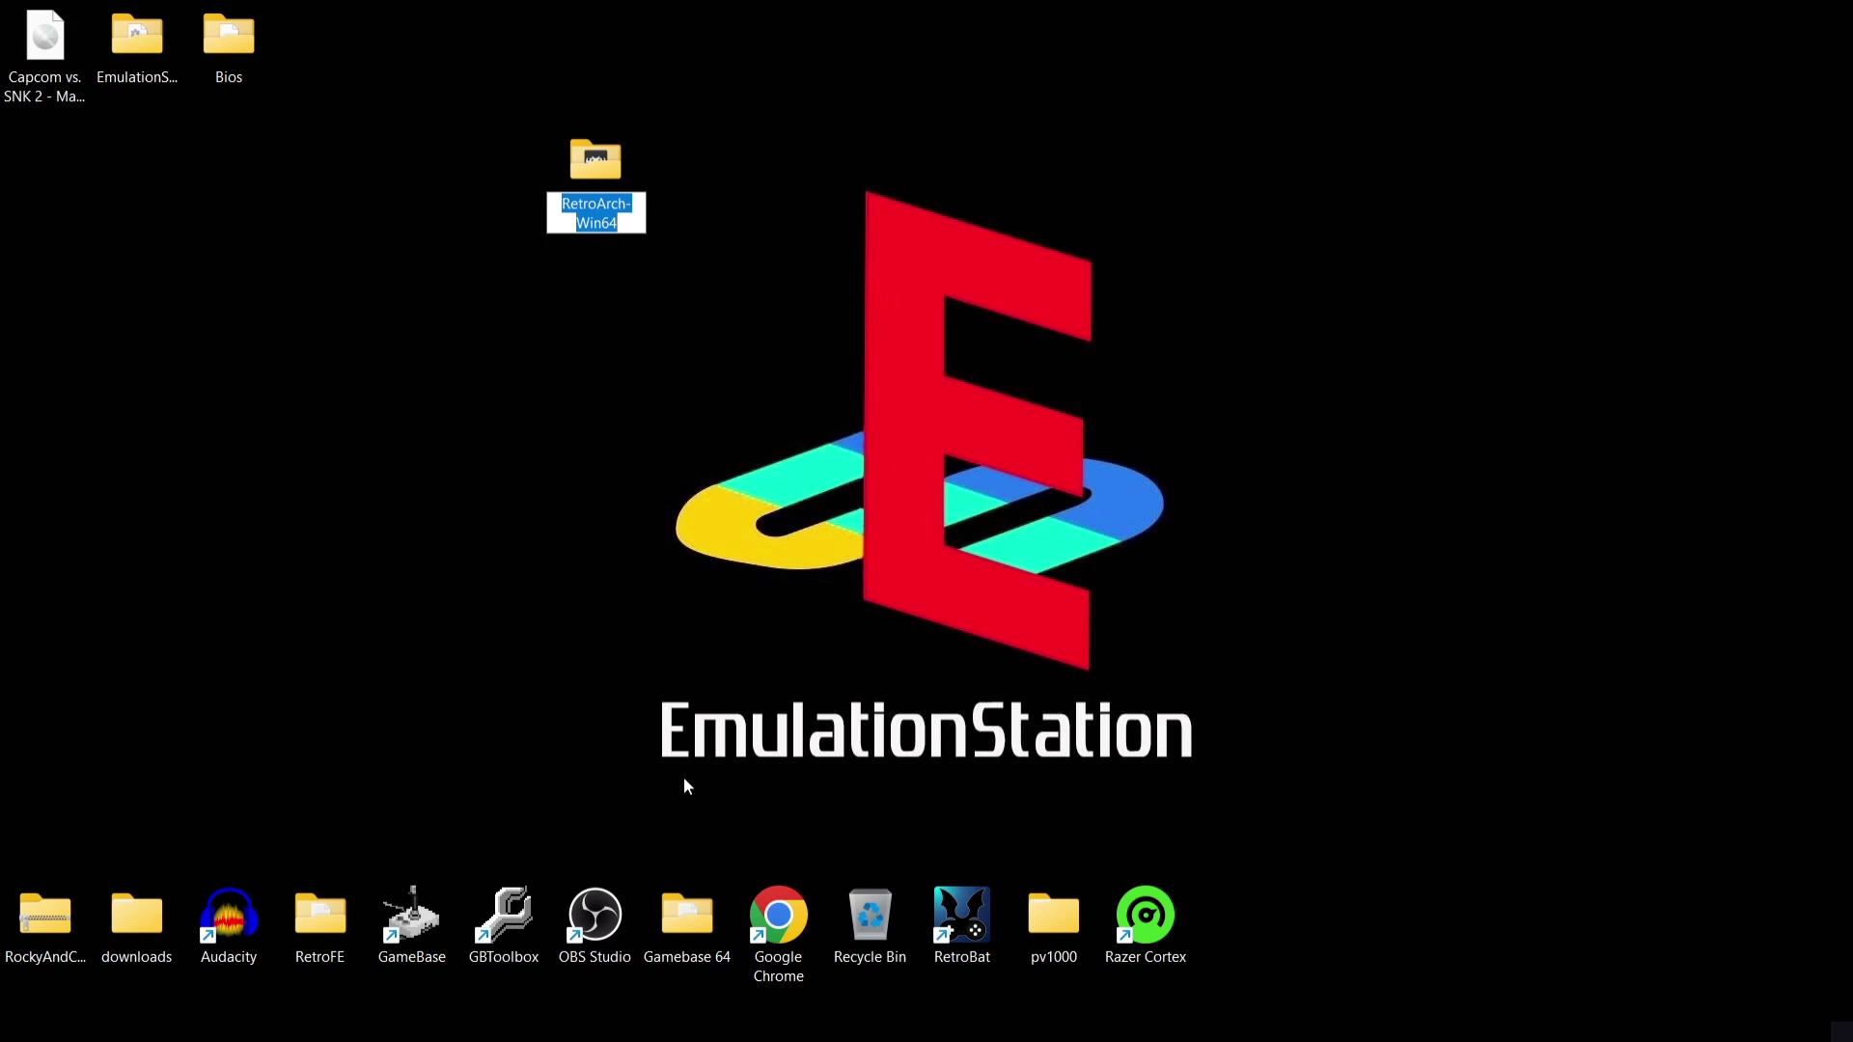
pyautogui.press('End')
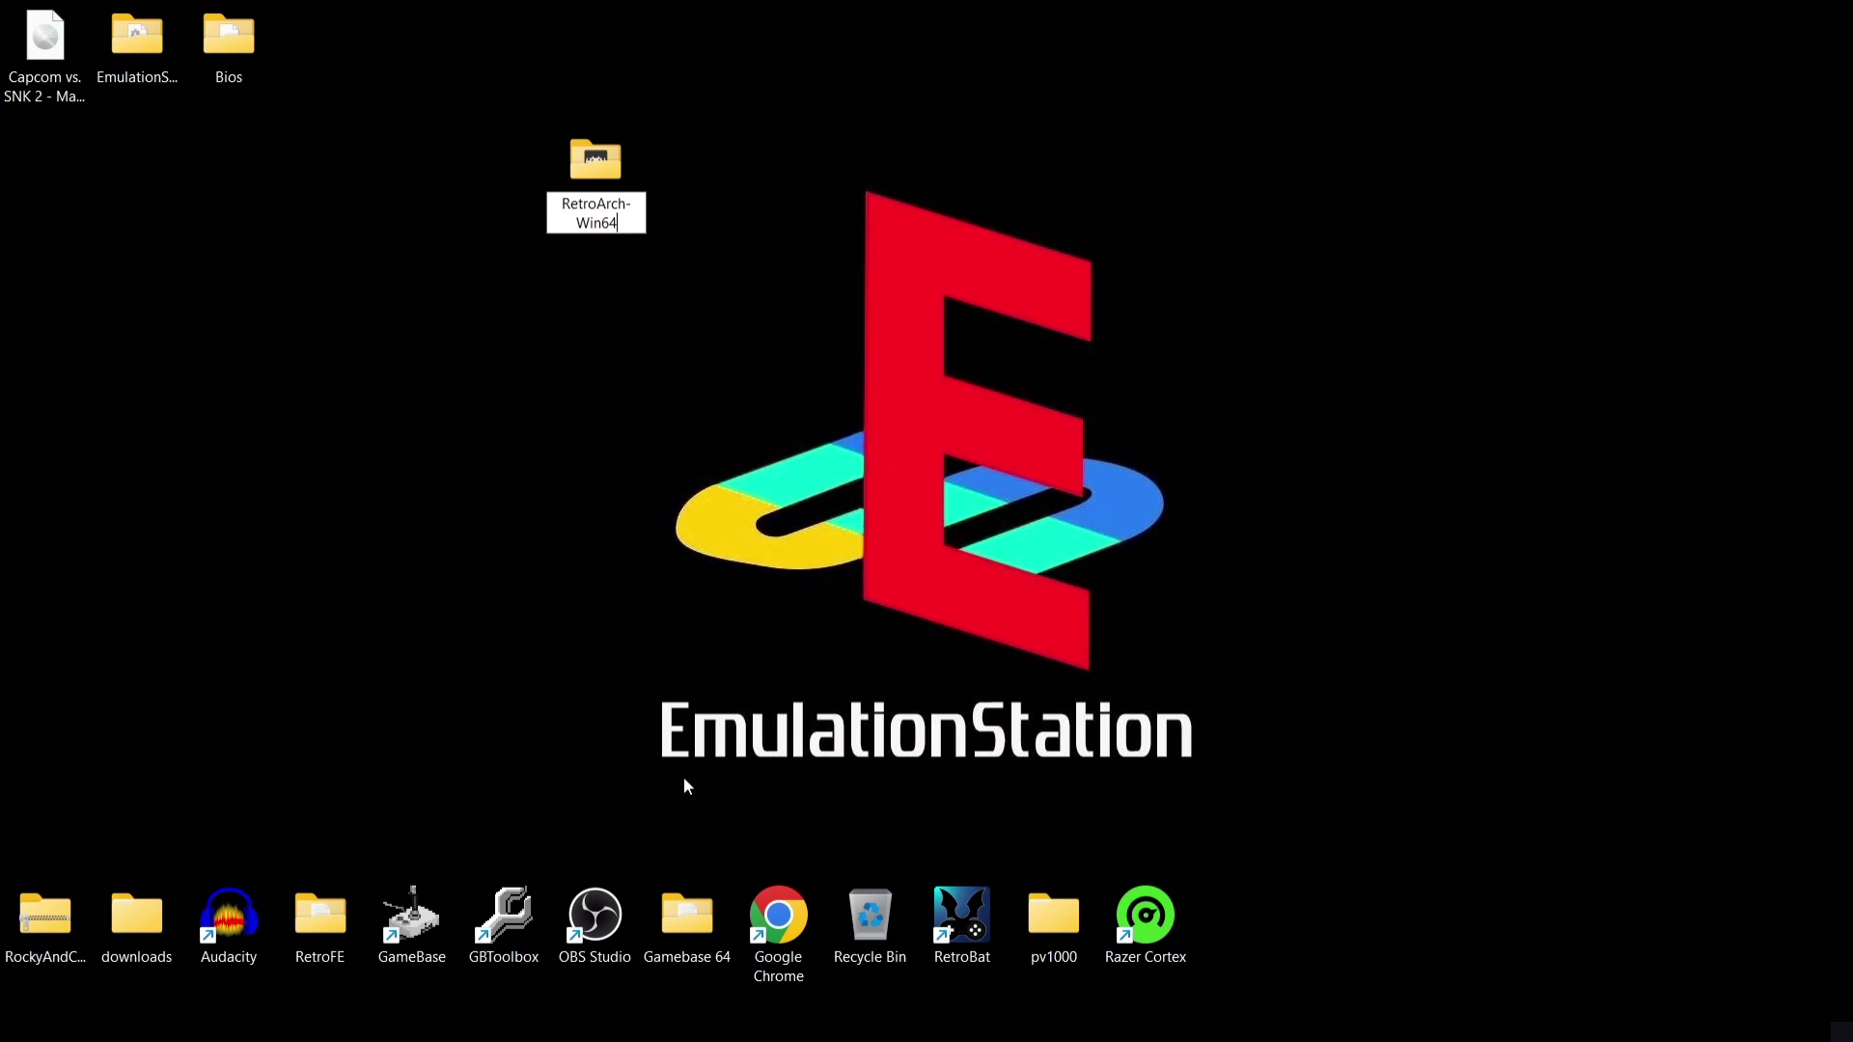
pyautogui.press('BackSpace')
pyautogui.press('BackSpace')
pyautogui.press('BackSpace')
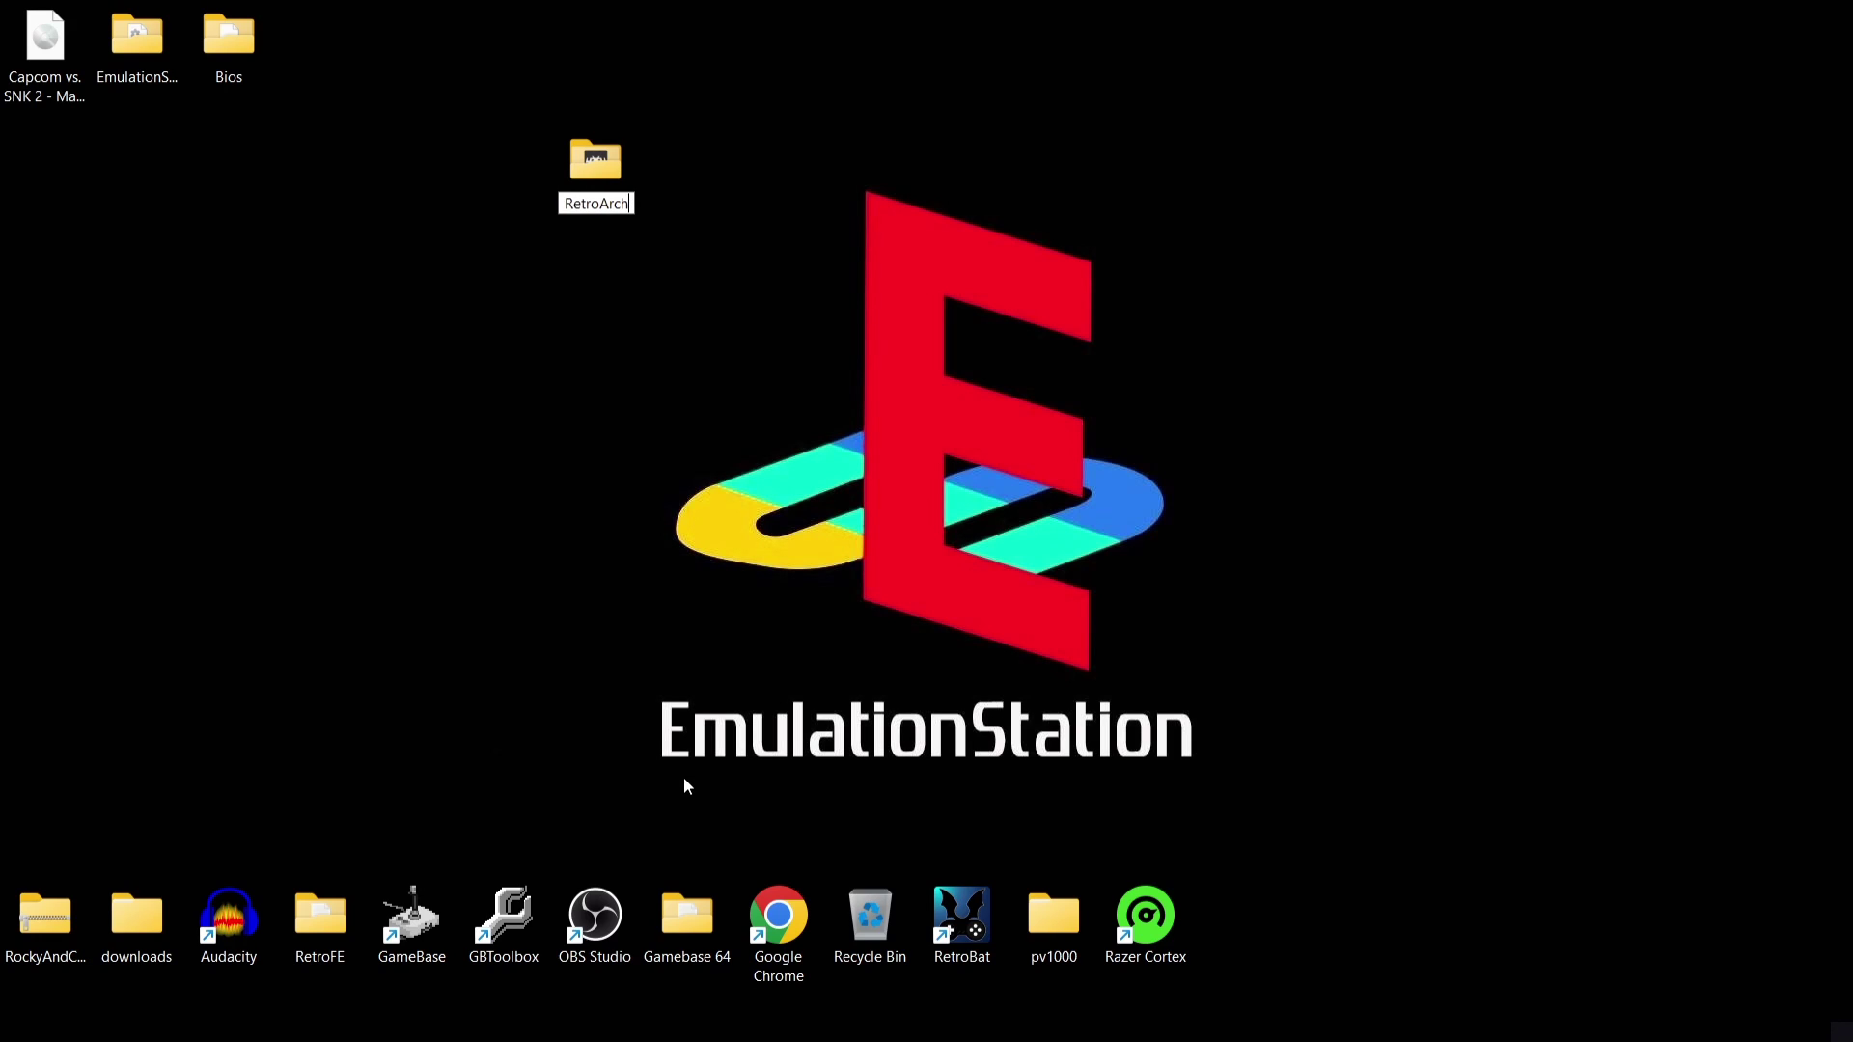
pyautogui.press('Return')
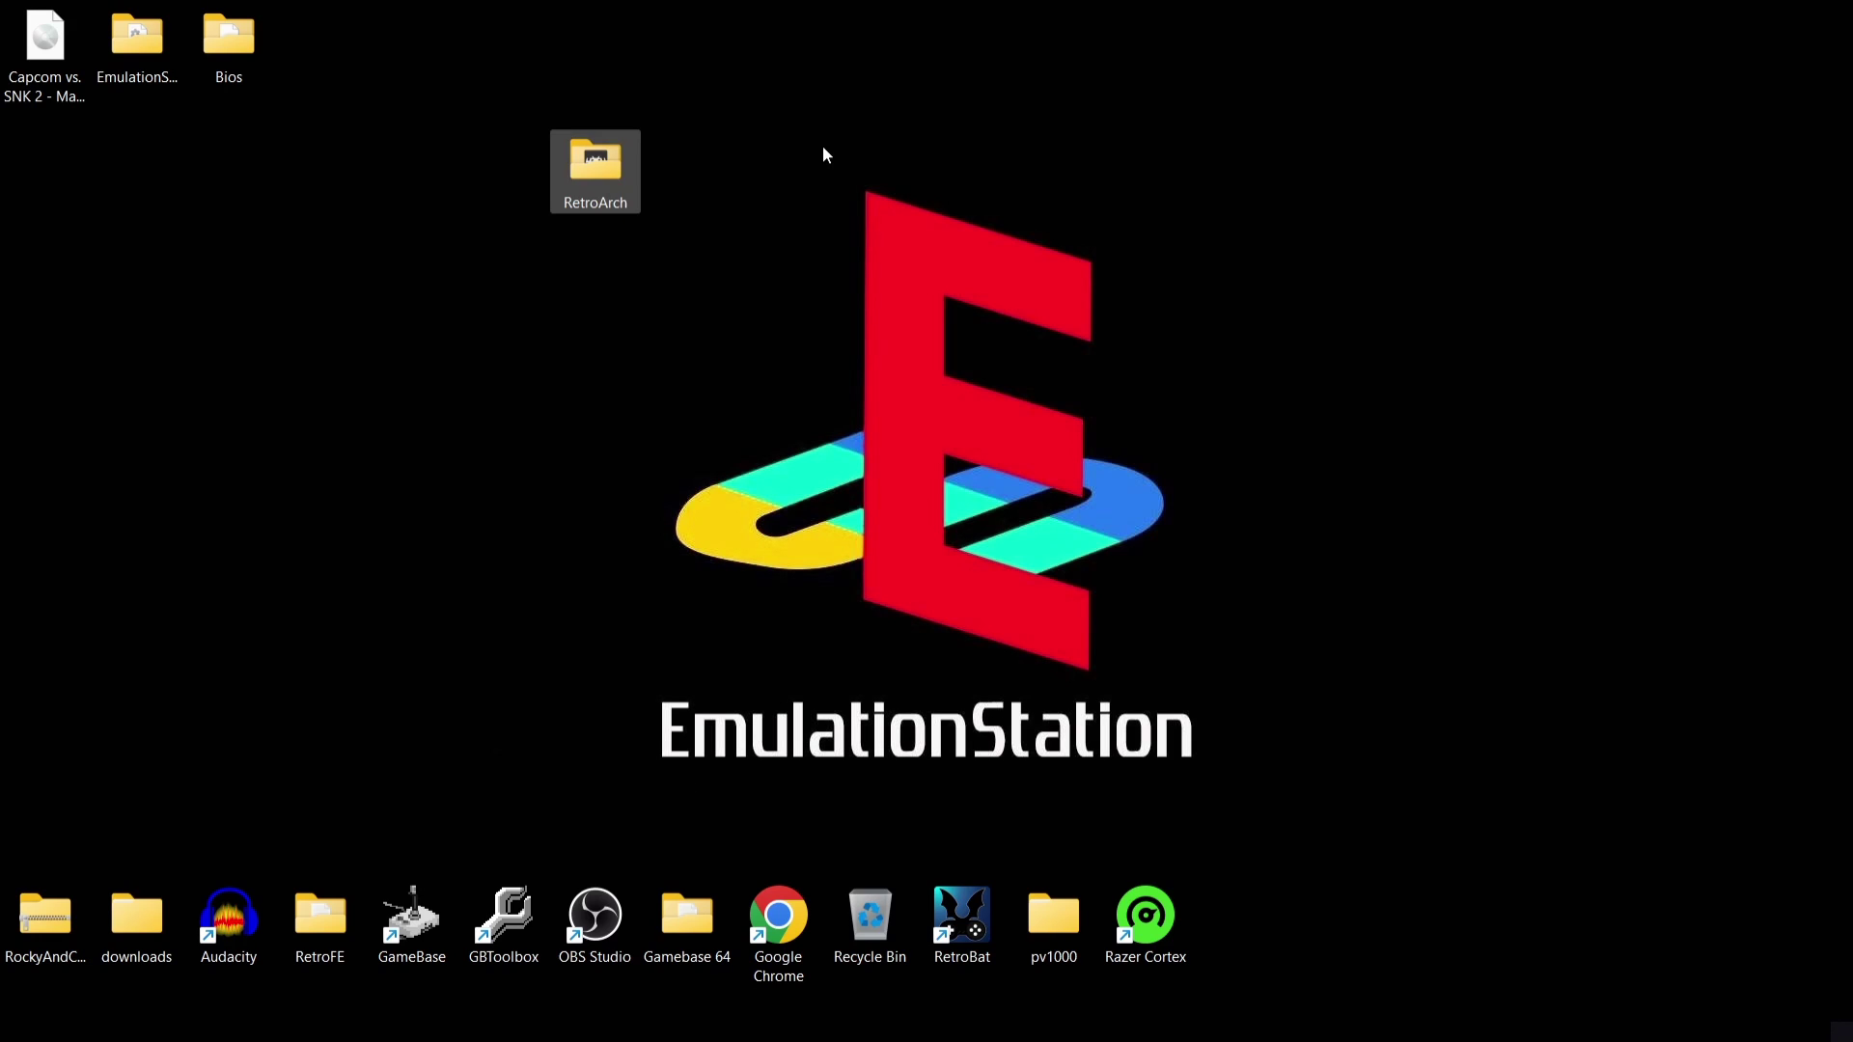
pyautogui.click(820, 159)
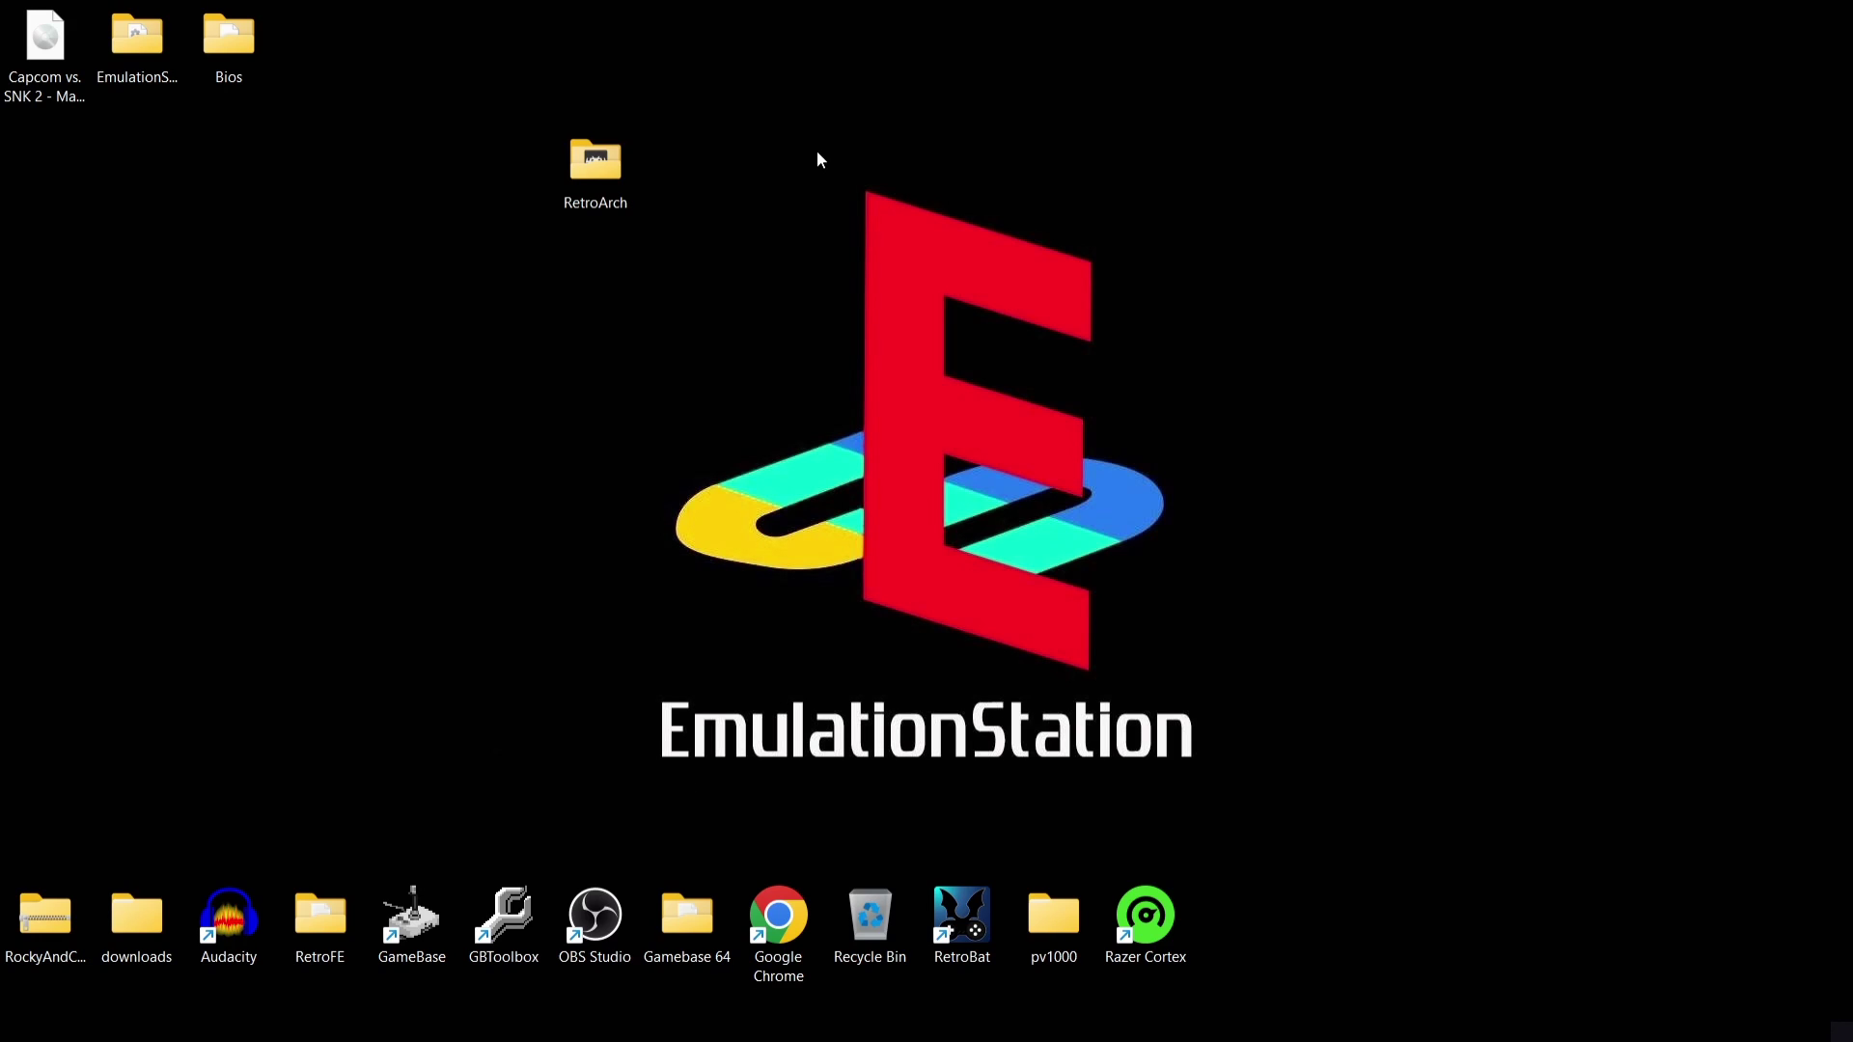
# - Move the RetroArch folder into EmulationStation-DE\Emulators
pyautogui.doubleClick(146, 53)
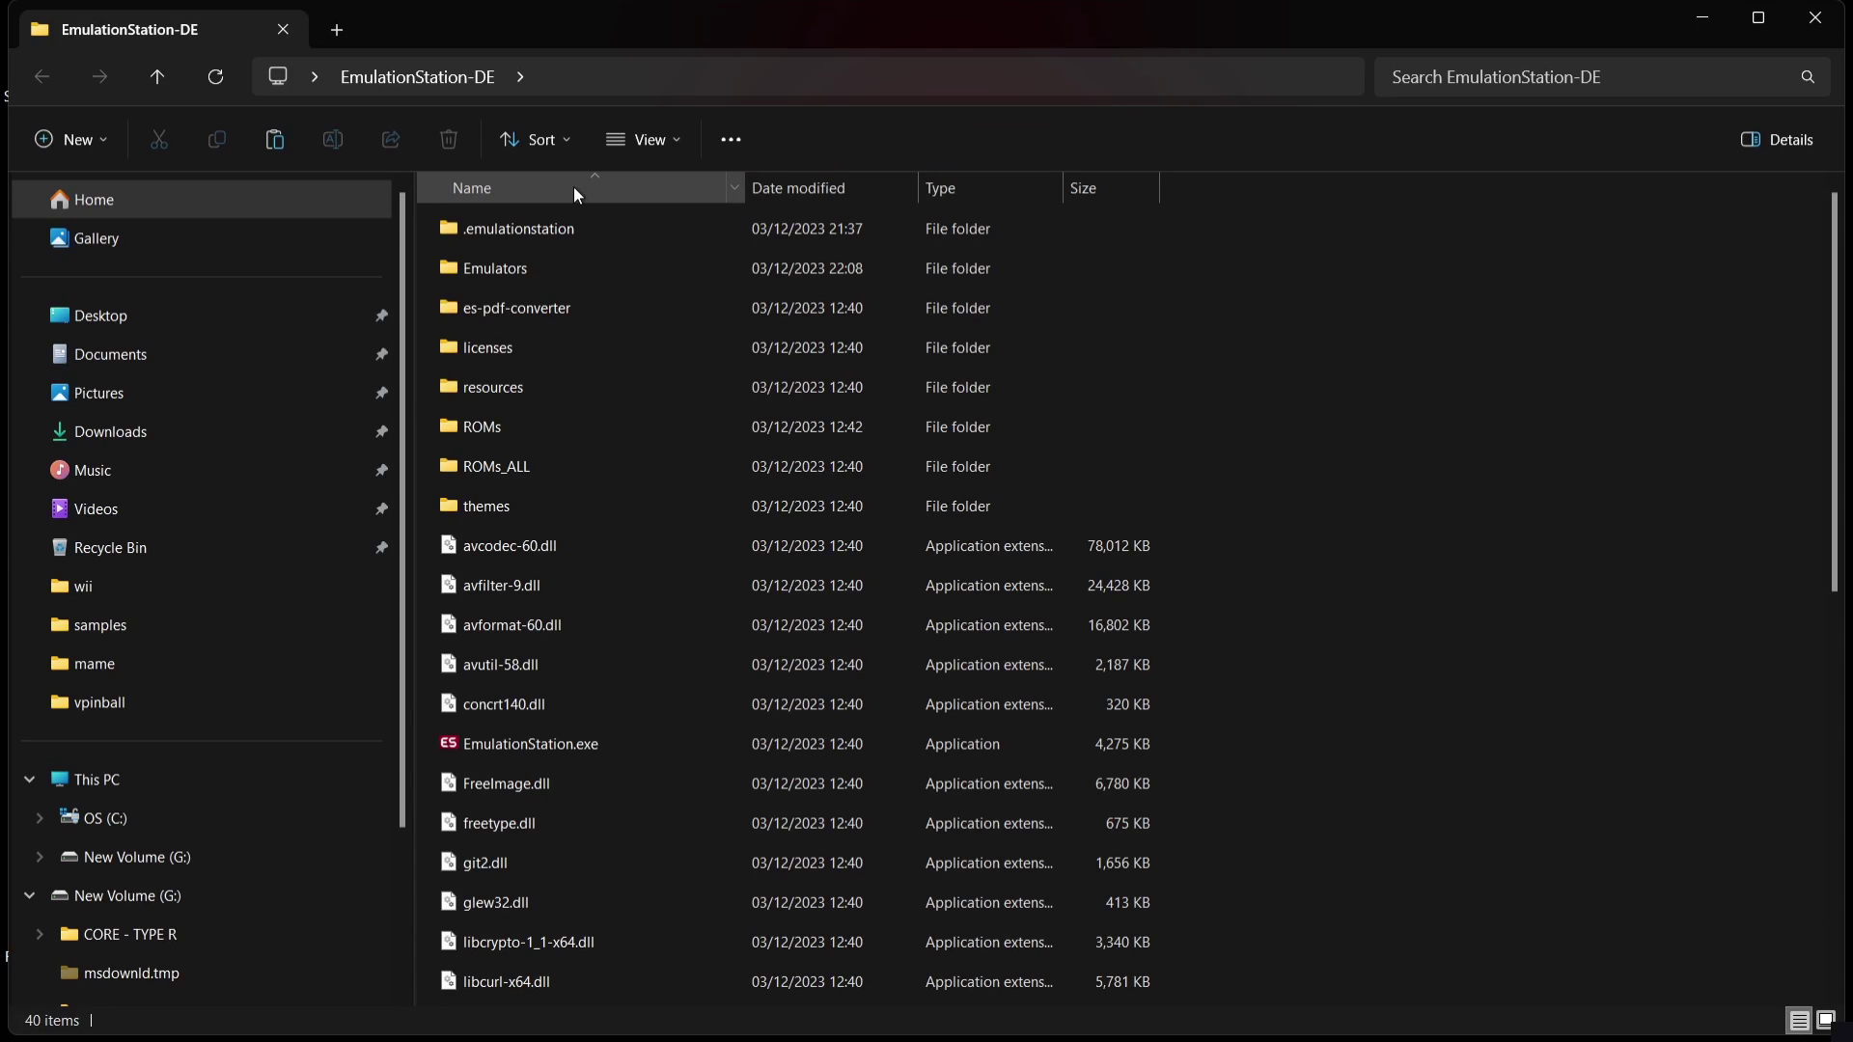
pyautogui.doubleClick(579, 268)
pyautogui.moveTo(686, 29); pyautogui.dragTo(1578, 169)
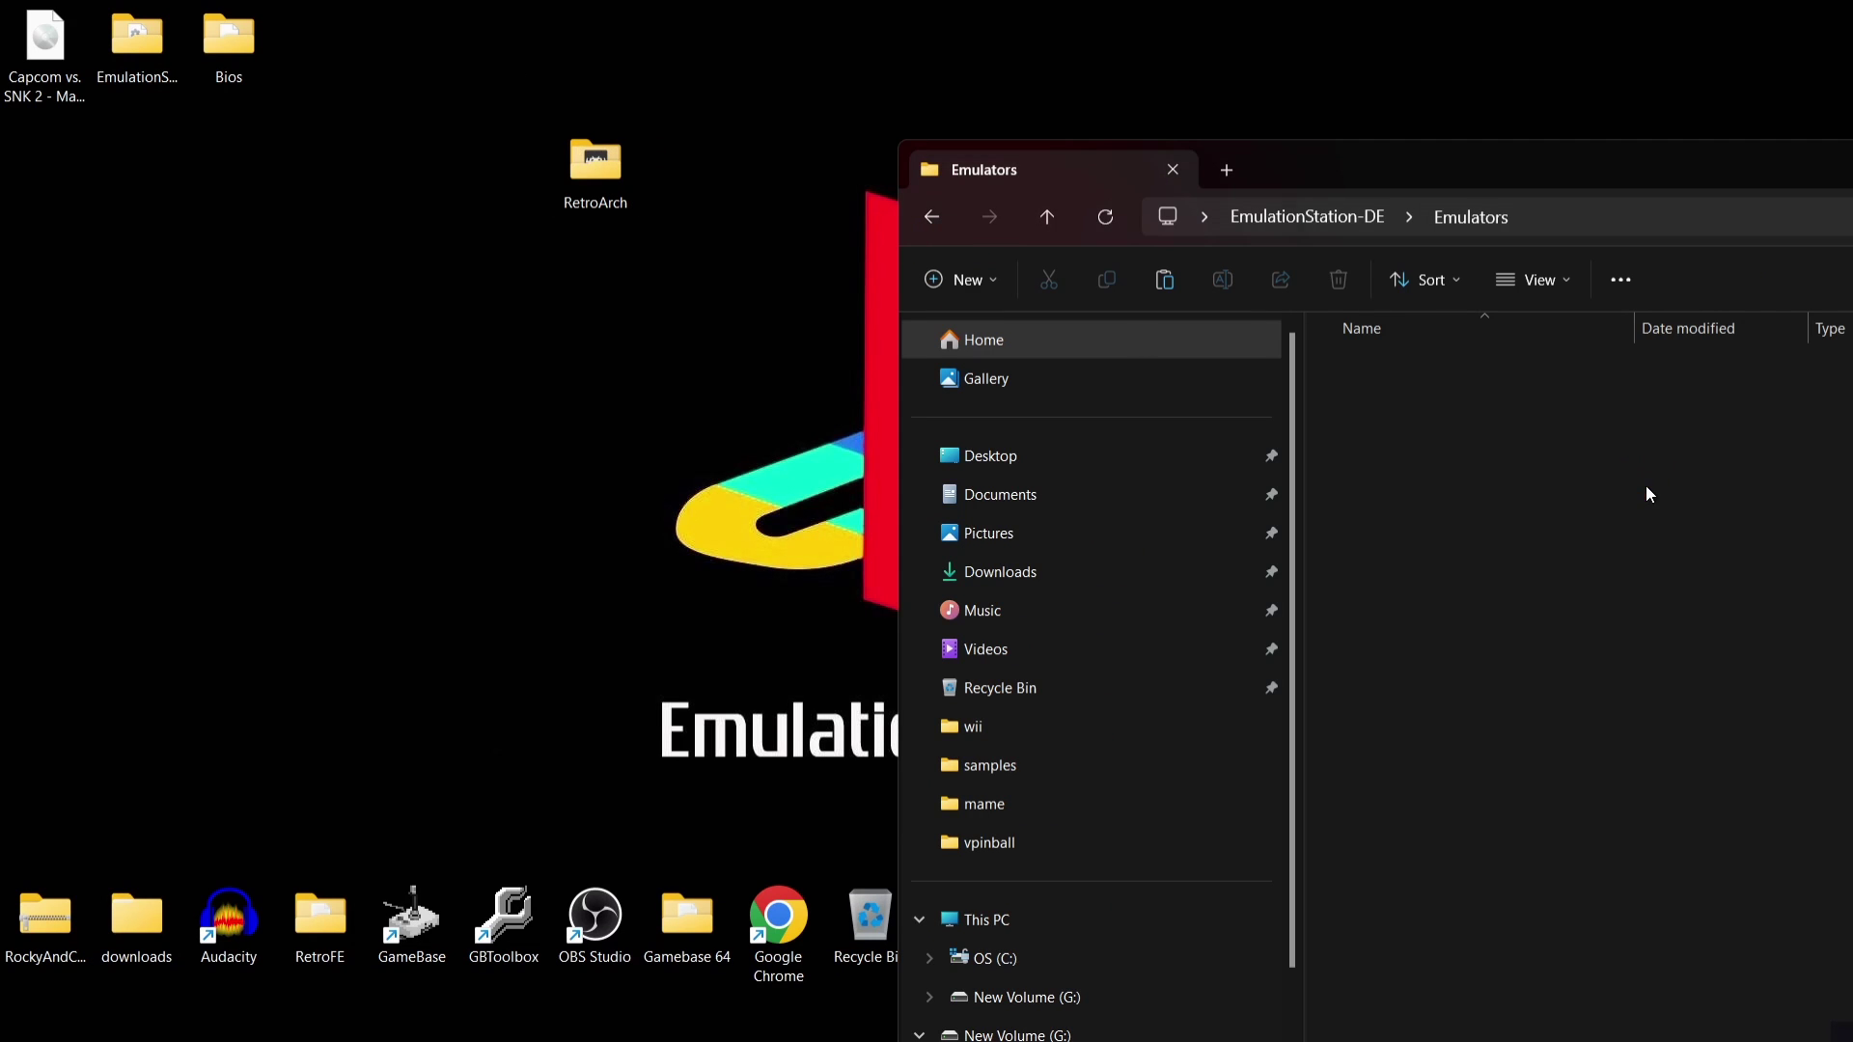
pyautogui.moveTo(1528, 227); pyautogui.dragTo(1515, 231)
pyautogui.doubleClick(1492, 164)
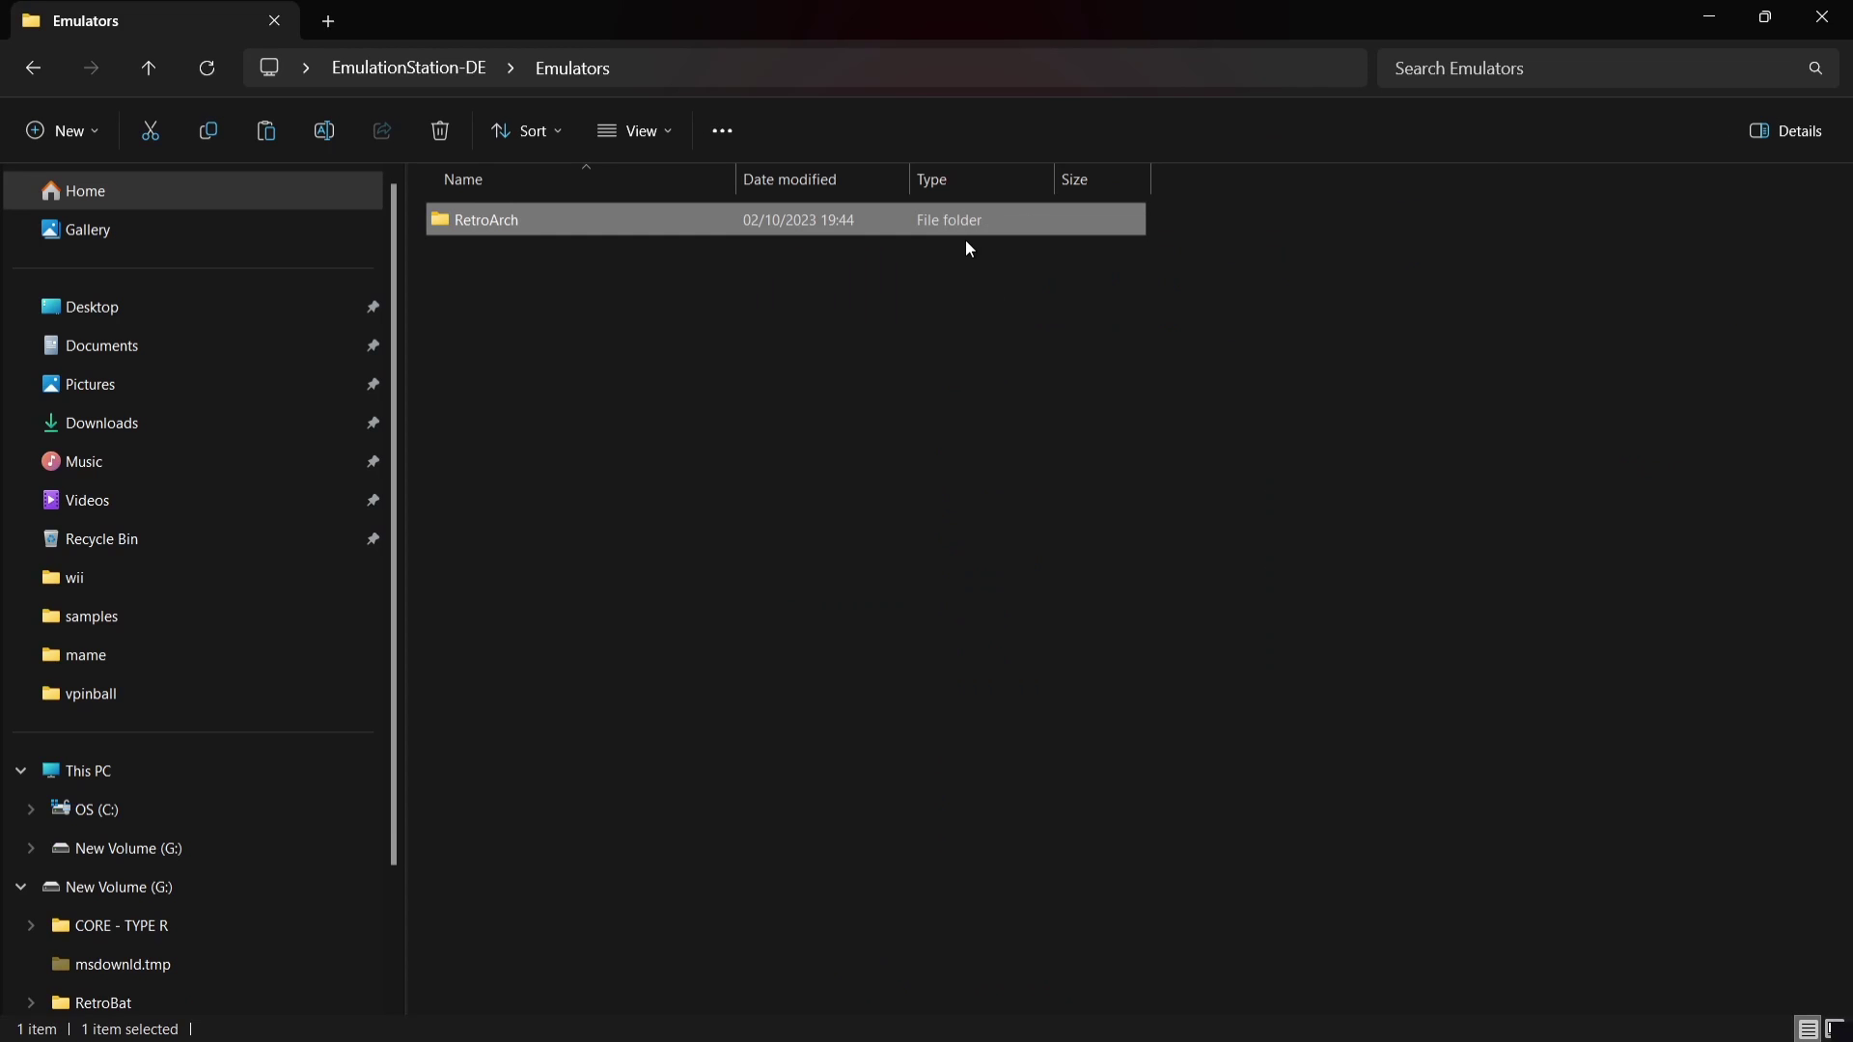
# - Create a pcsx2 folder inside RetroArch\system
pyautogui.doubleClick(528, 224)
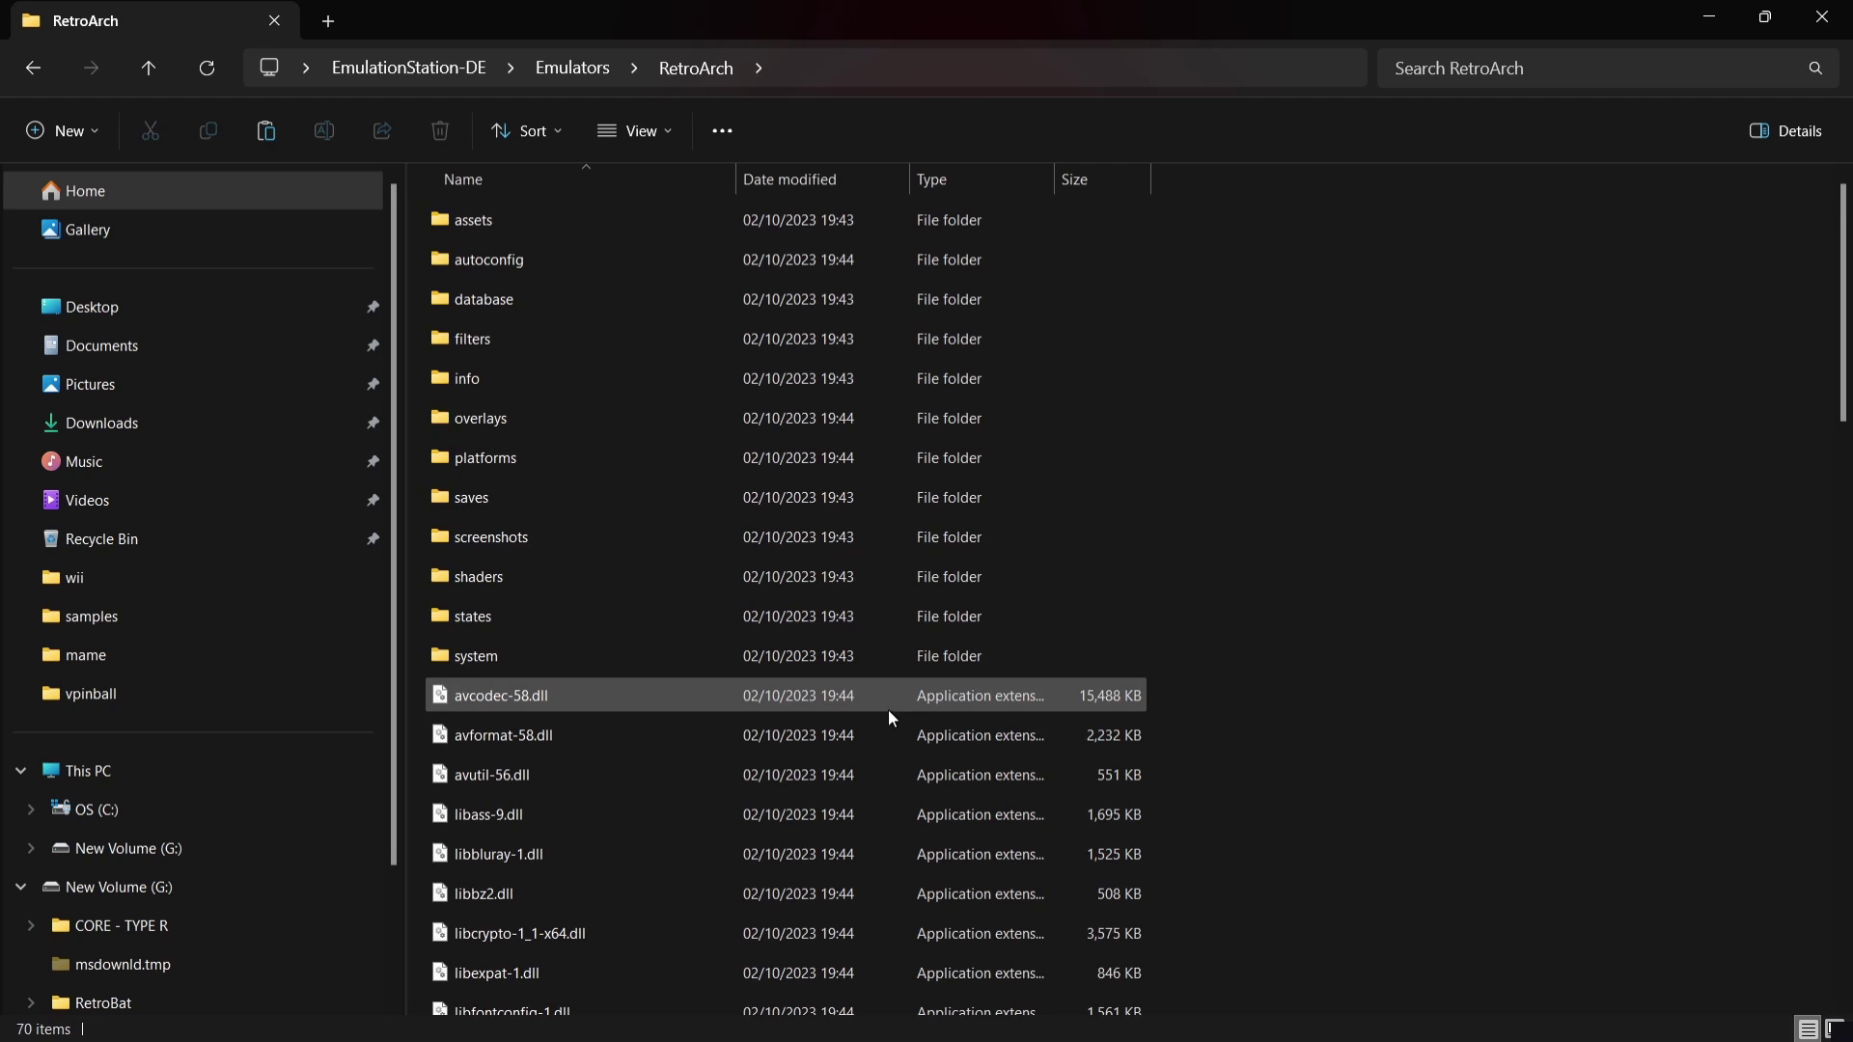
pyautogui.doubleClick(730, 656)
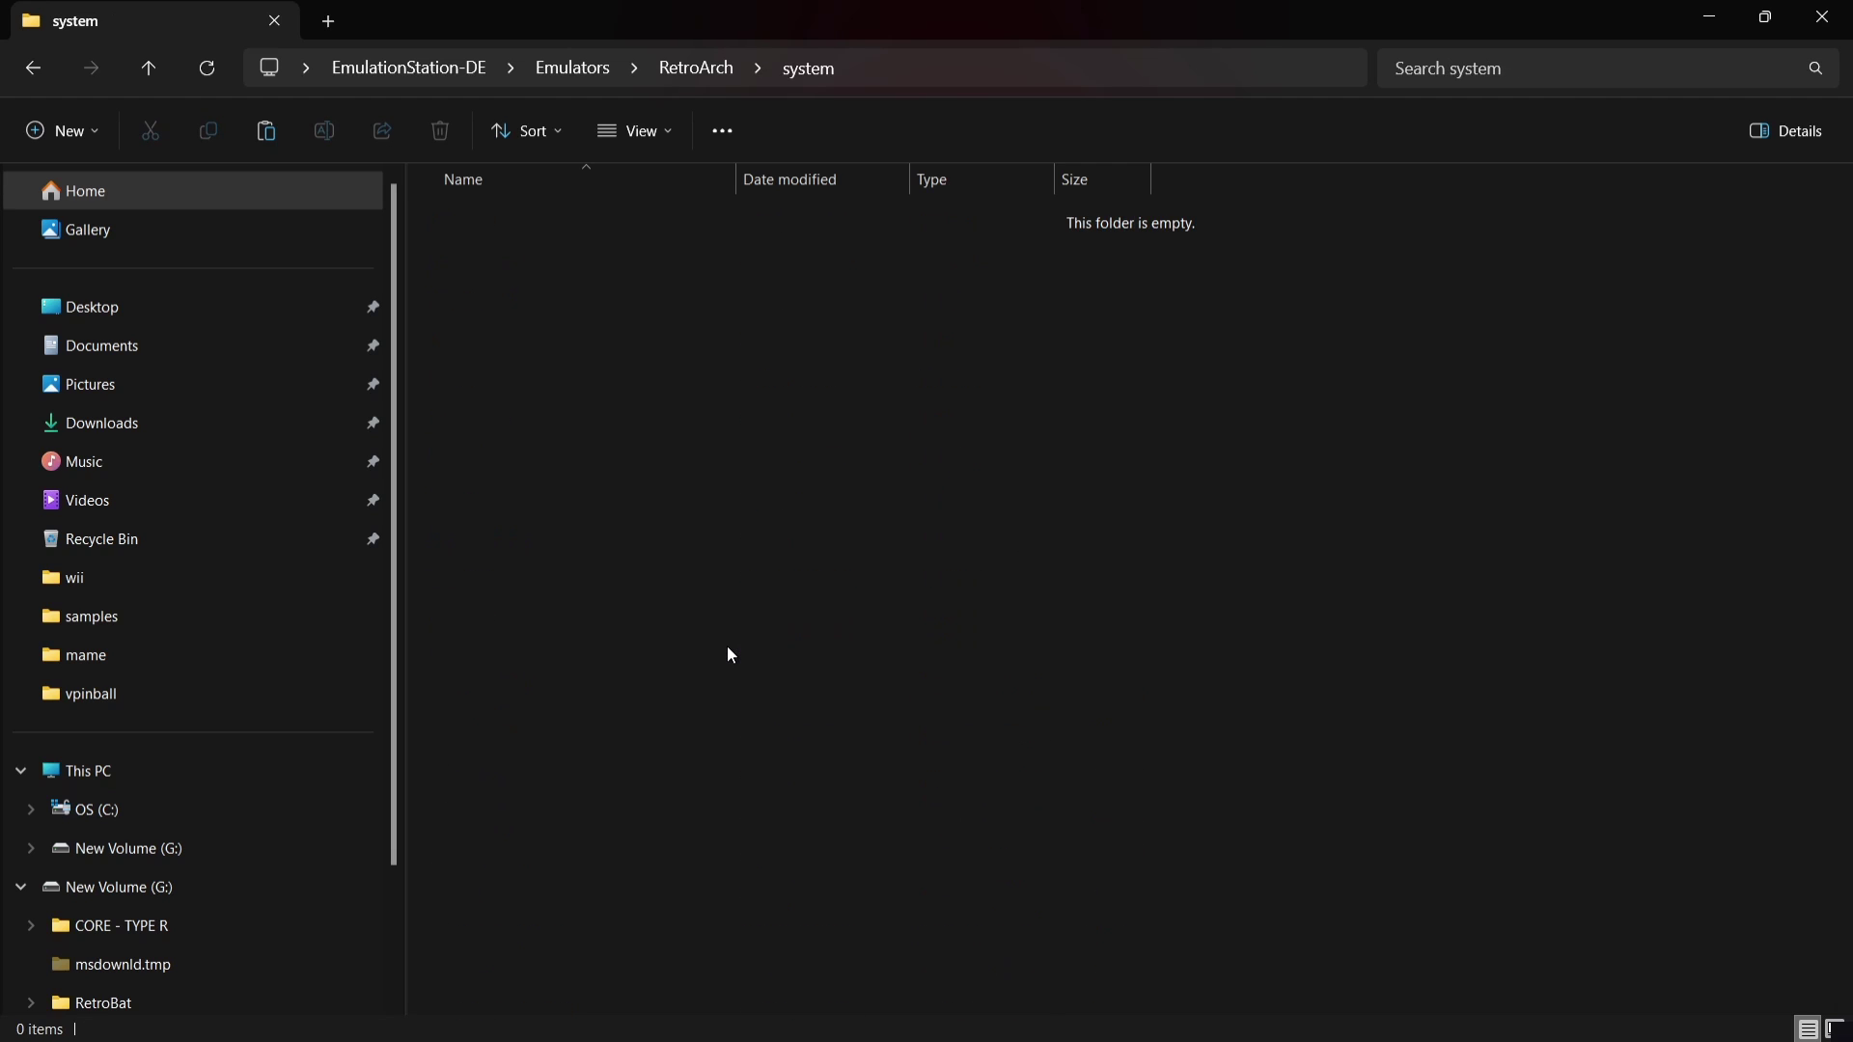
pyautogui.rightClick(730, 655)
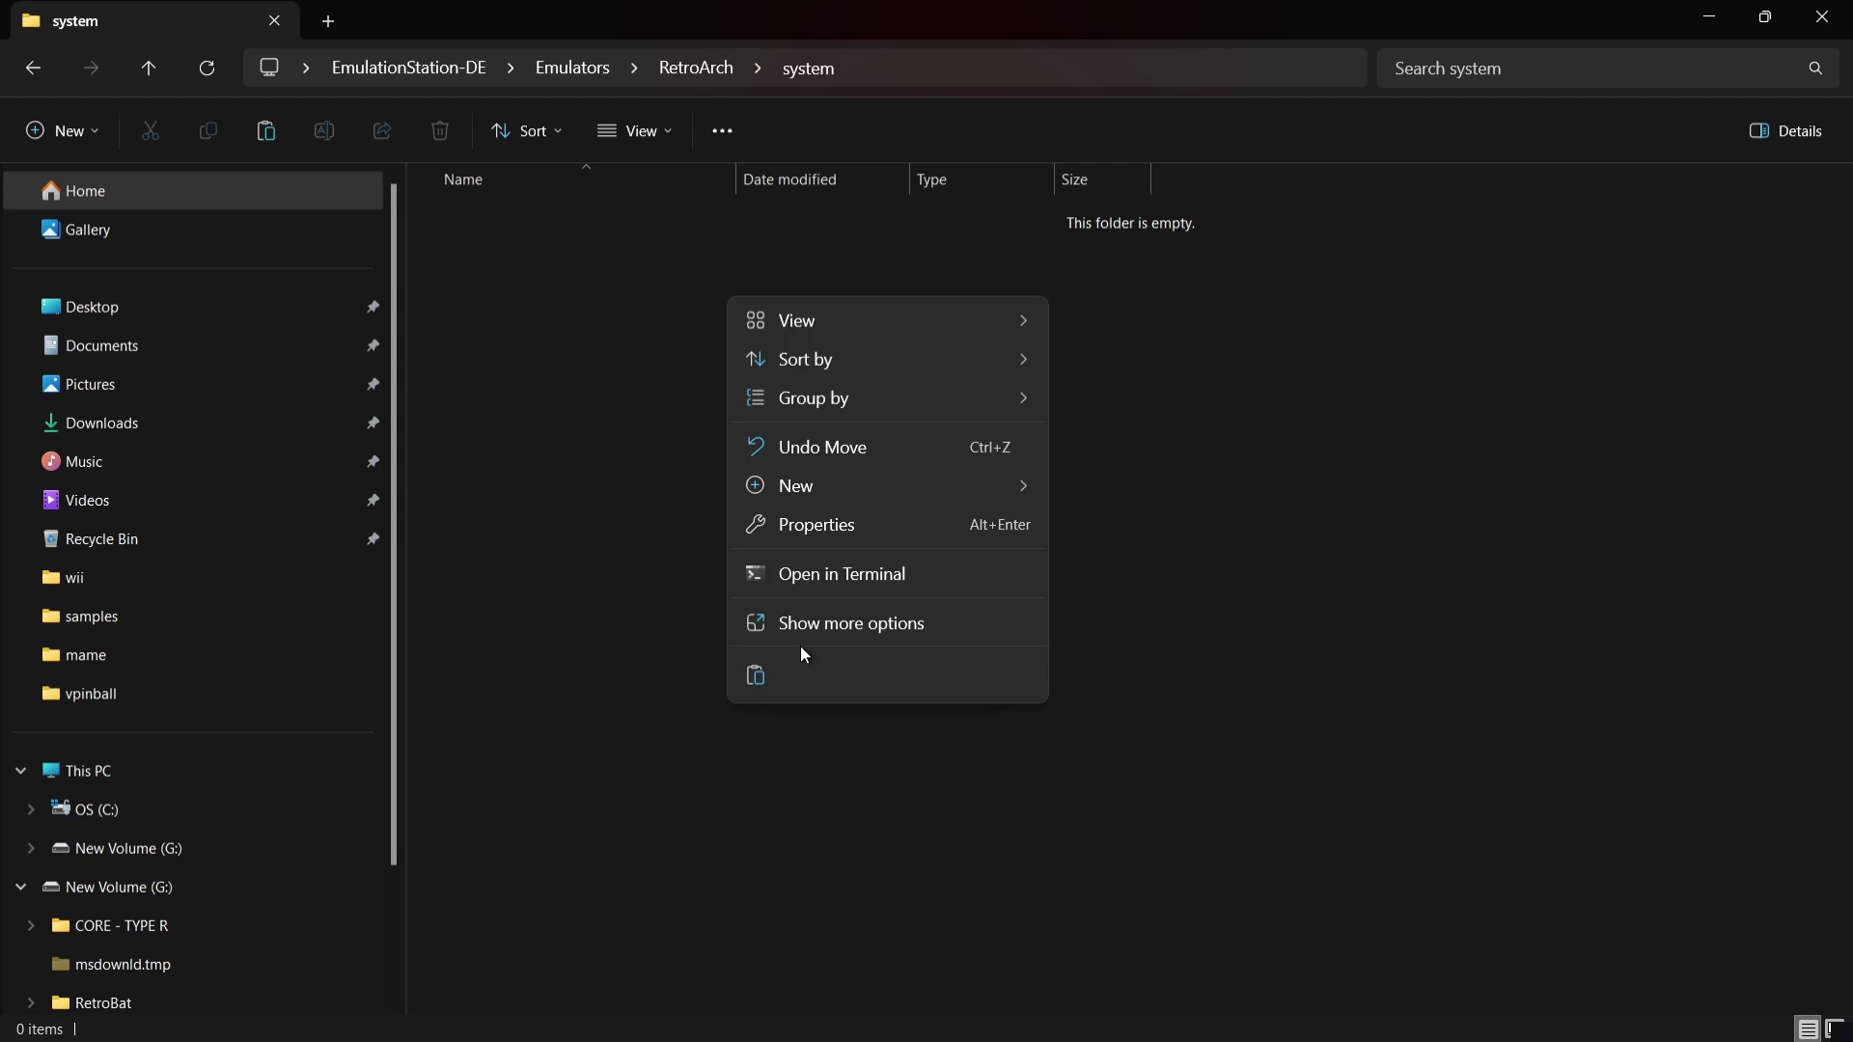
pyautogui.moveTo(891, 483)
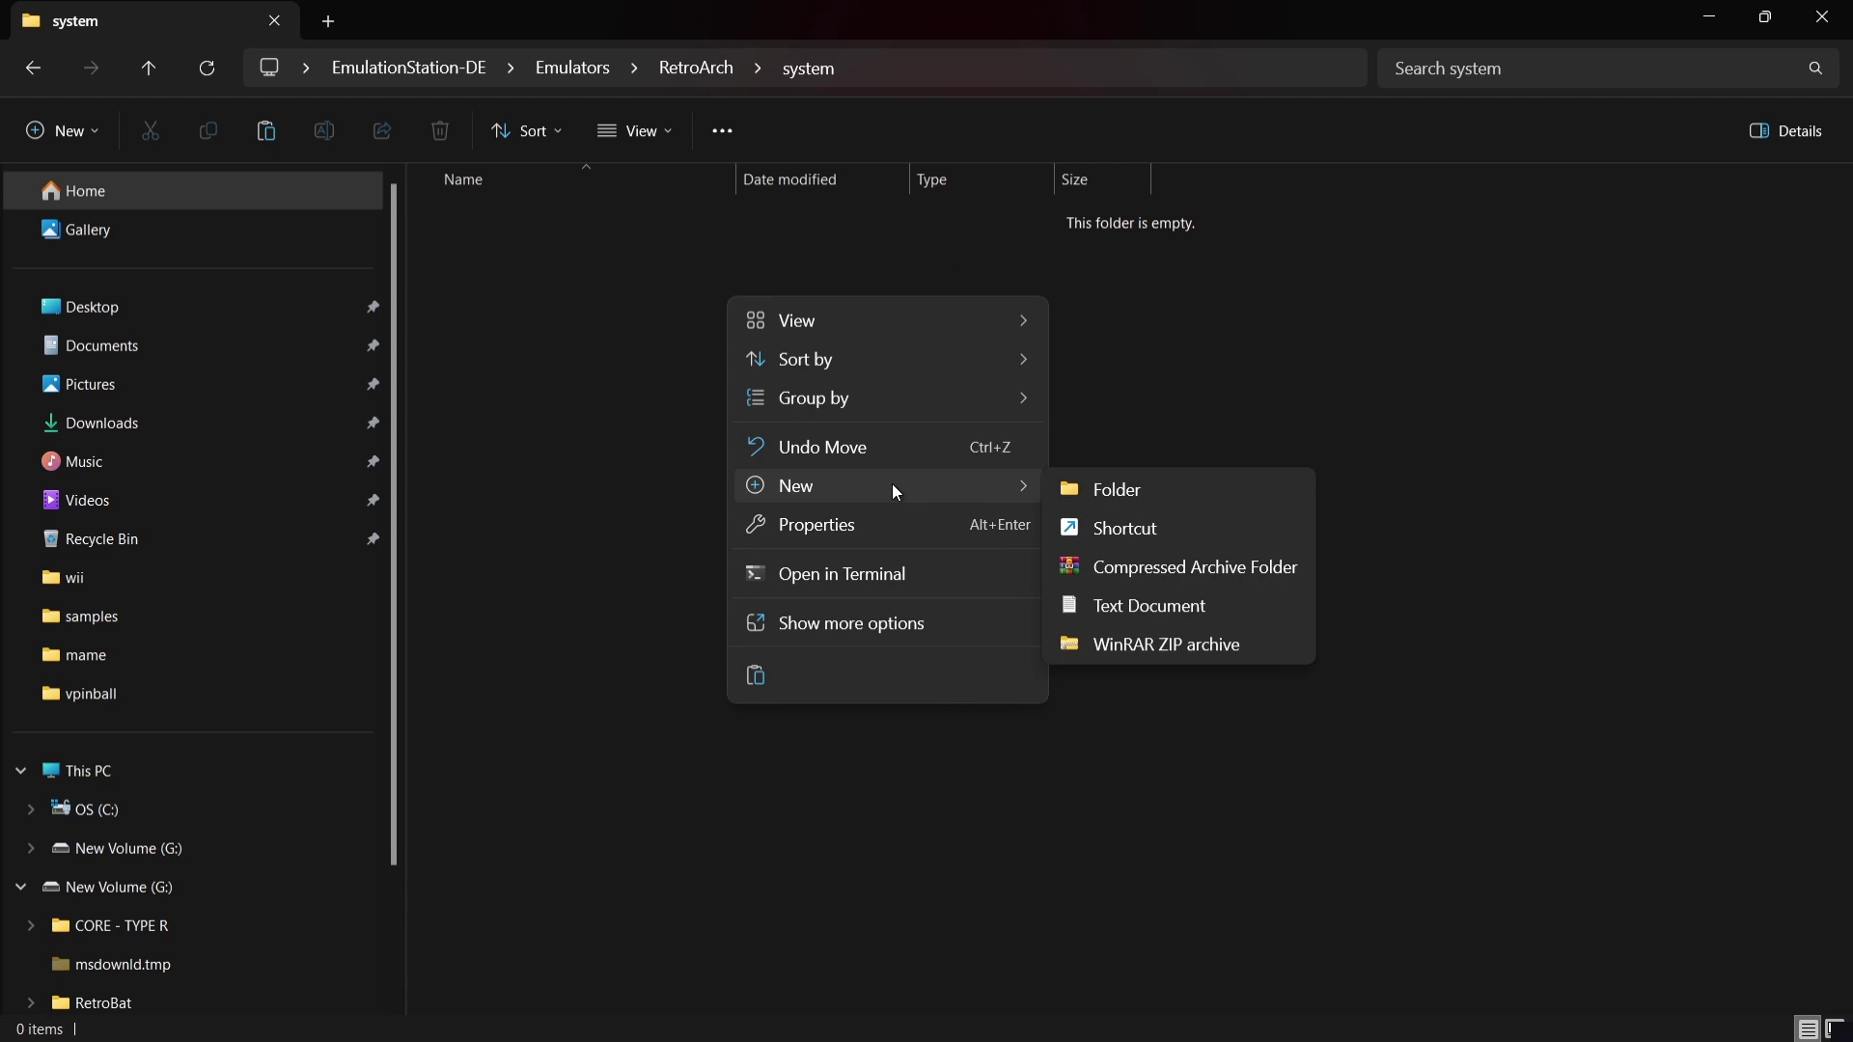
pyautogui.click(1164, 493)
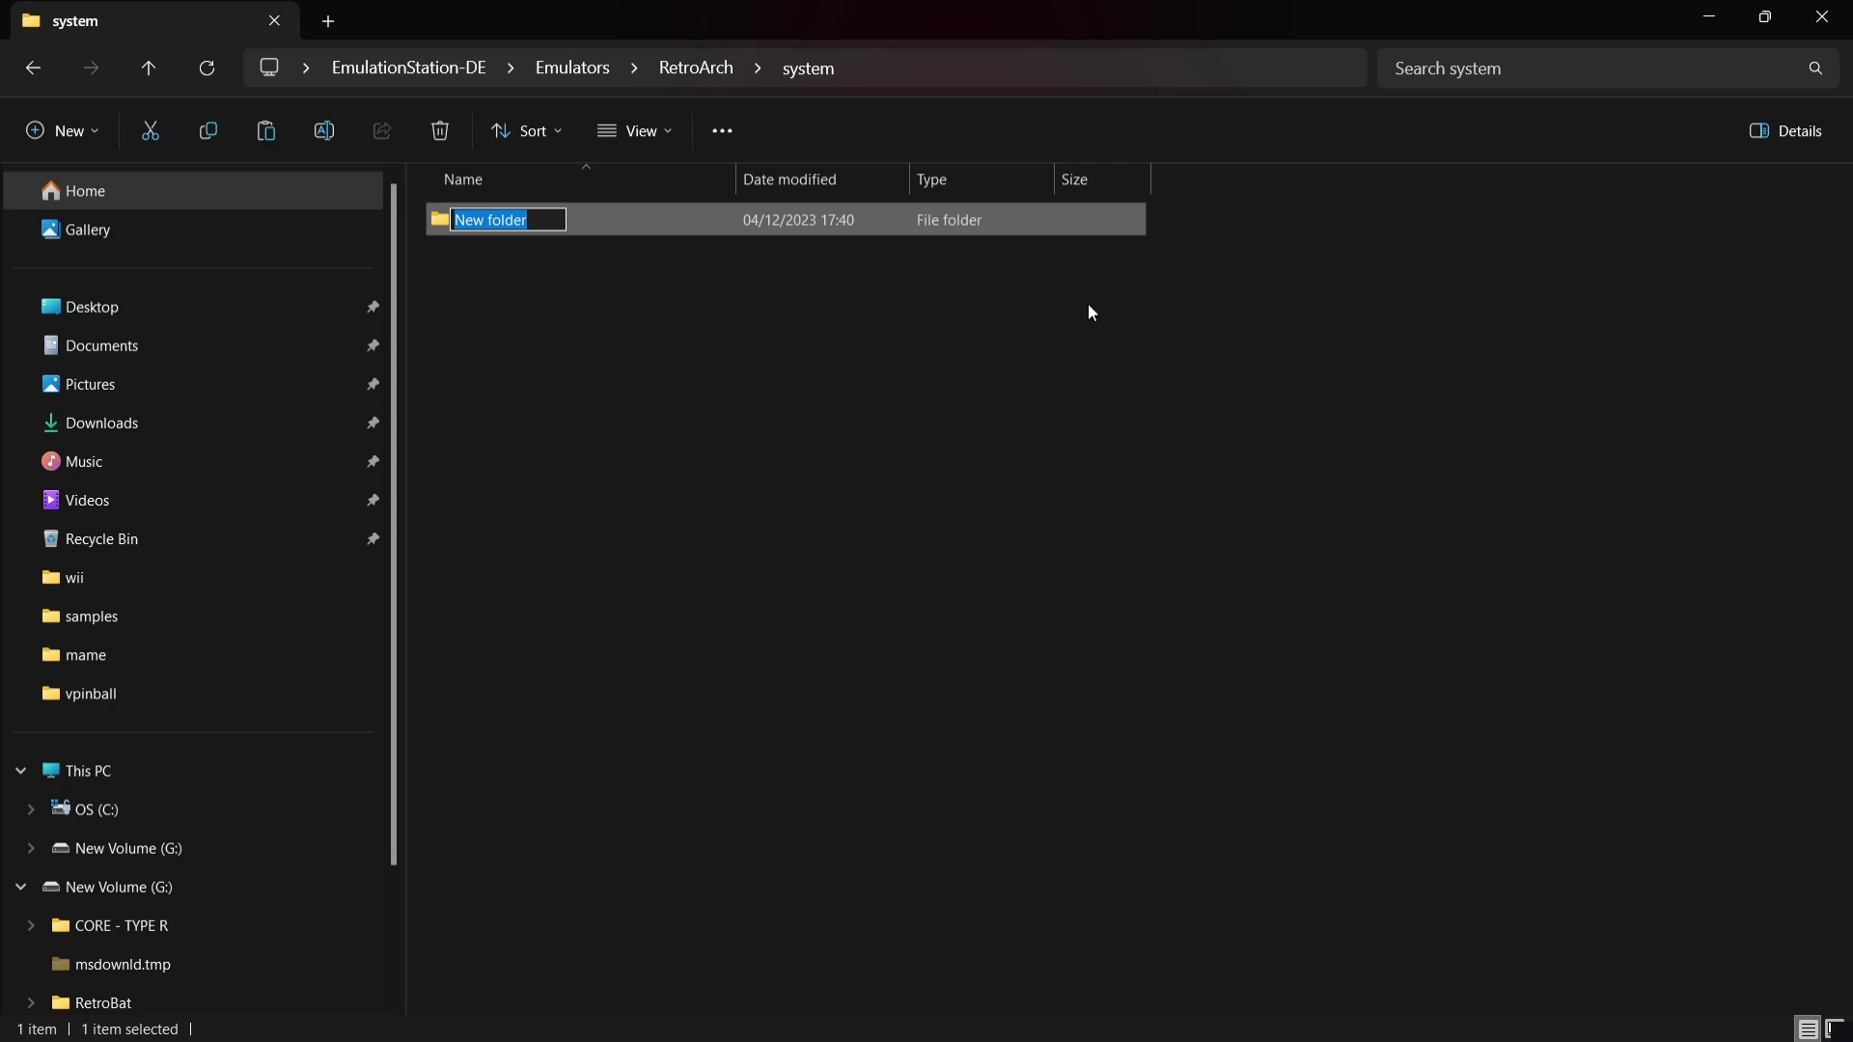
pyautogui.write('pcsx2')
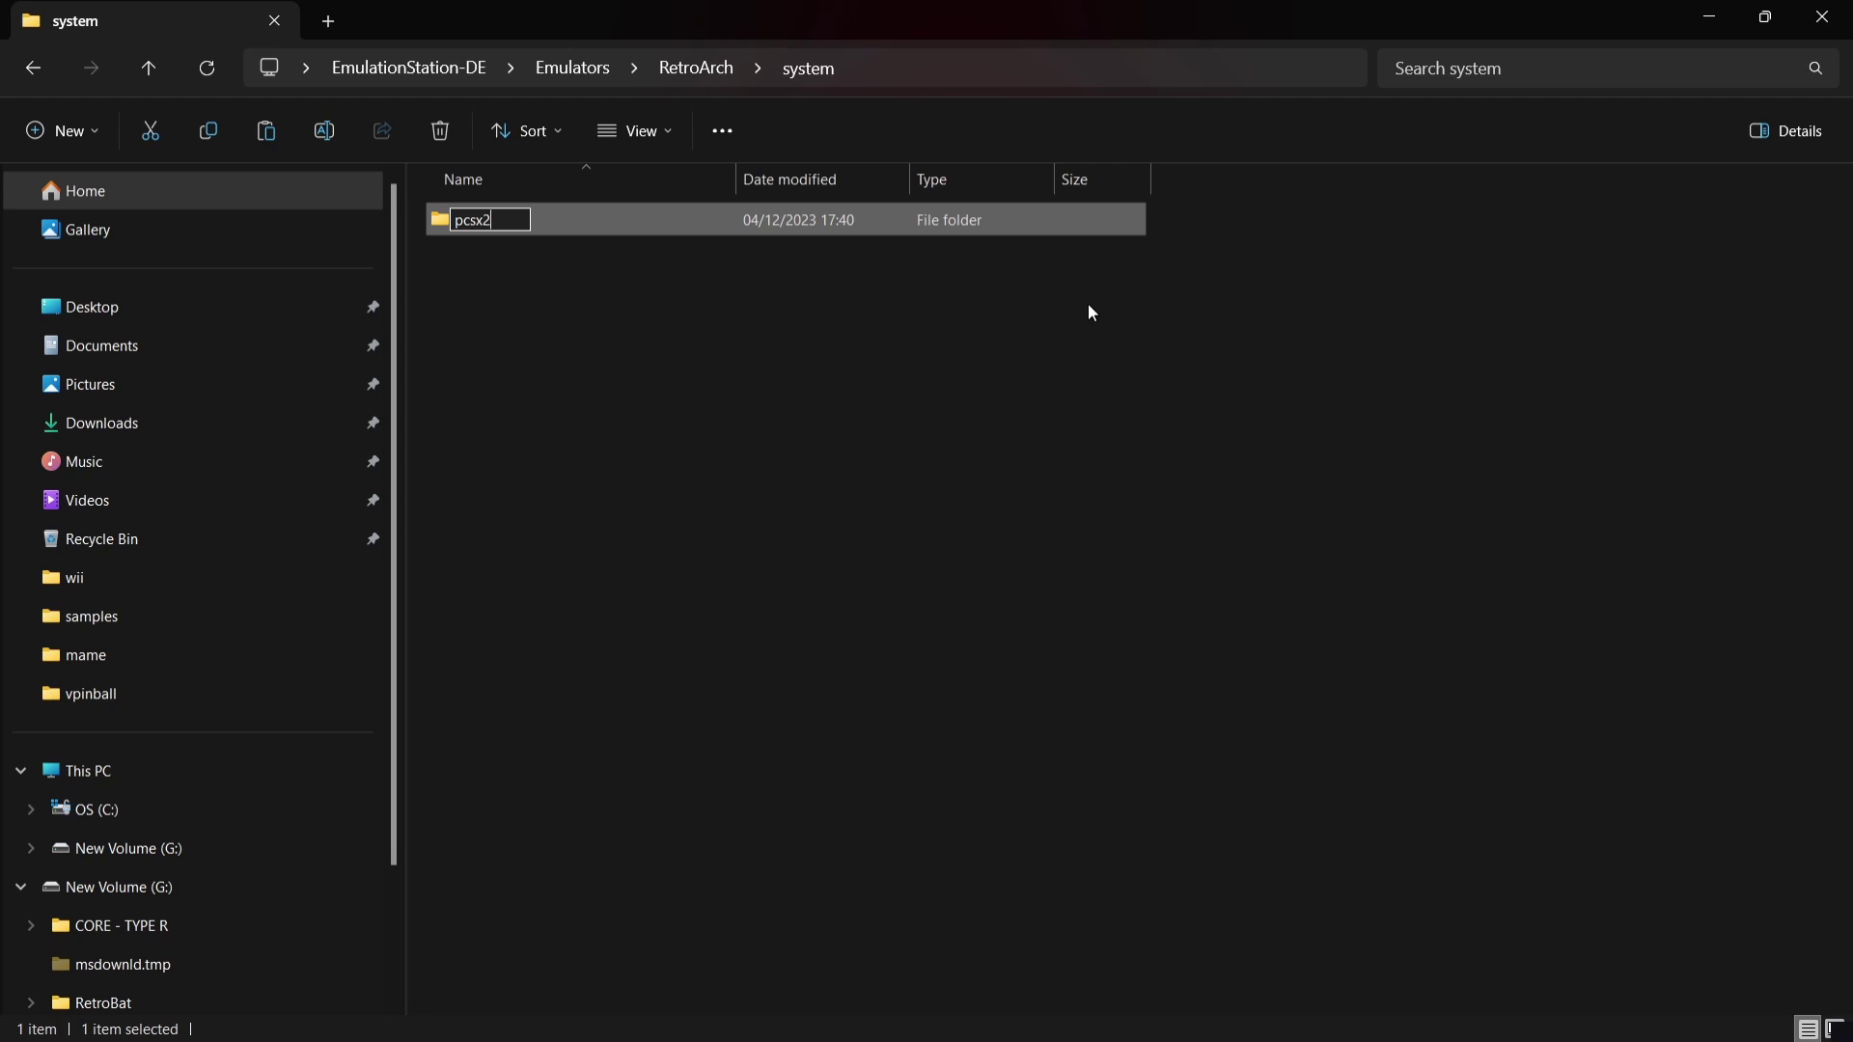
pyautogui.press('Return')
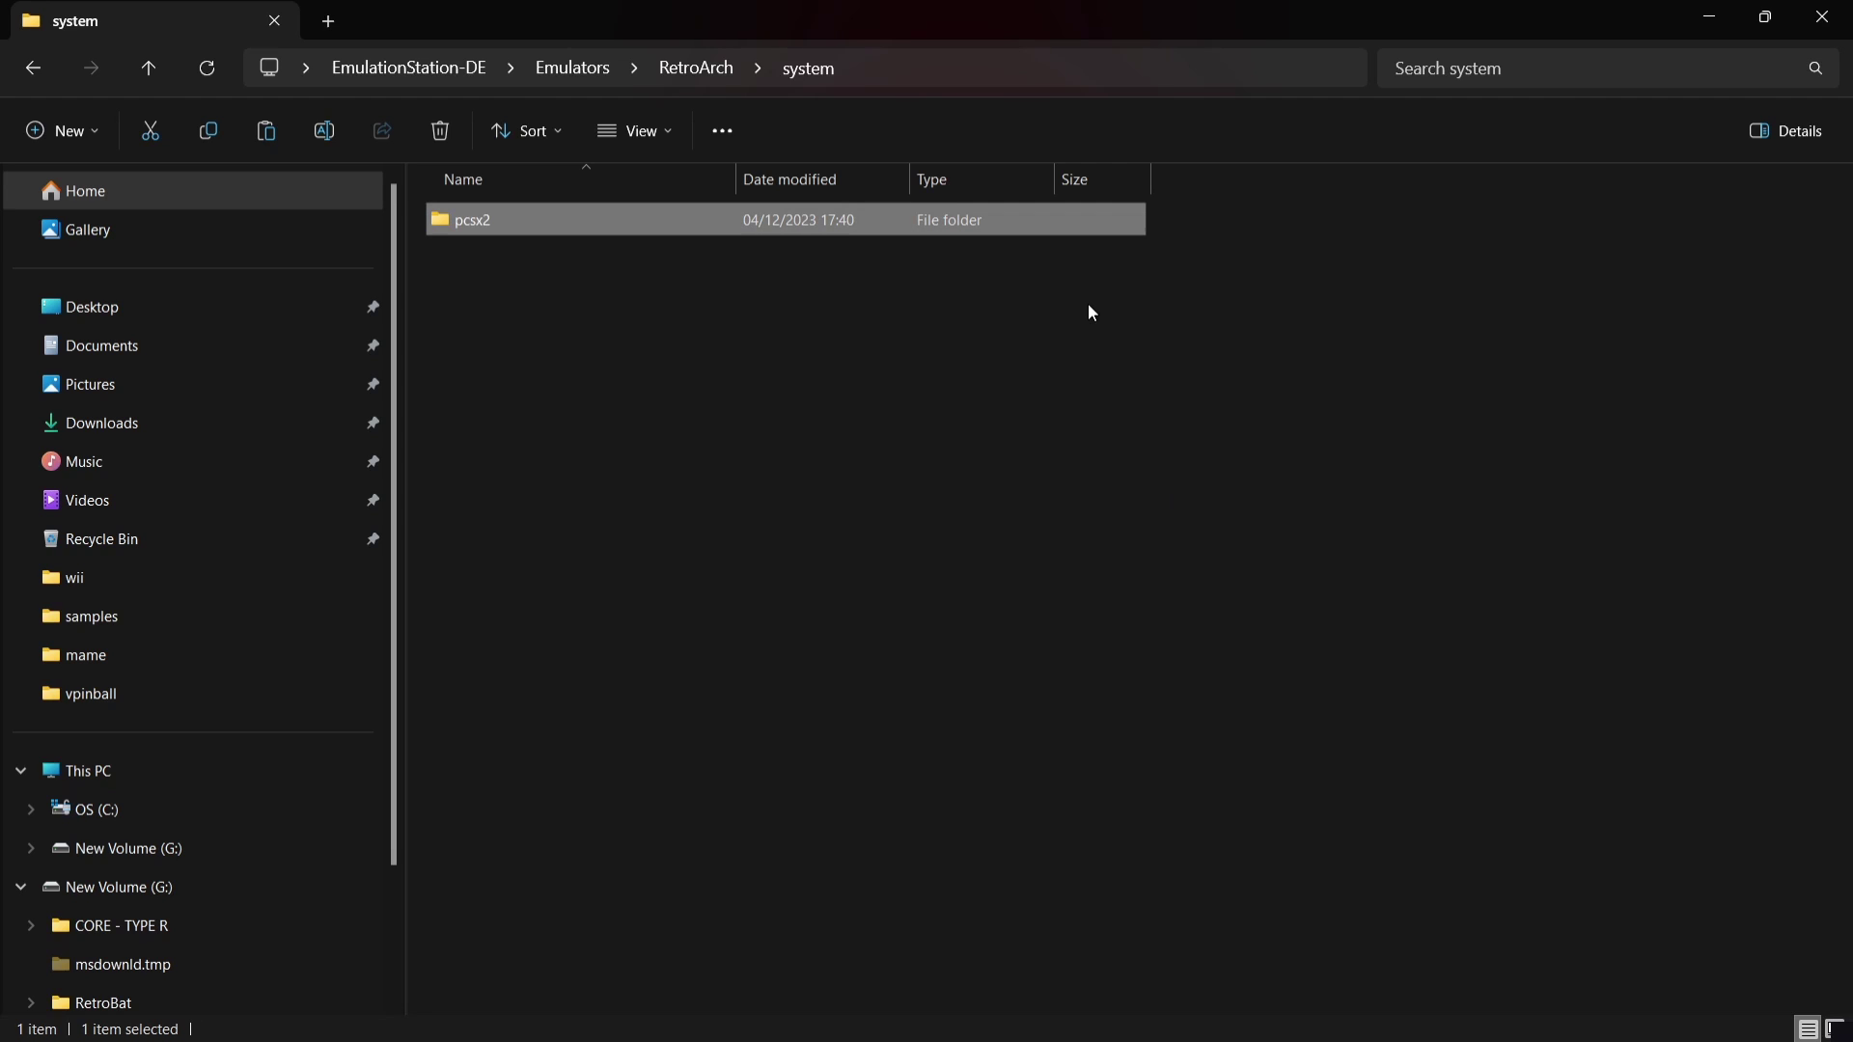
# - Create a bios folder inside system\pcsx2
pyautogui.doubleClick(521, 229)
pyautogui.rightClick(699, 331)
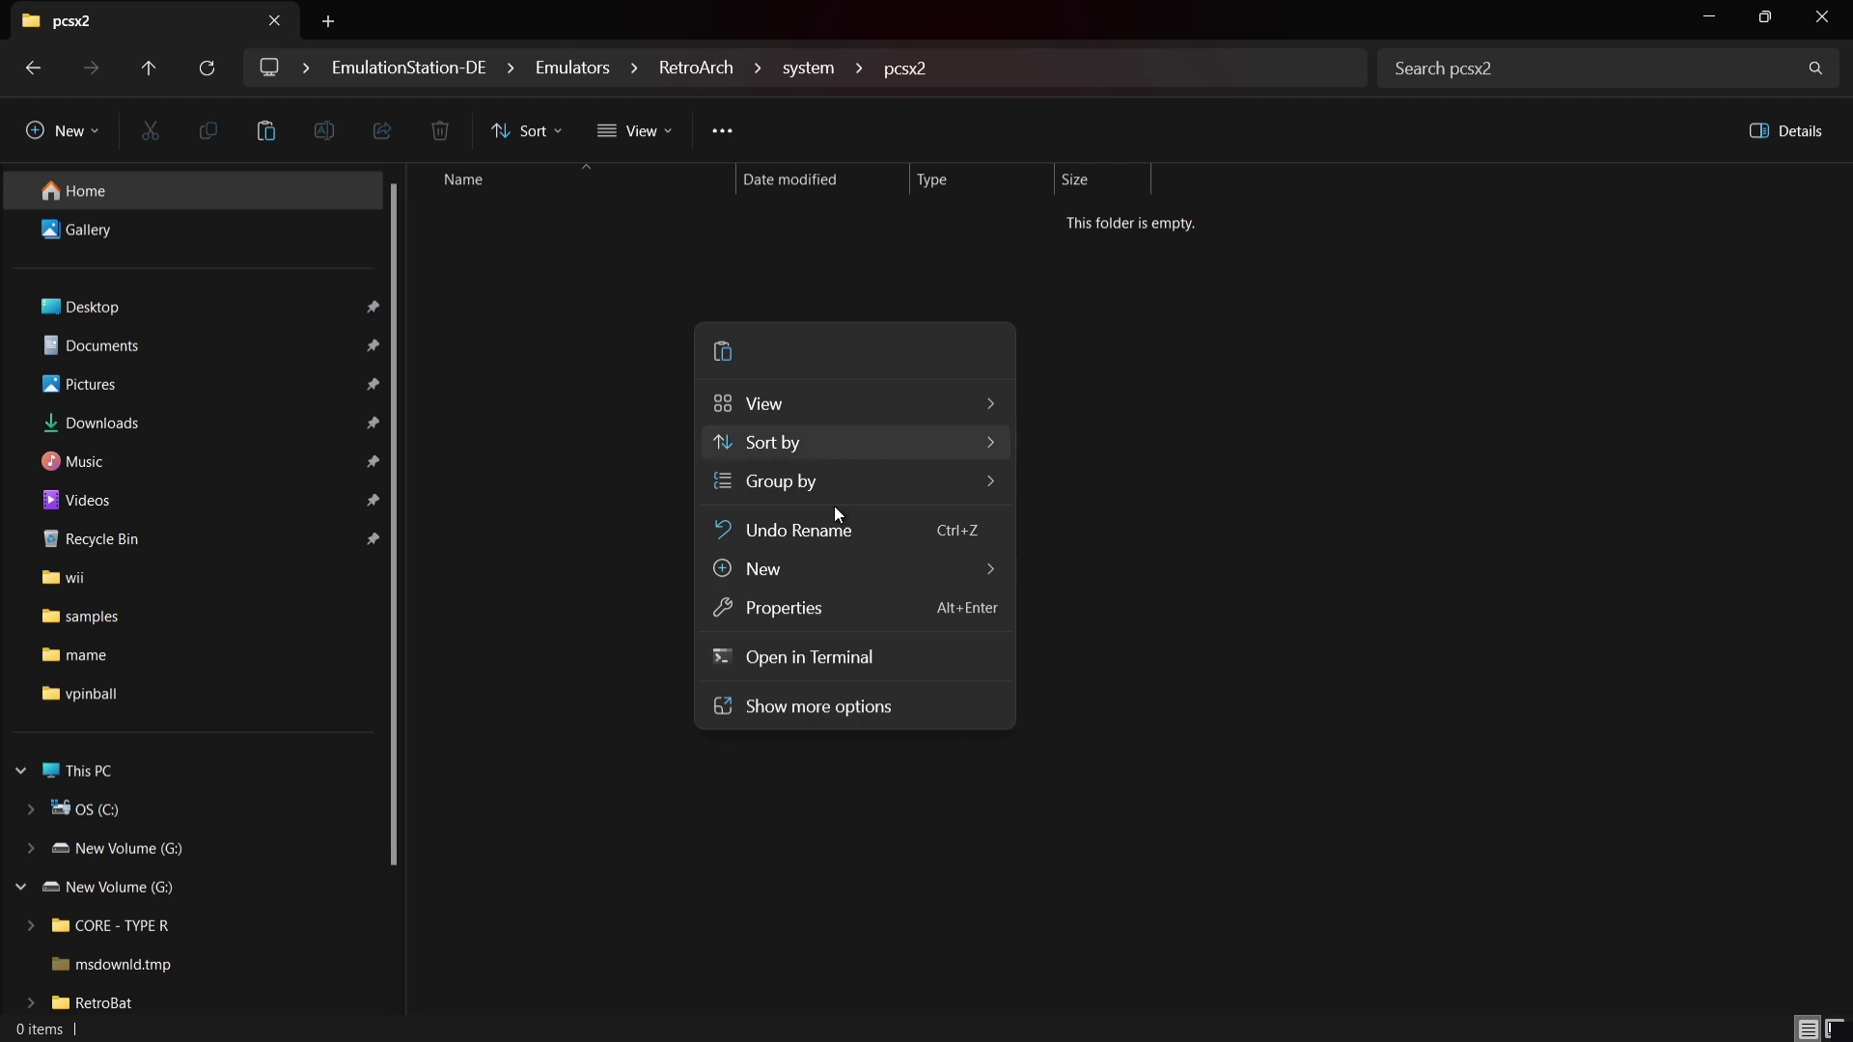
pyautogui.moveTo(845, 585)
pyautogui.click(1114, 579)
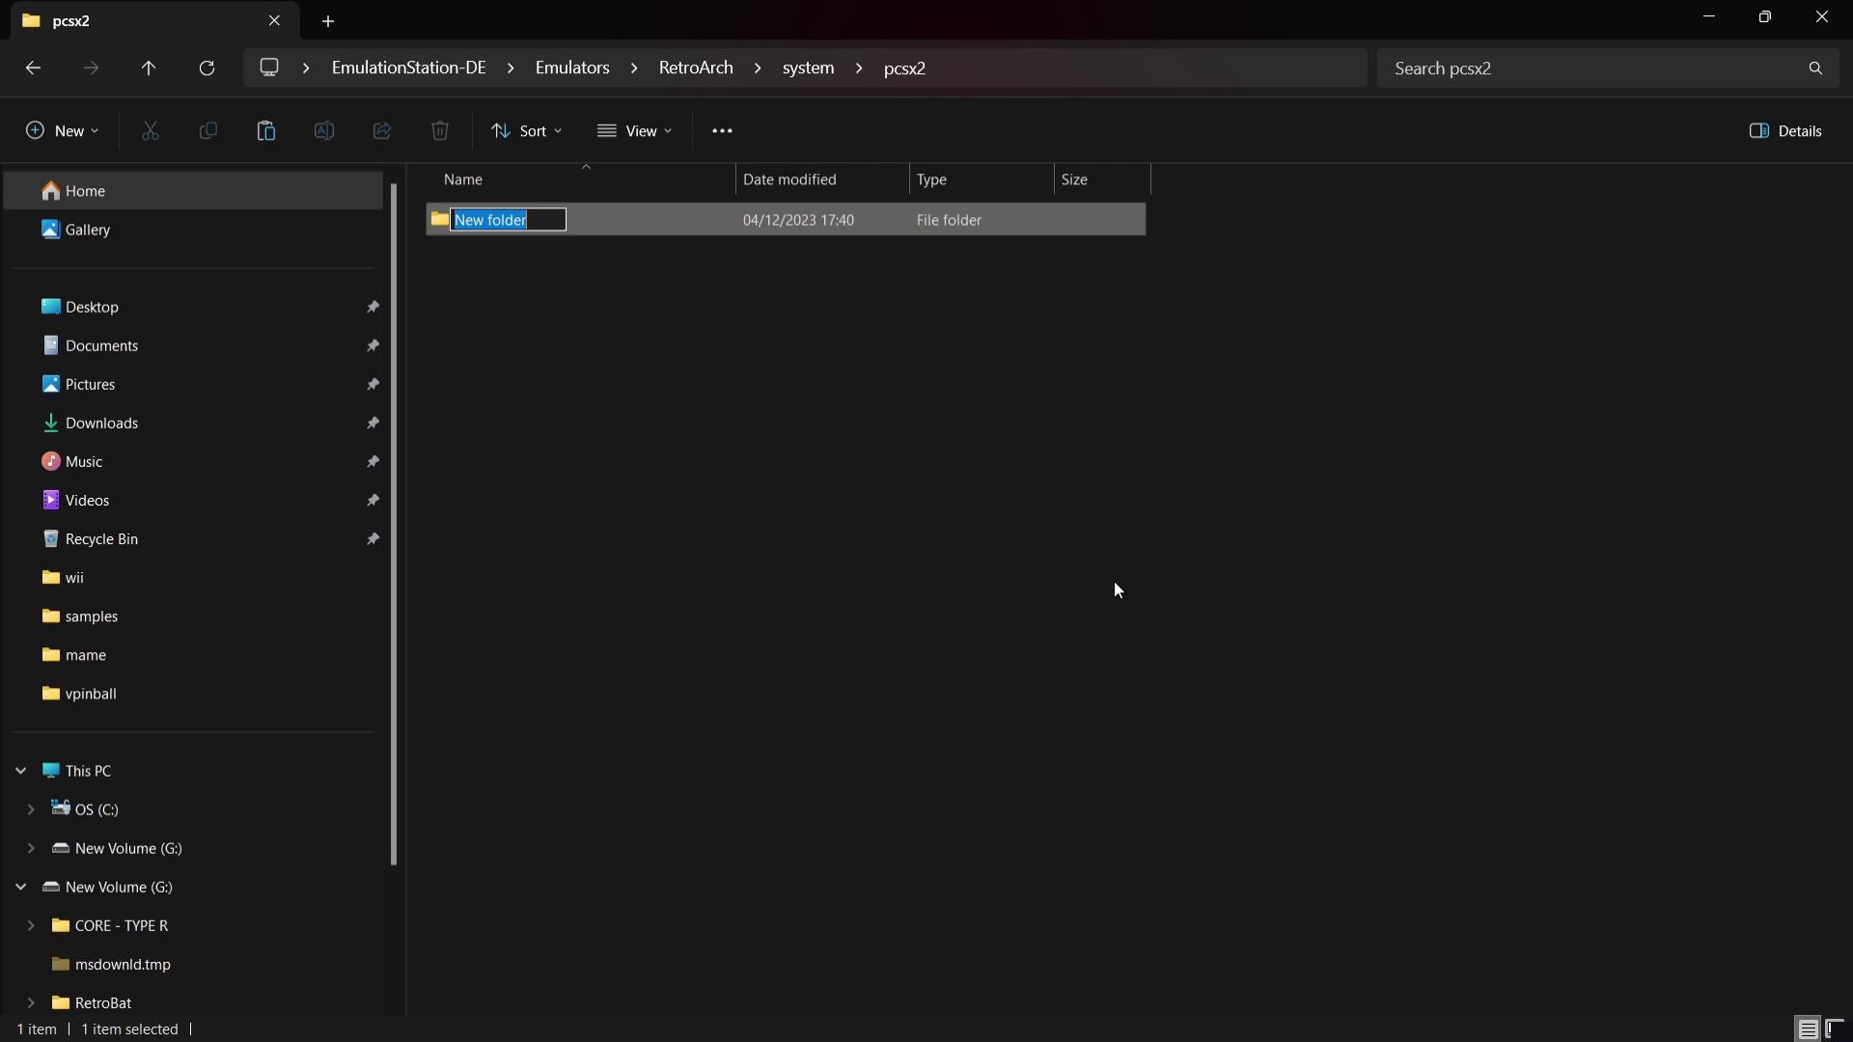
pyautogui.write('bios')
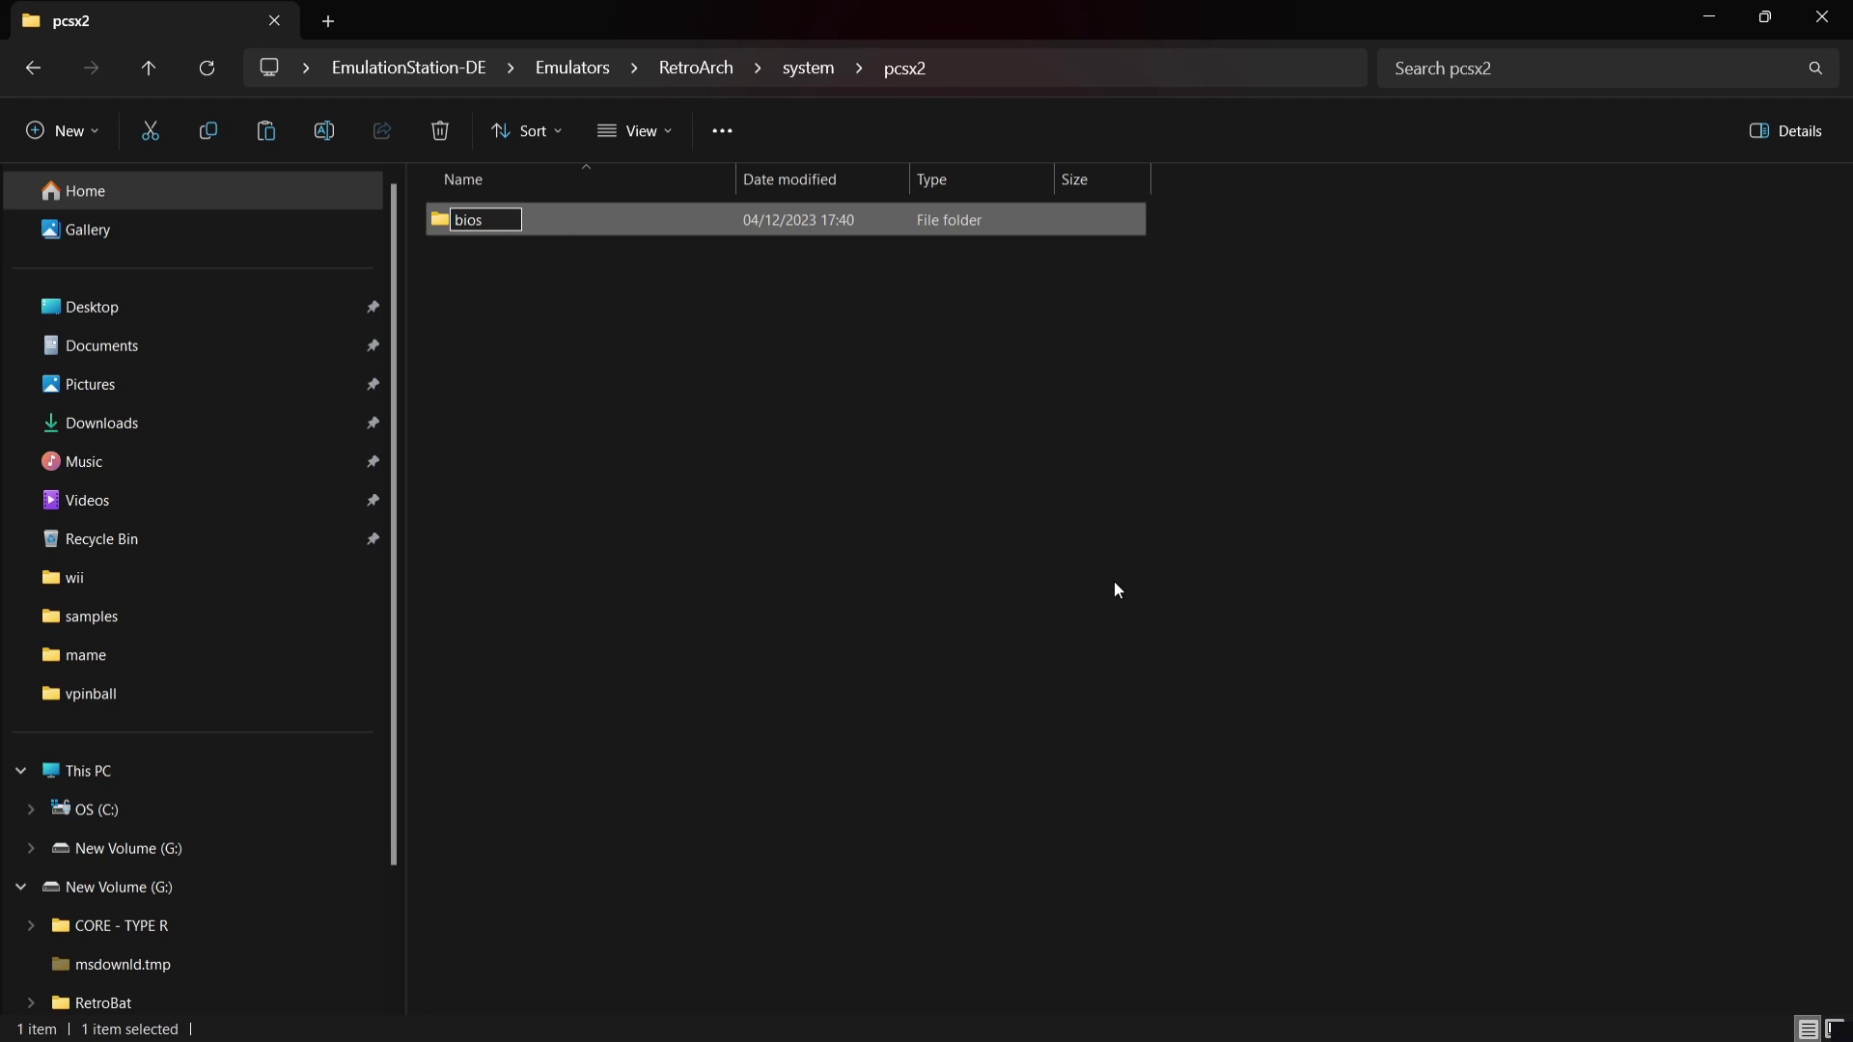
pyautogui.press('Return')
pyautogui.doubleClick(523, 218)
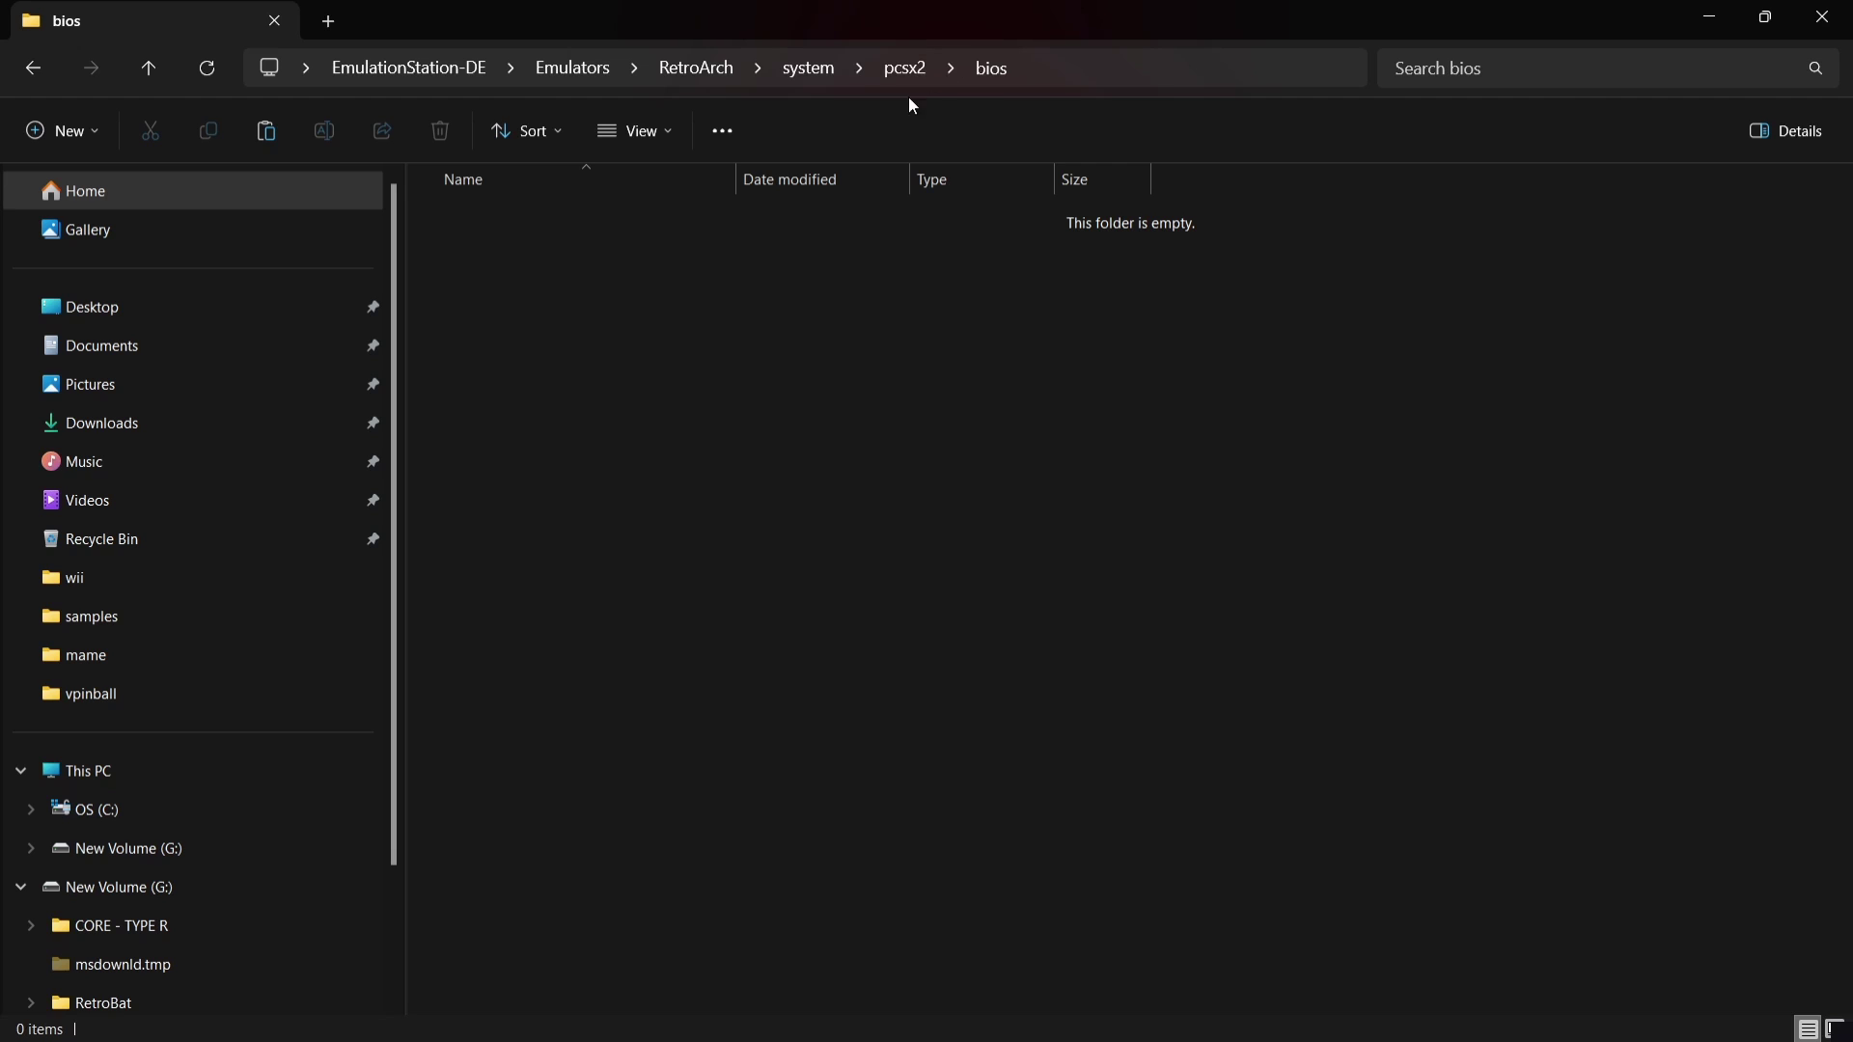
# - Restore the Explorer window and return to the RetroArch folder, scrolling down to retroarch.exe
pyautogui.doubleClick(907, 8)
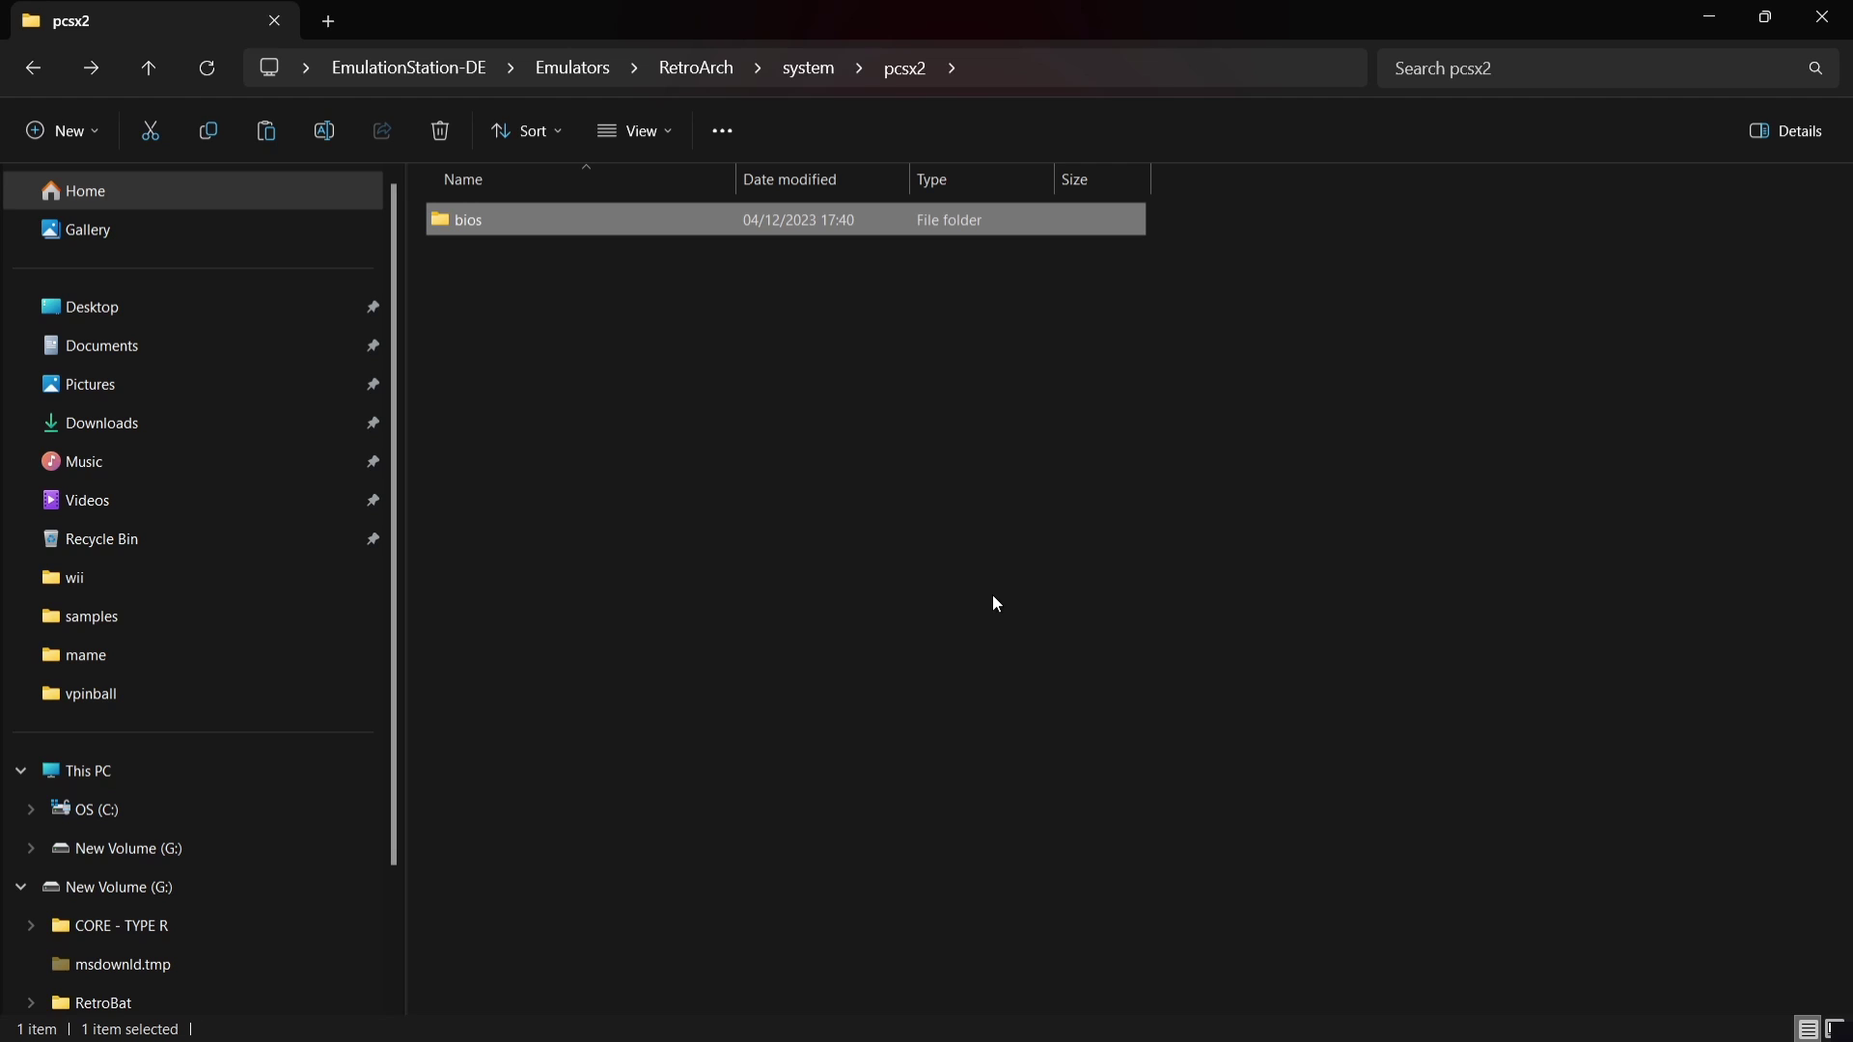
pyautogui.click(36, 72)
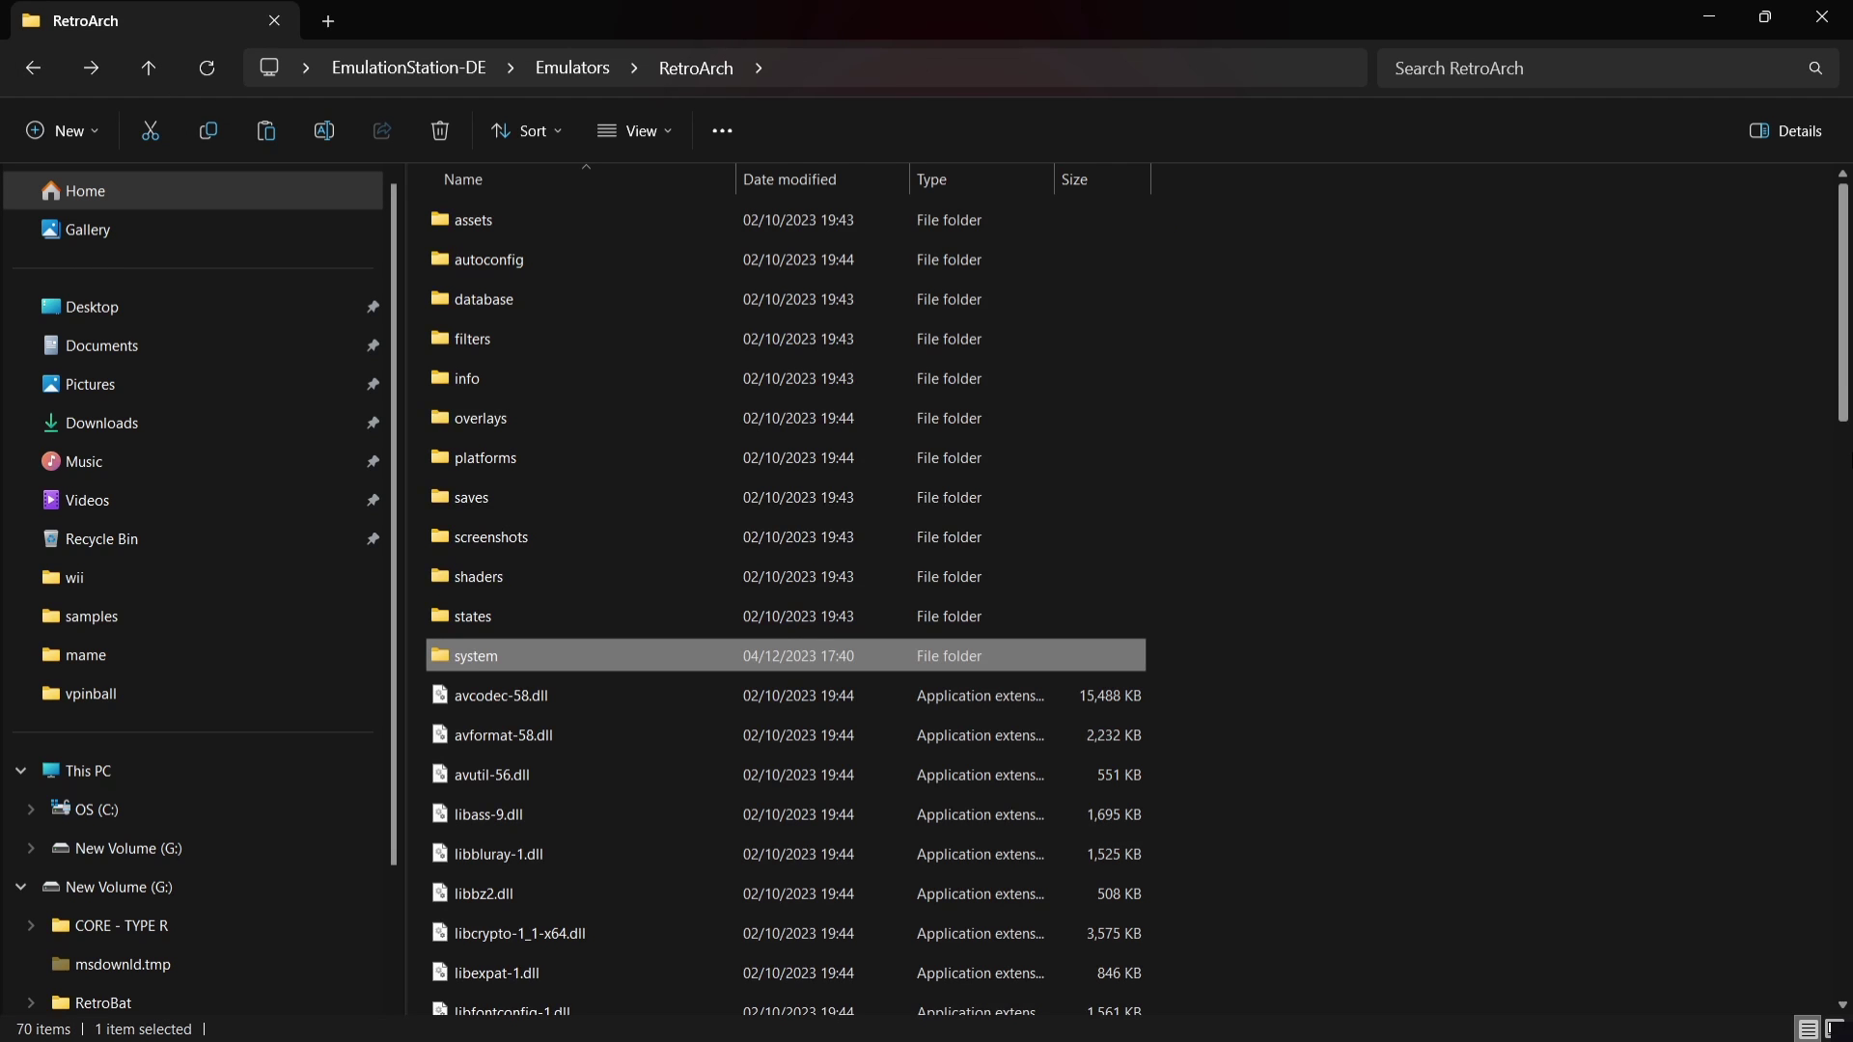
pyautogui.moveTo(1841, 377); pyautogui.dragTo(1847, 962)
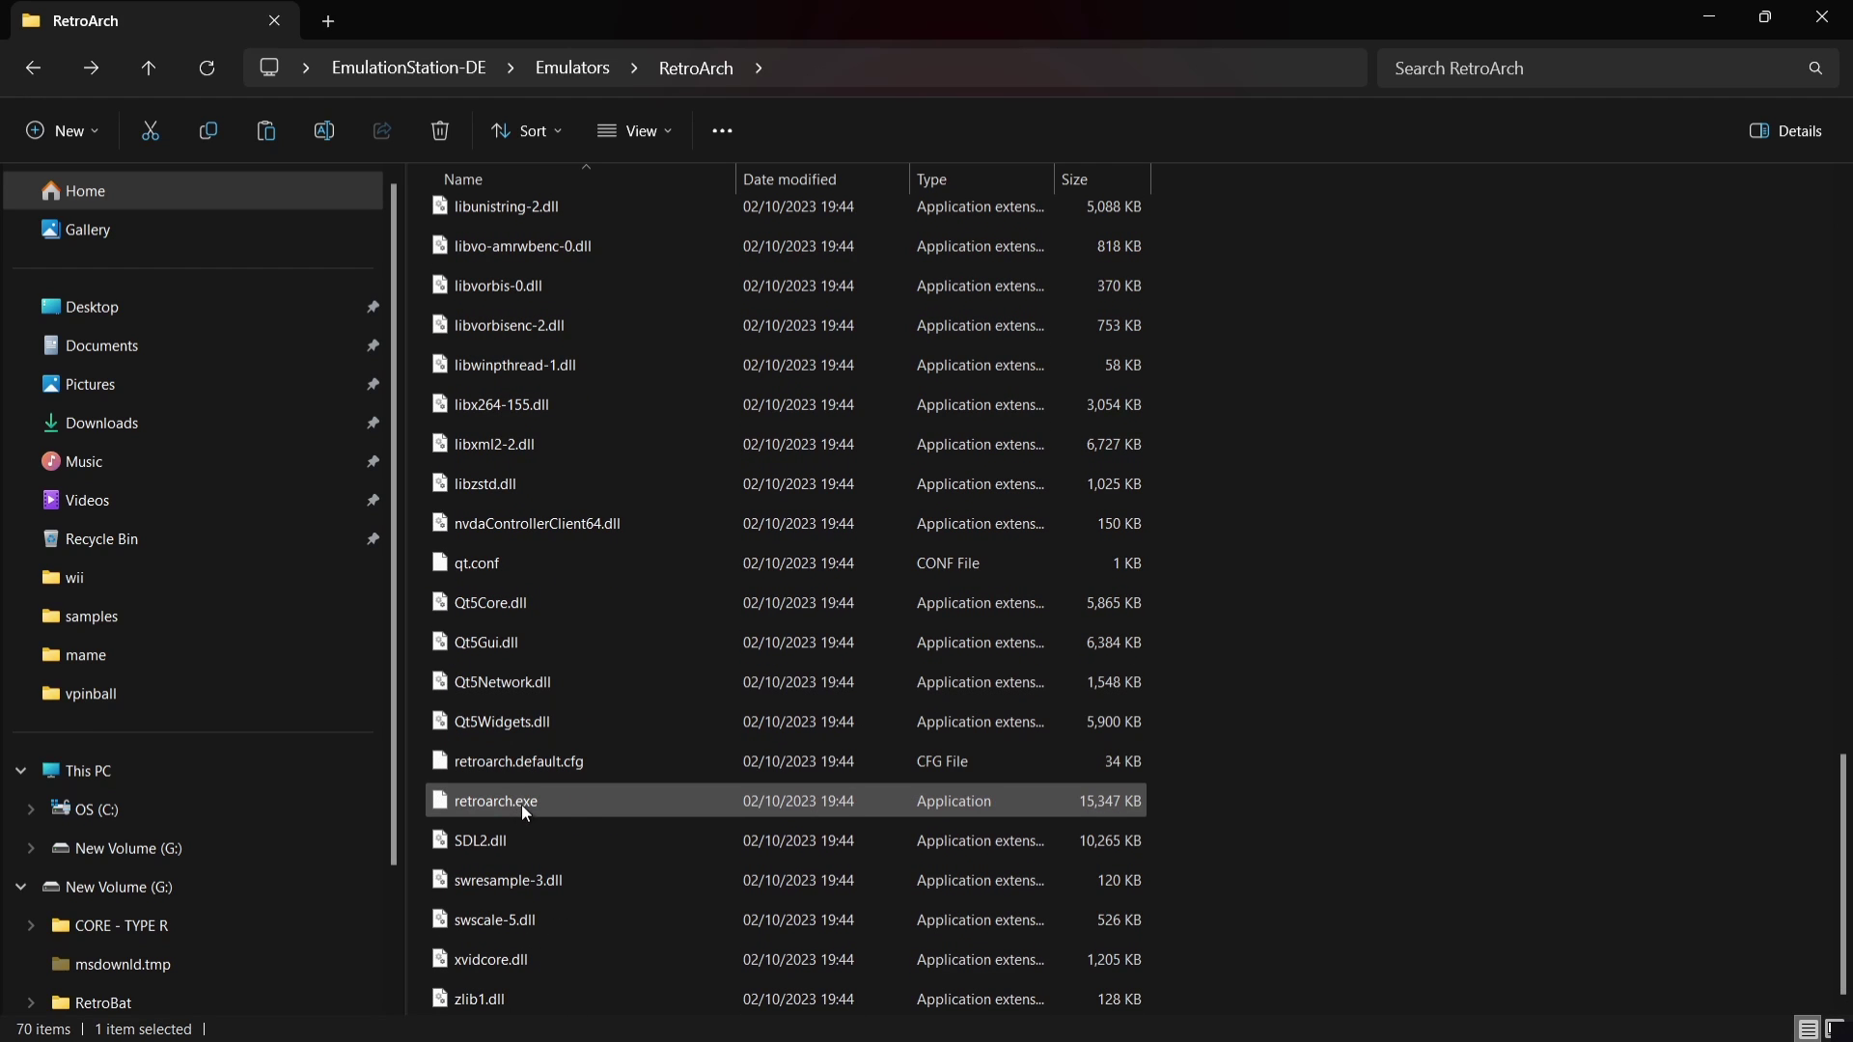
# - Launch retroarch.exe and switch Settings > Video > Fullscreen Mode > Start in Fullscreen Mode to ON
pyautogui.doubleClick(583, 803)
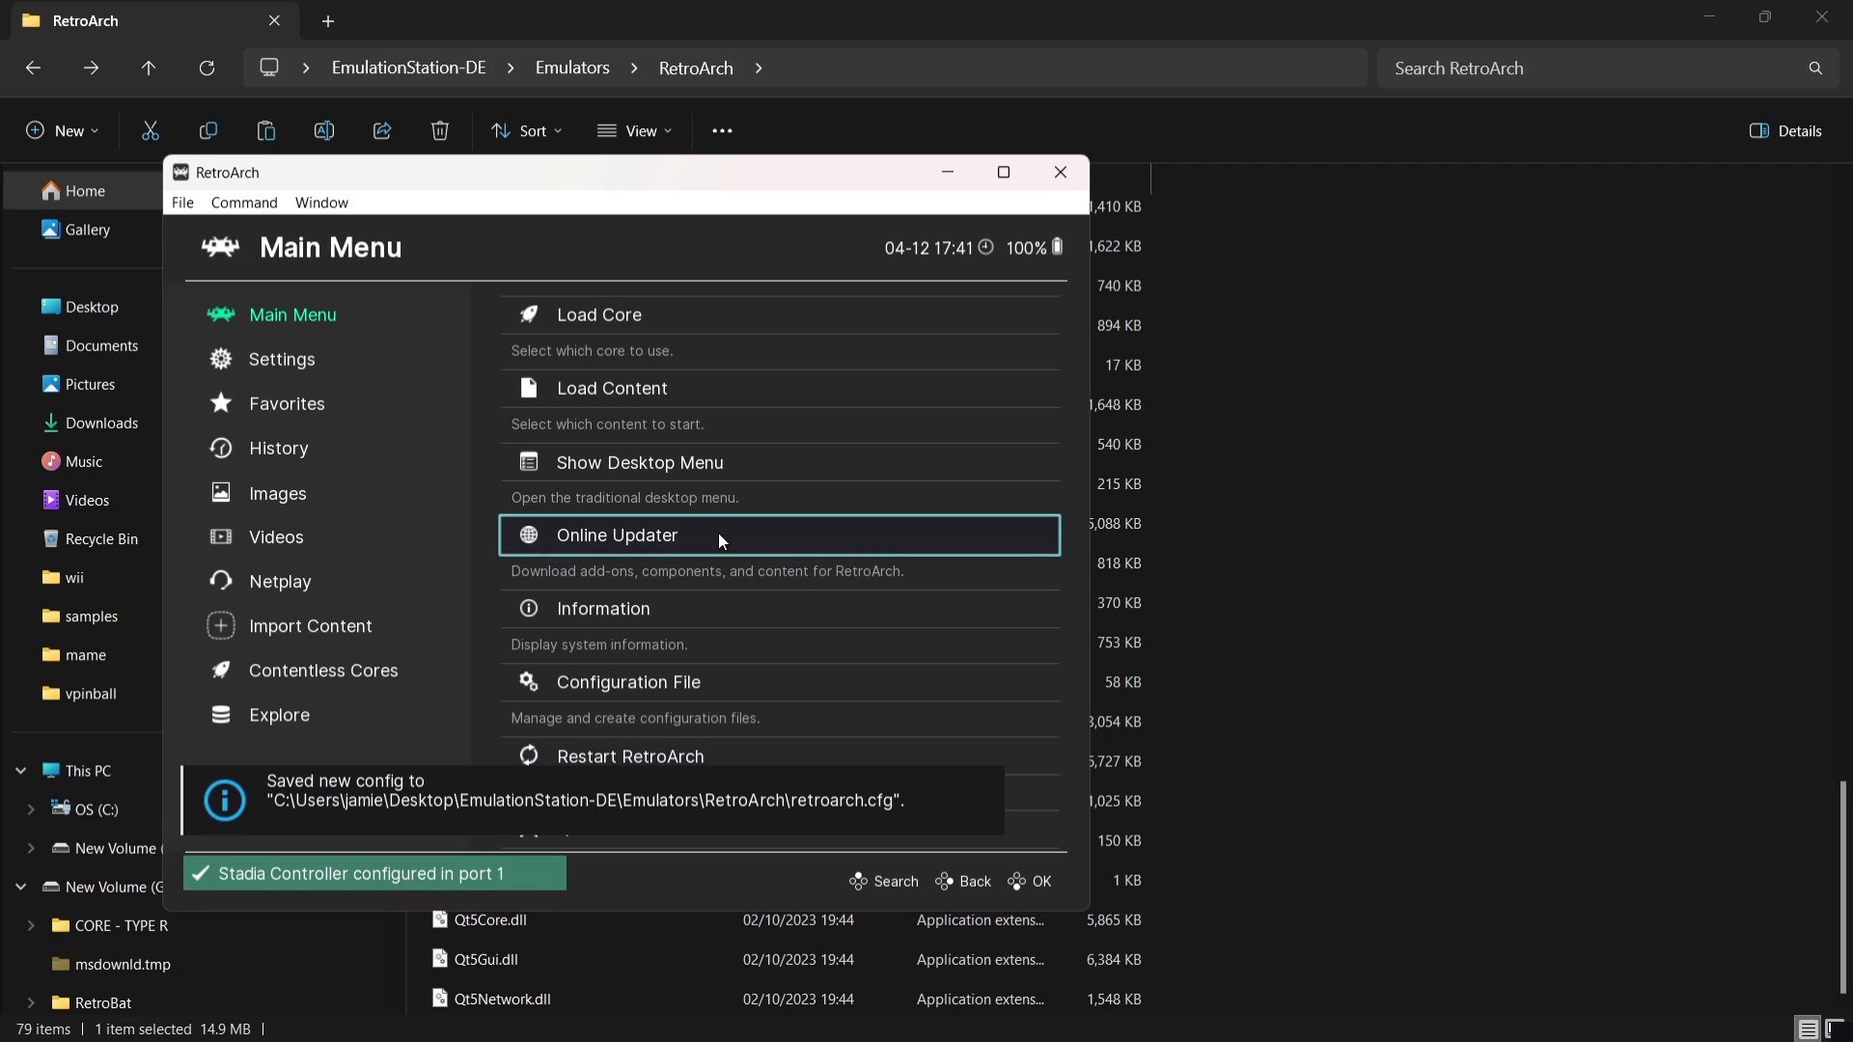
pyautogui.doubleClick(796, 166)
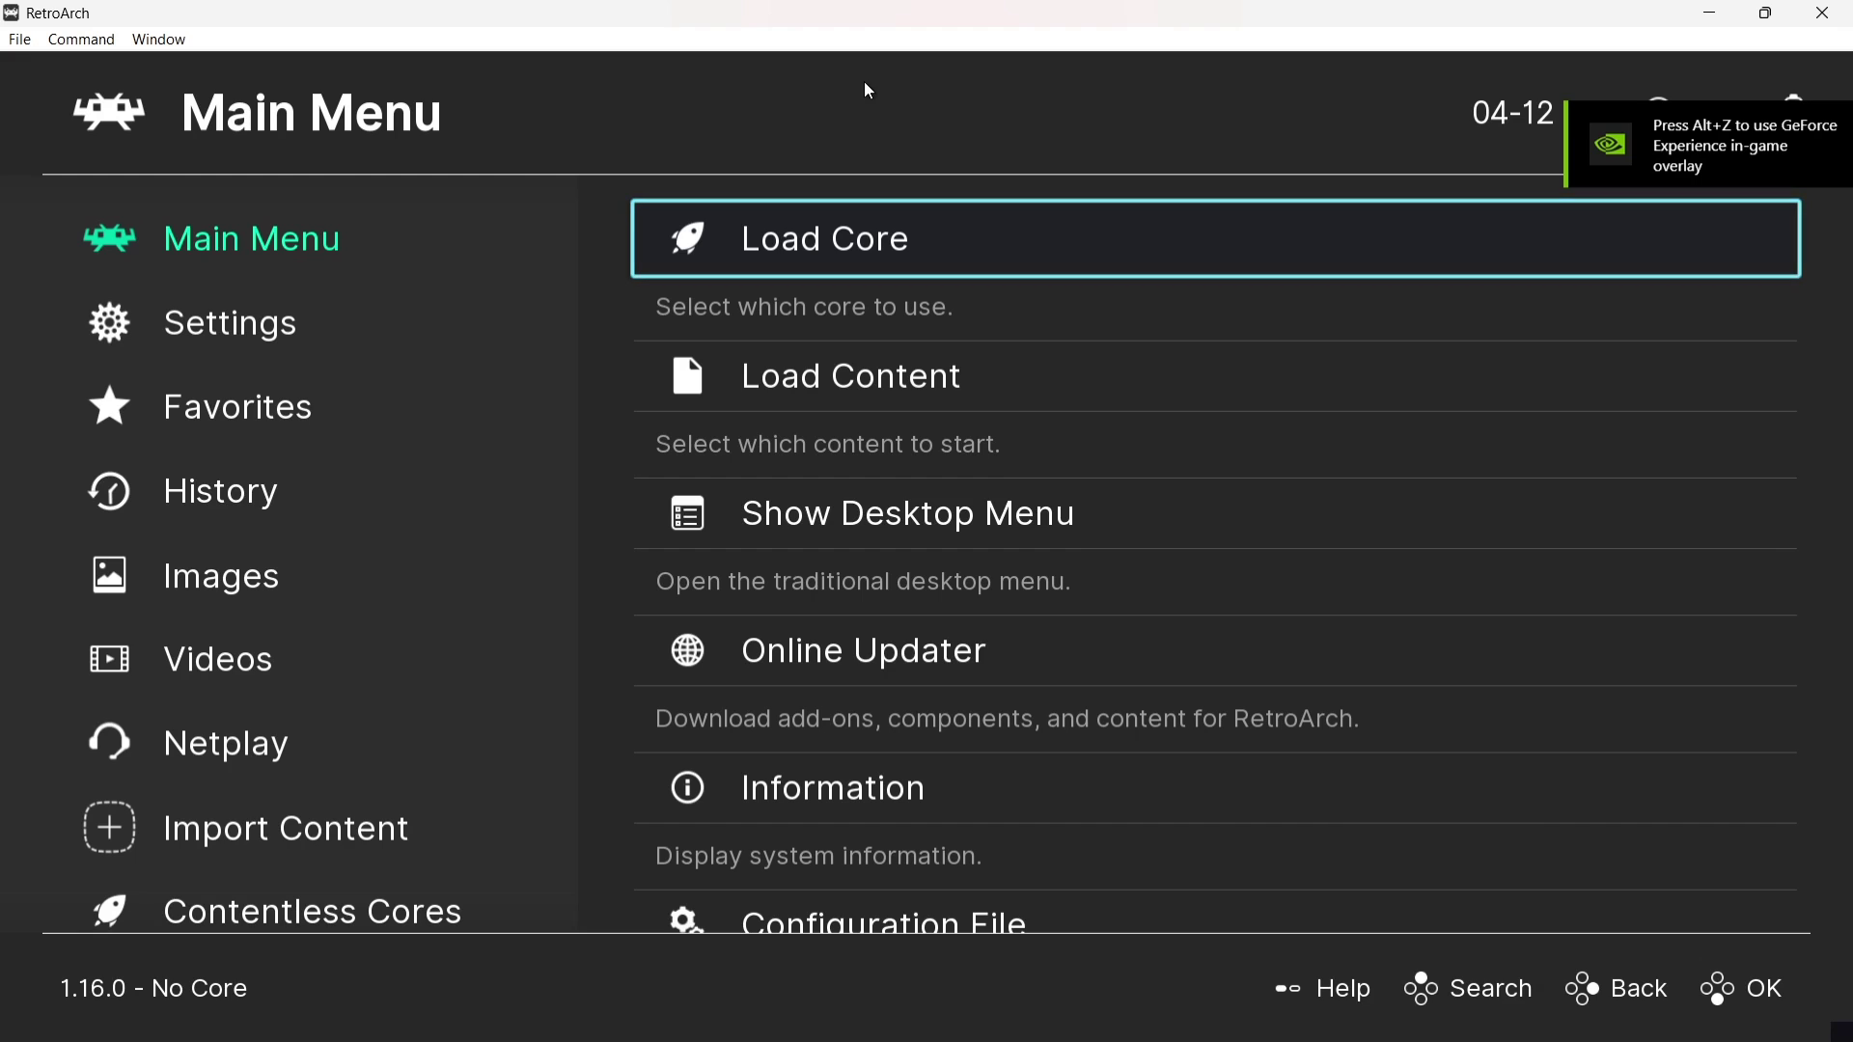
pyautogui.click(253, 337)
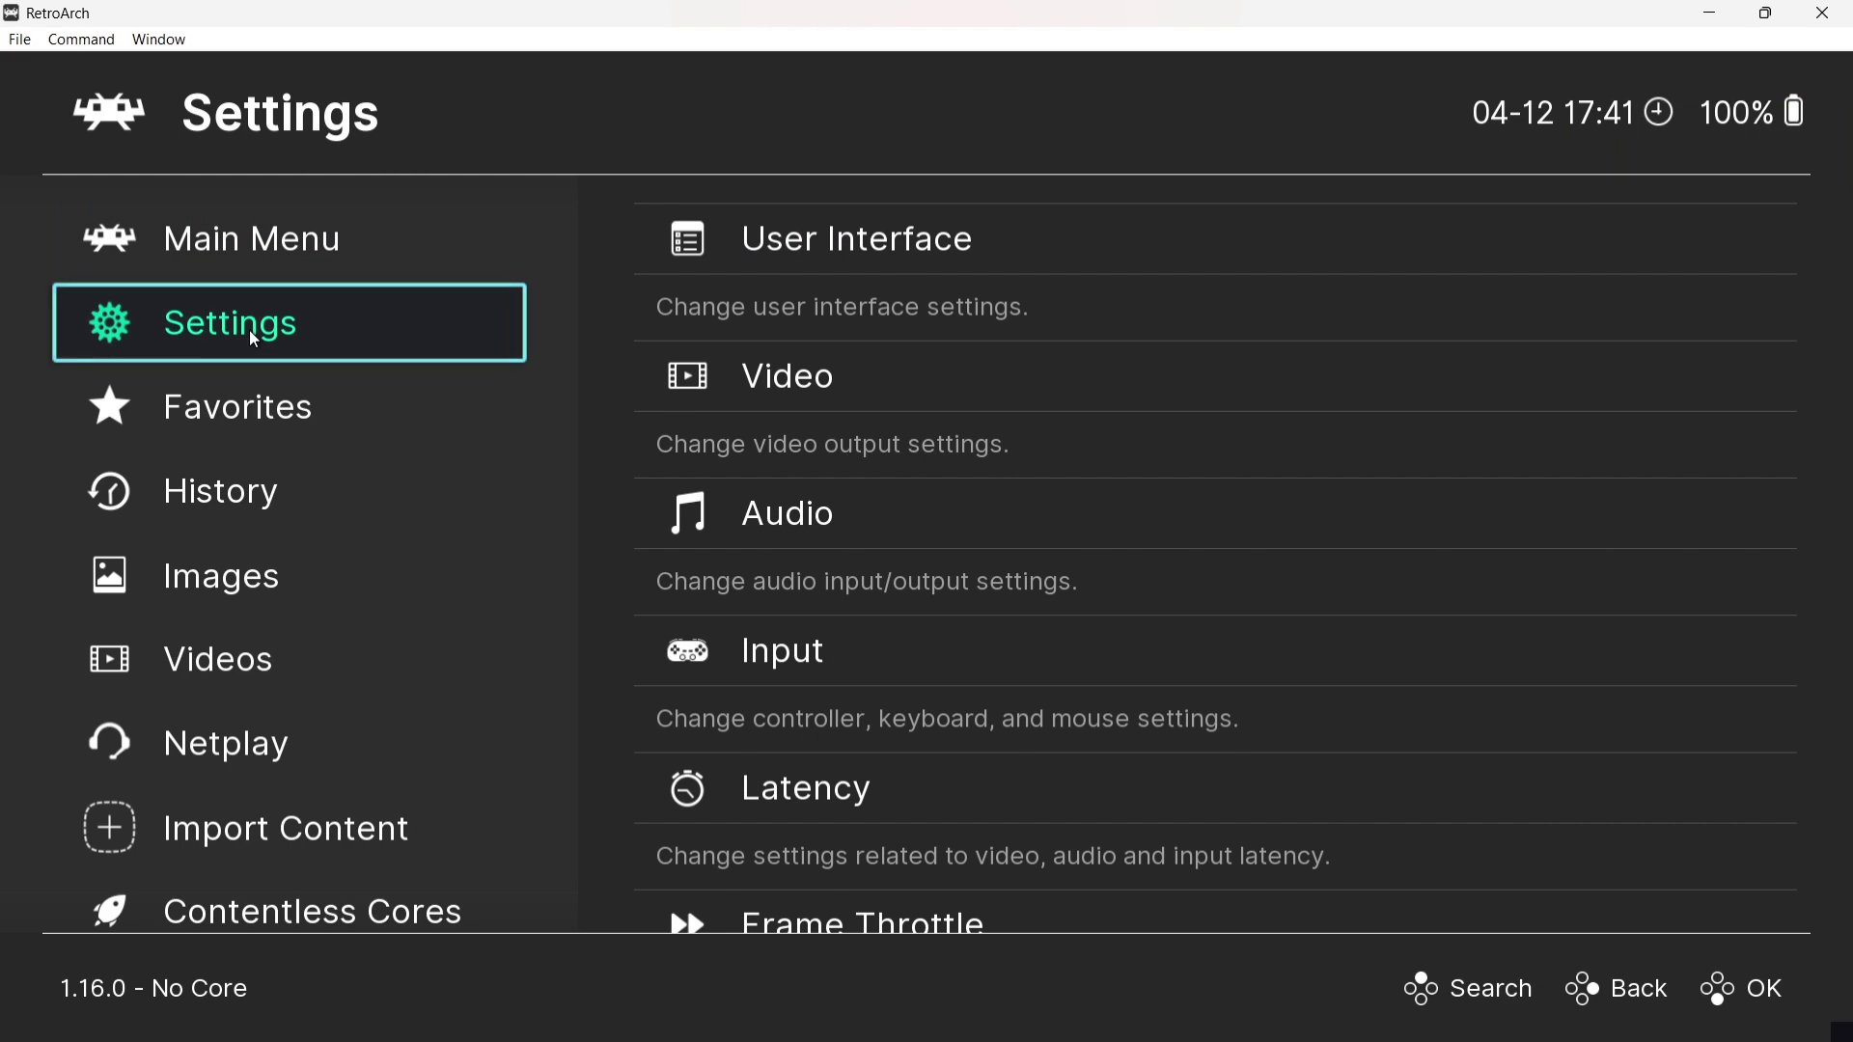
pyautogui.click(747, 378)
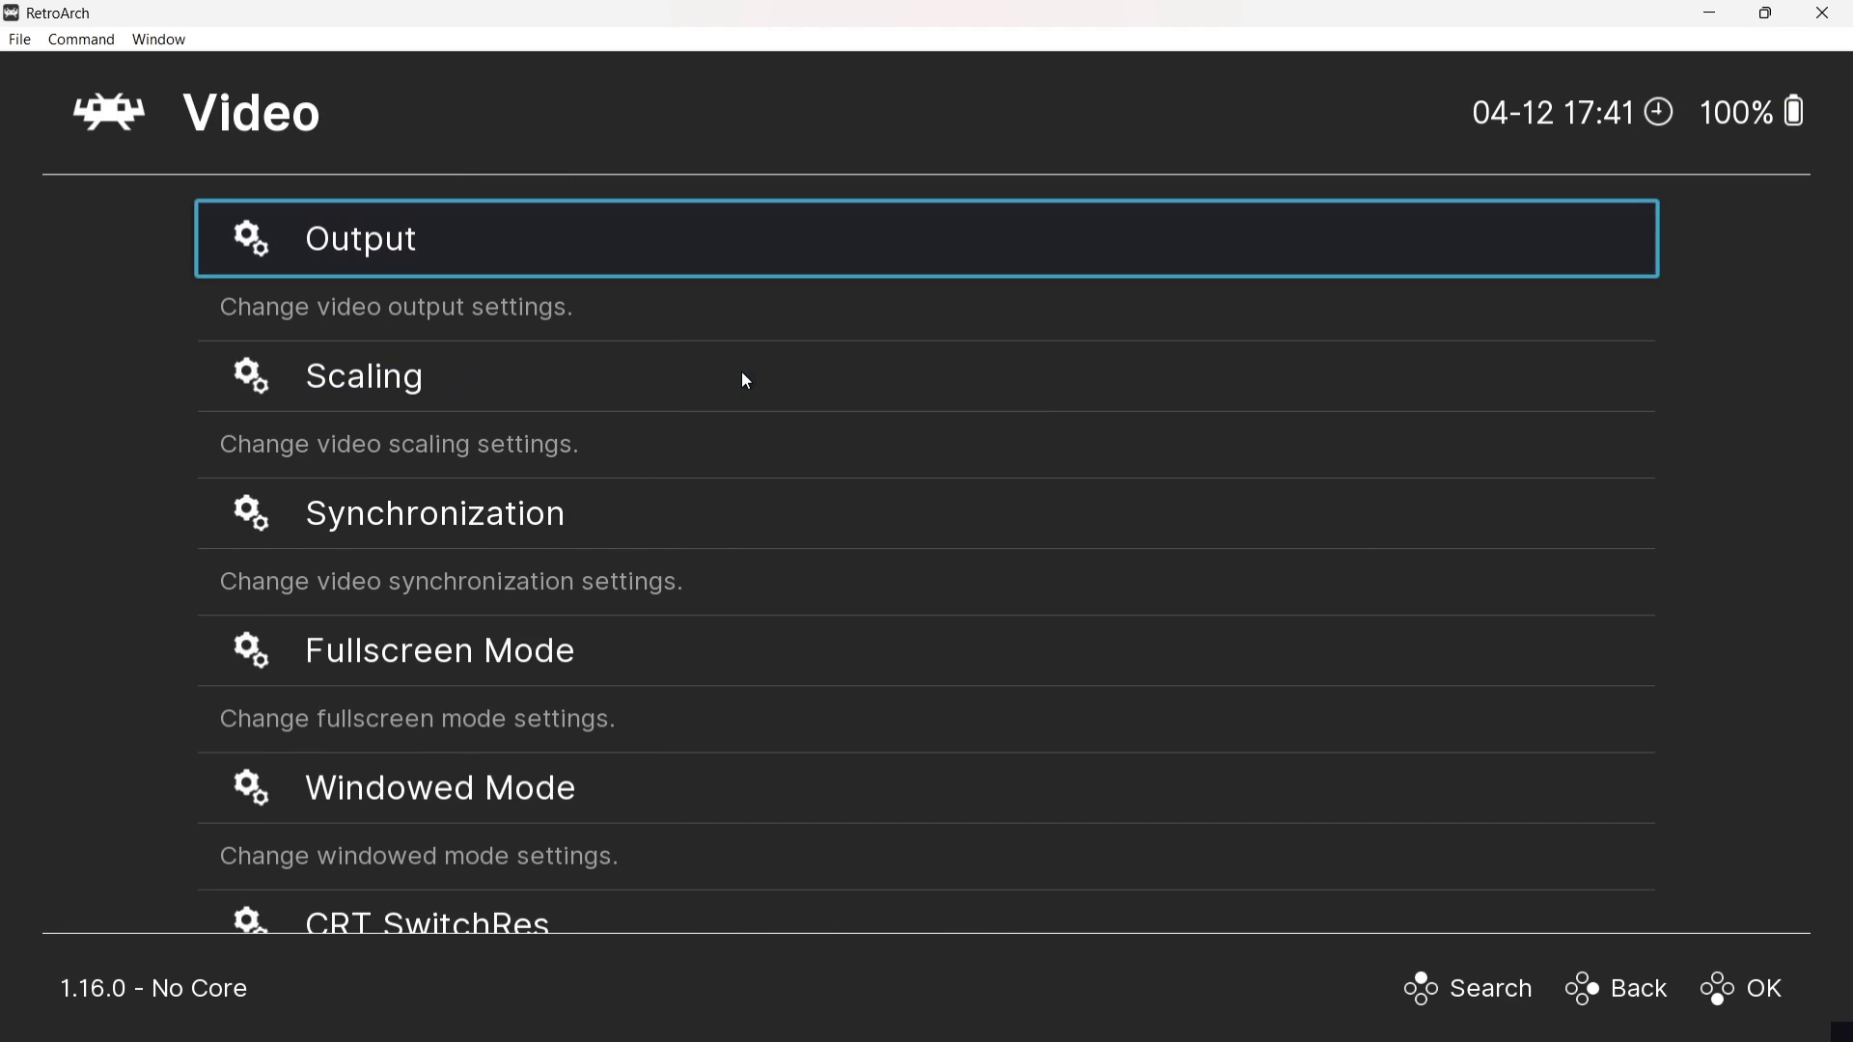
pyautogui.click(485, 664)
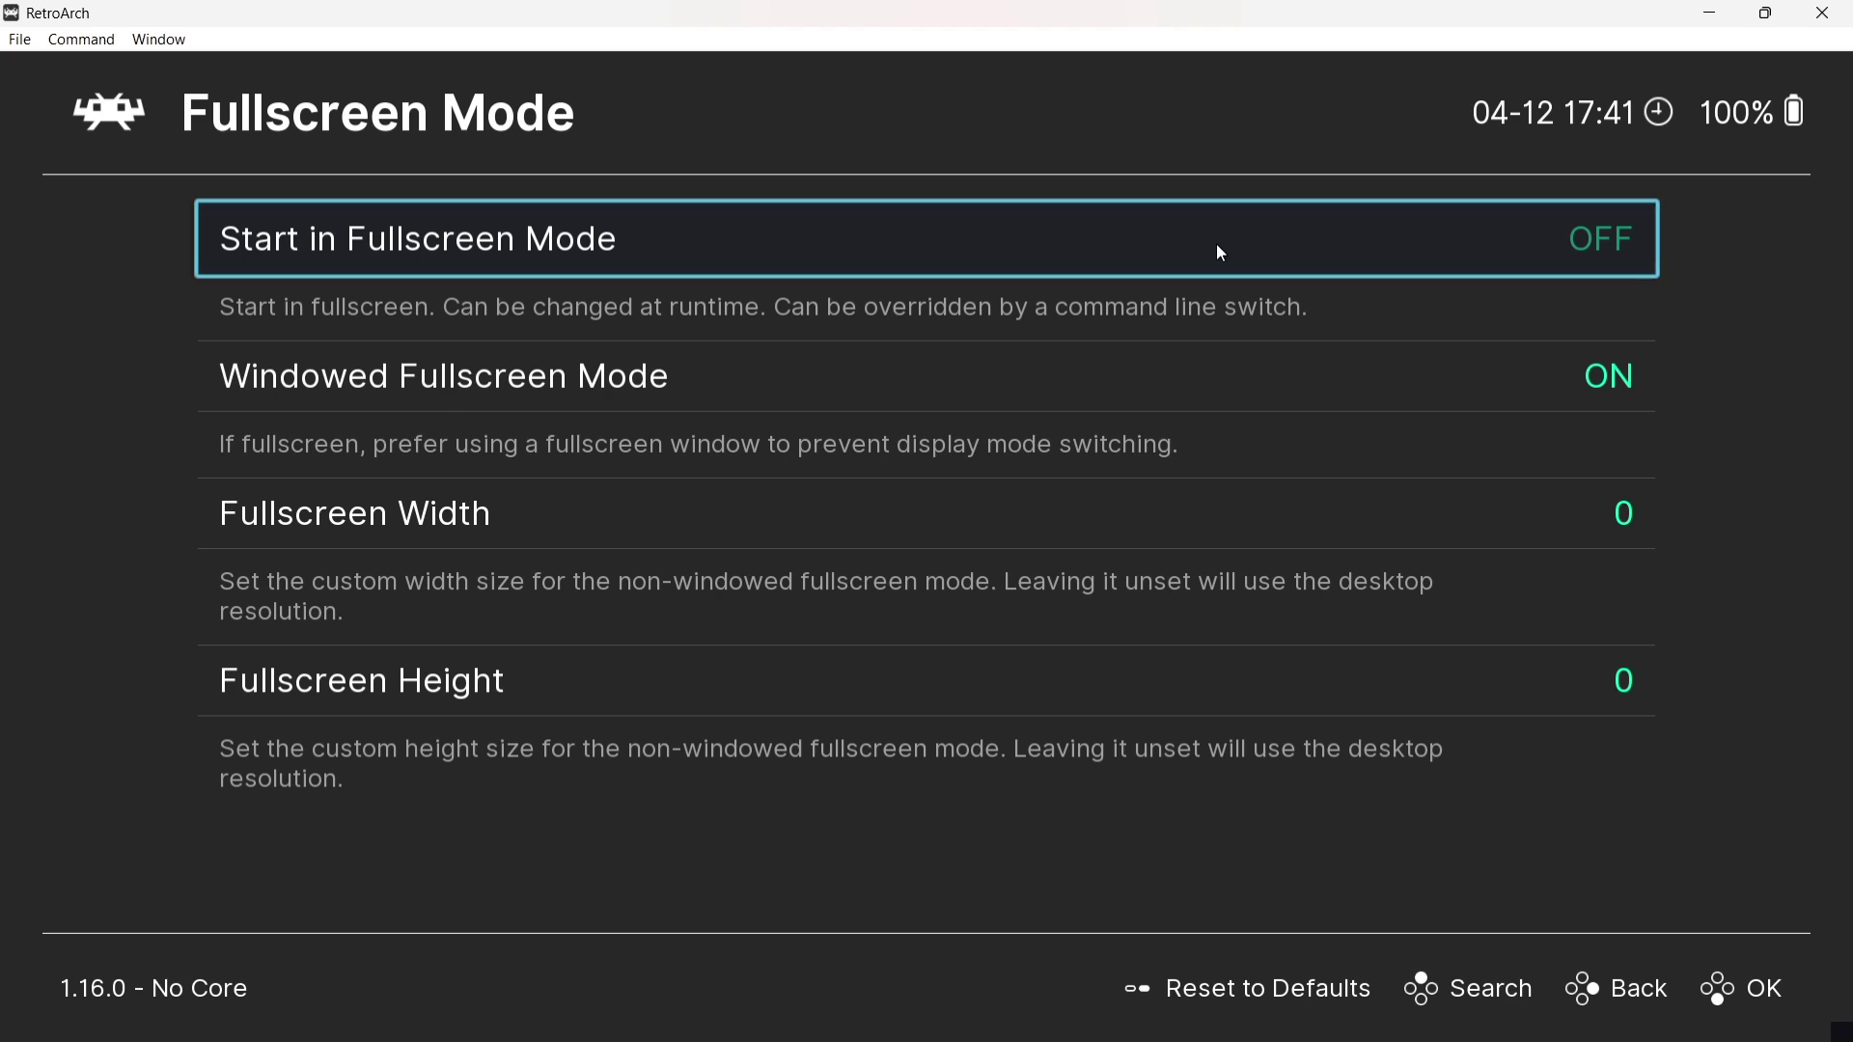
pyautogui.hotkey('alt', 'Tab')
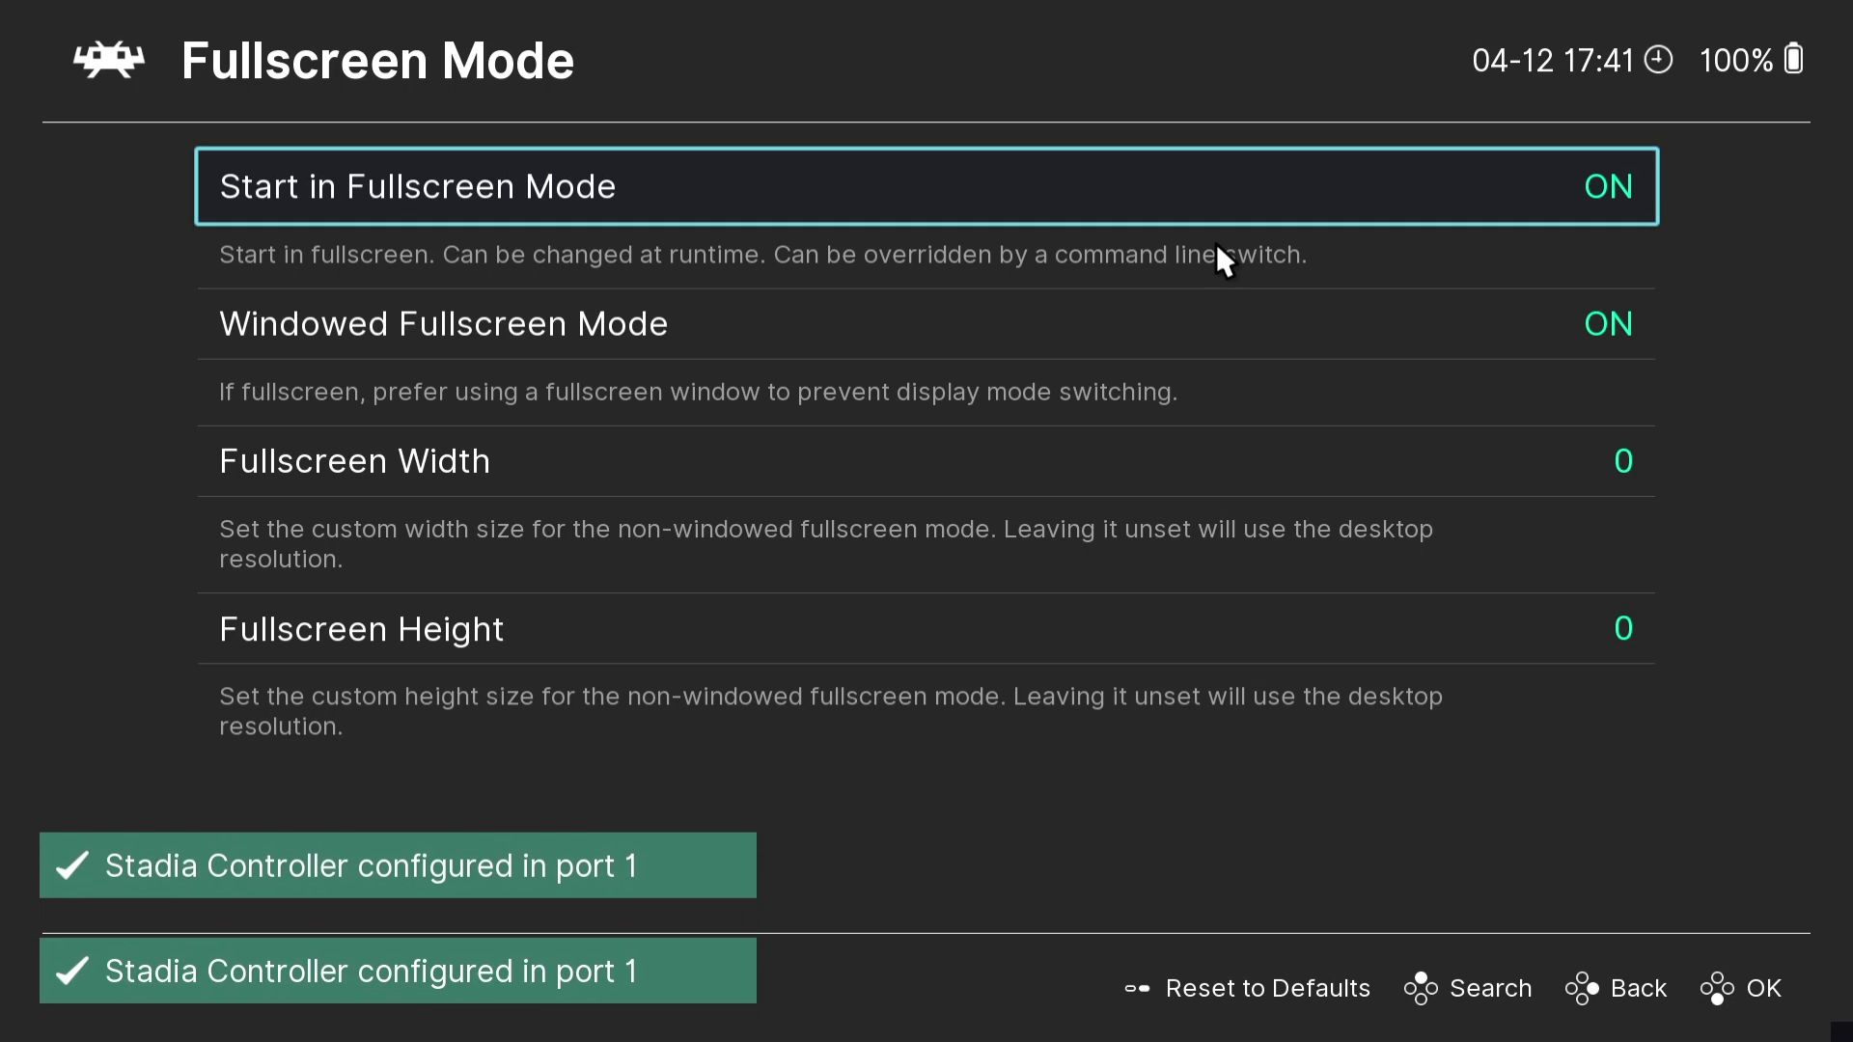
pyautogui.press('BackSpace')
pyautogui.press('BackSpace')
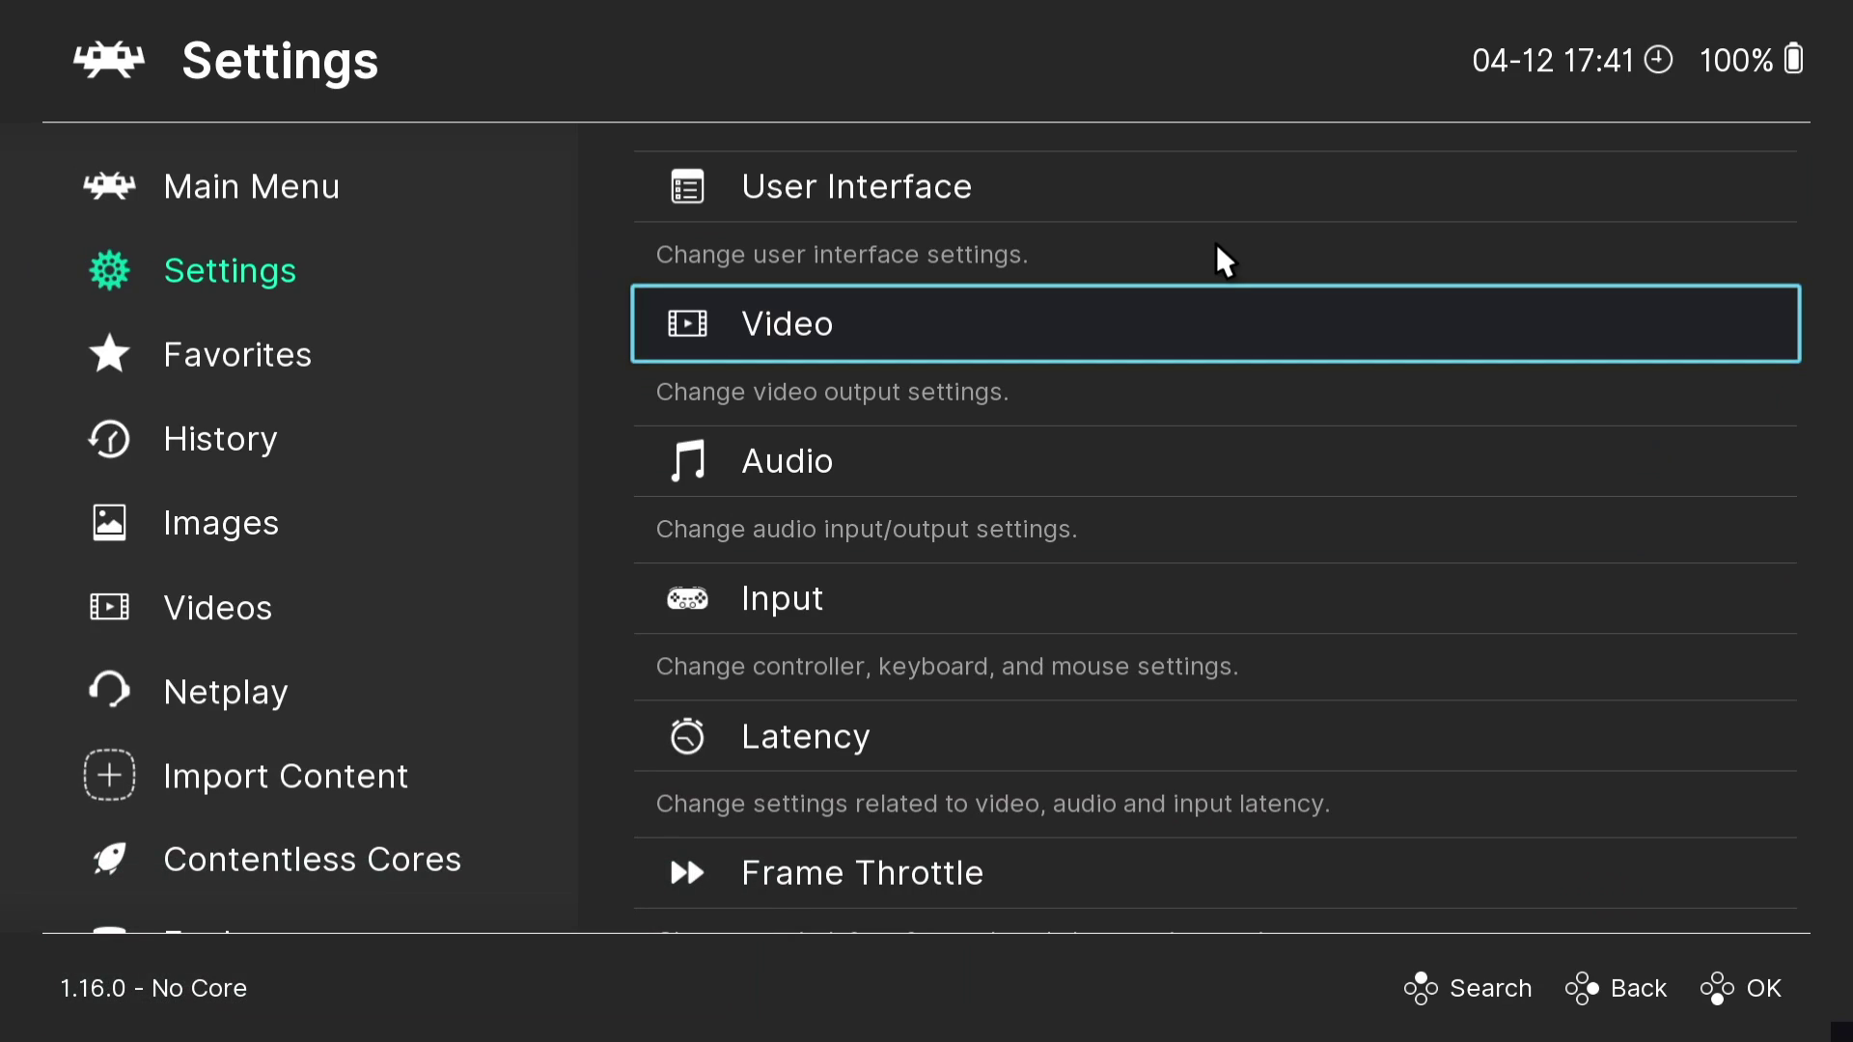
pyautogui.press('BackSpace')
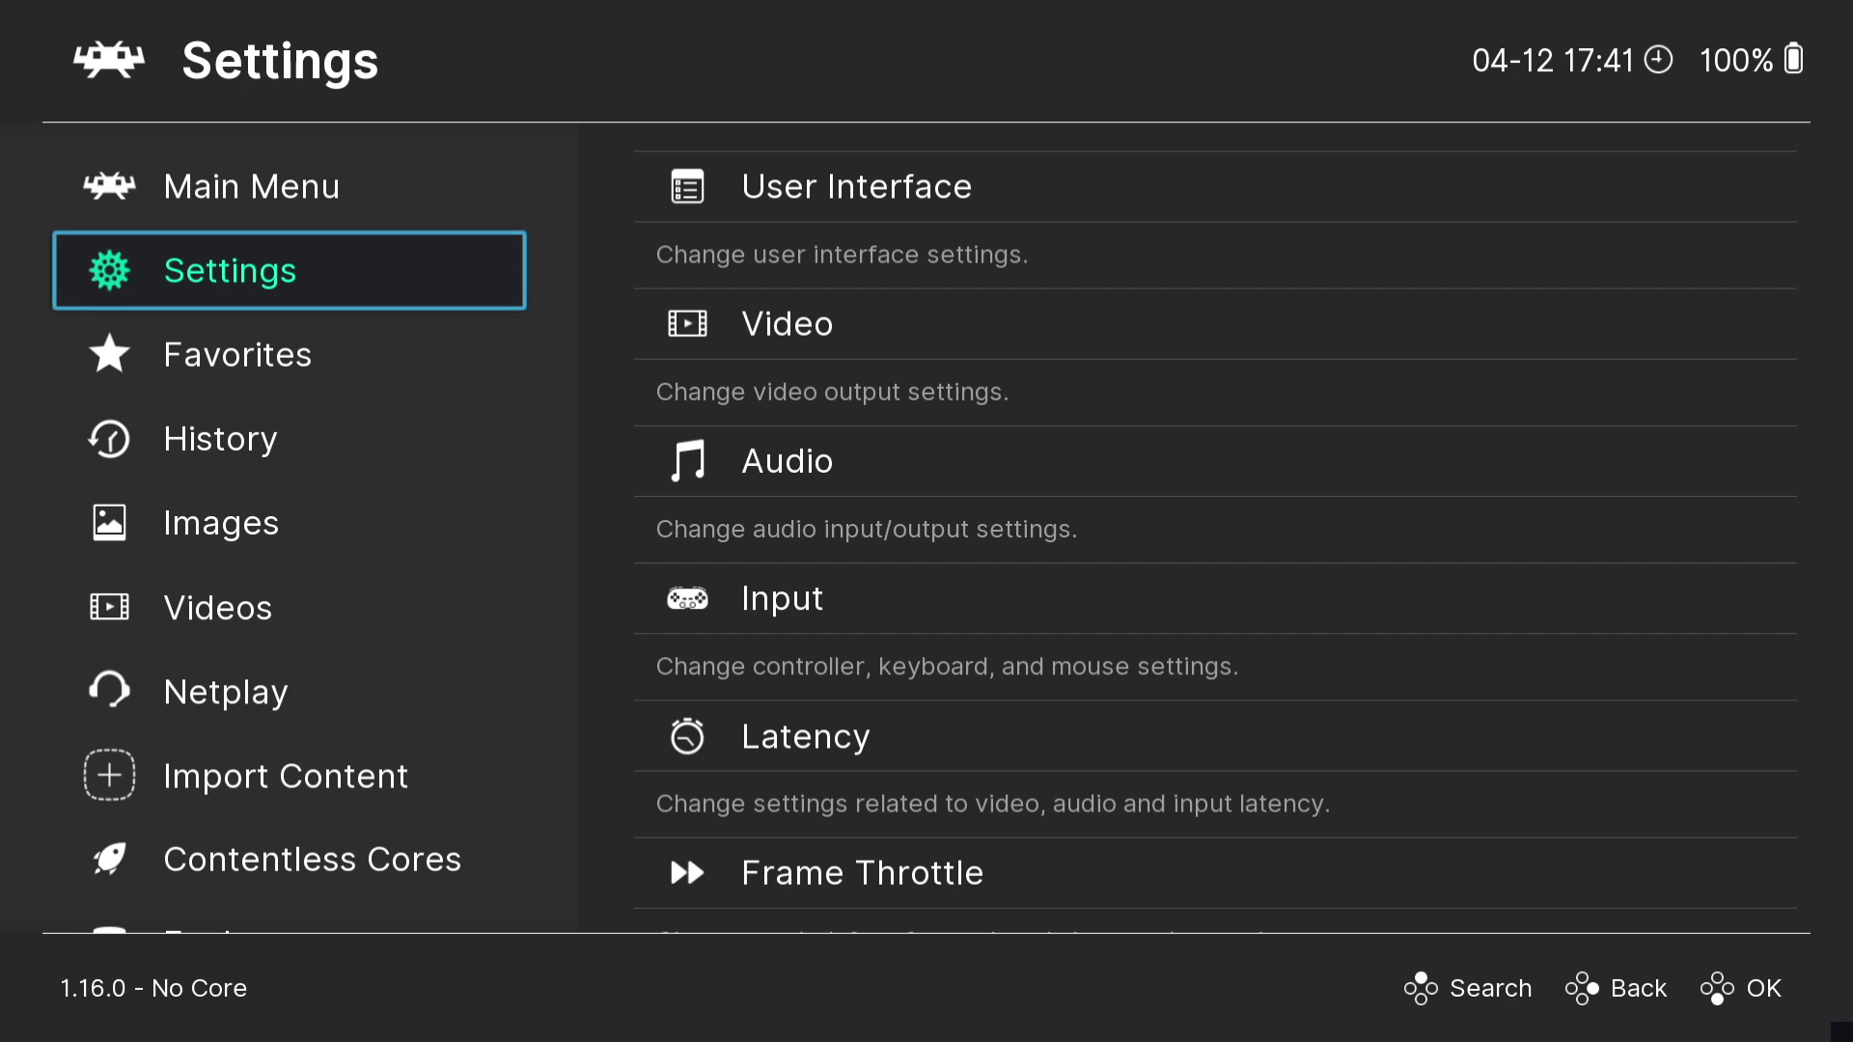
# - Install the Sony - PlayStation 2 (LRPS2) core from Load Core > Download a Core, then return to Main Menu
pyautogui.click(290, 186)
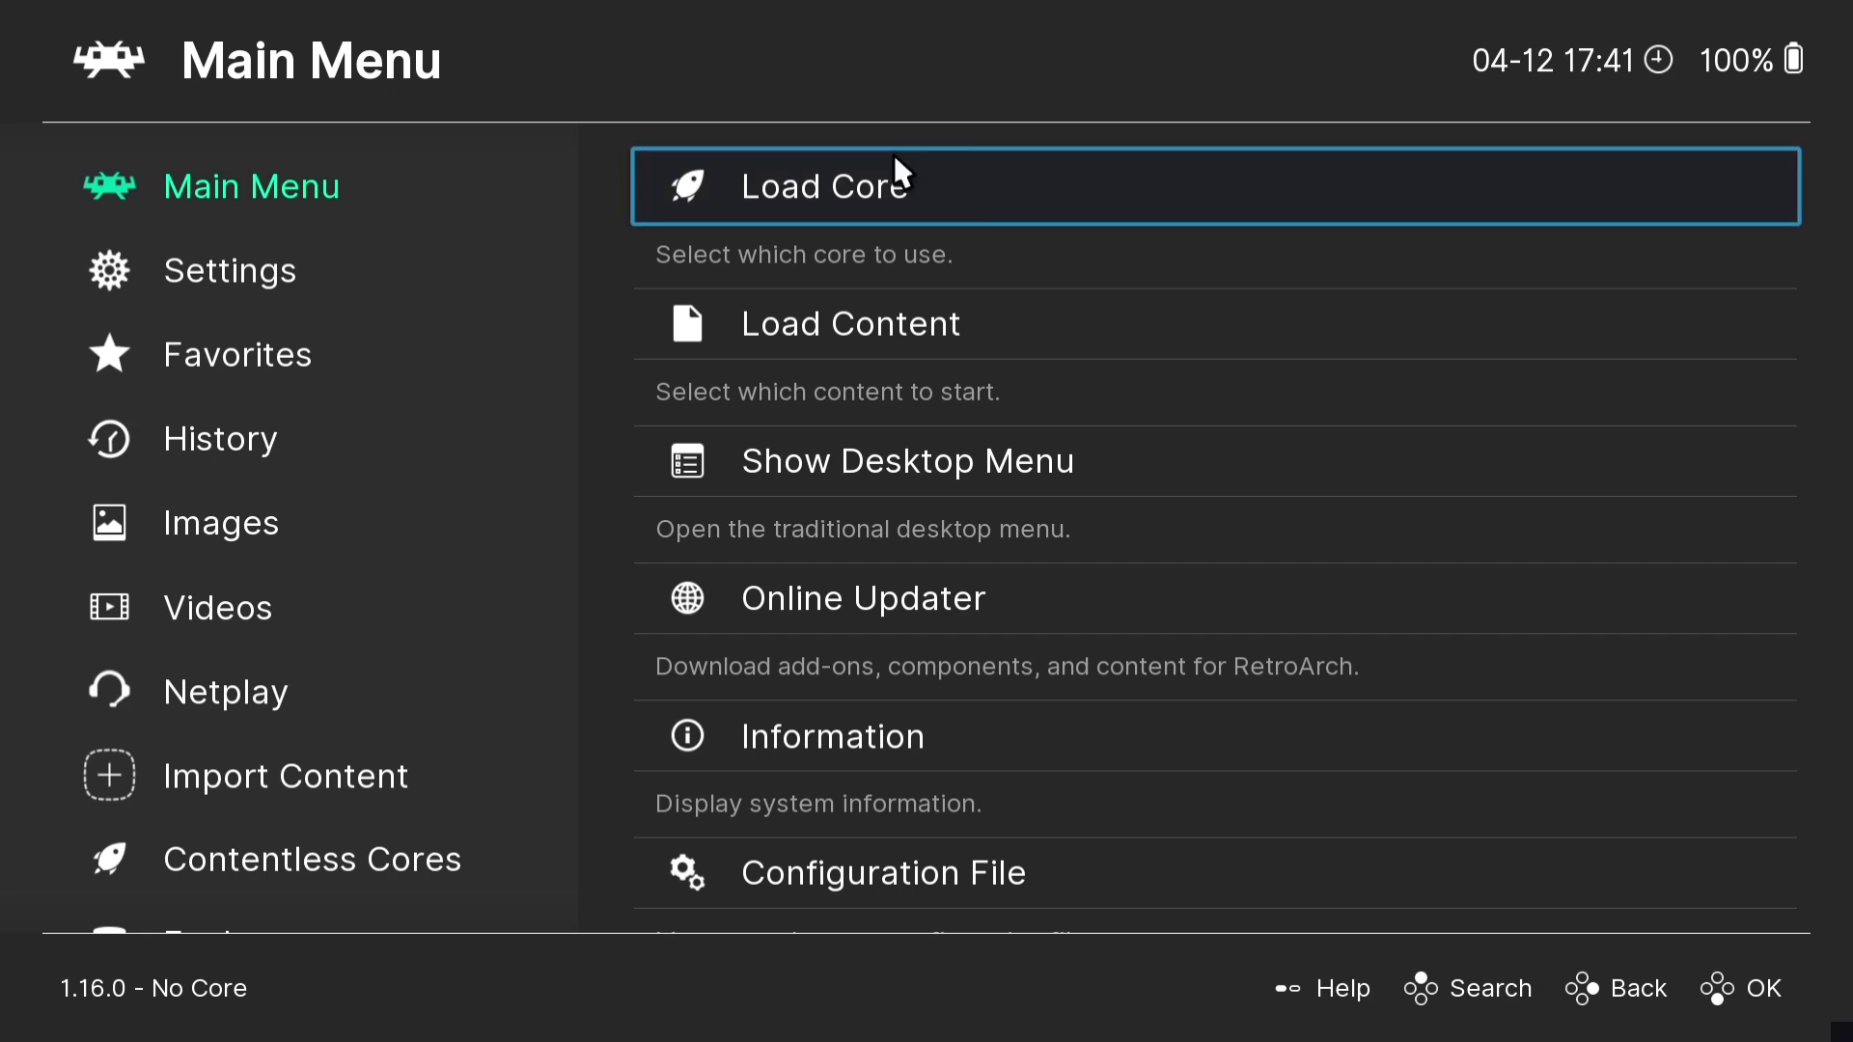
pyautogui.click(741, 193)
pyautogui.click(590, 253)
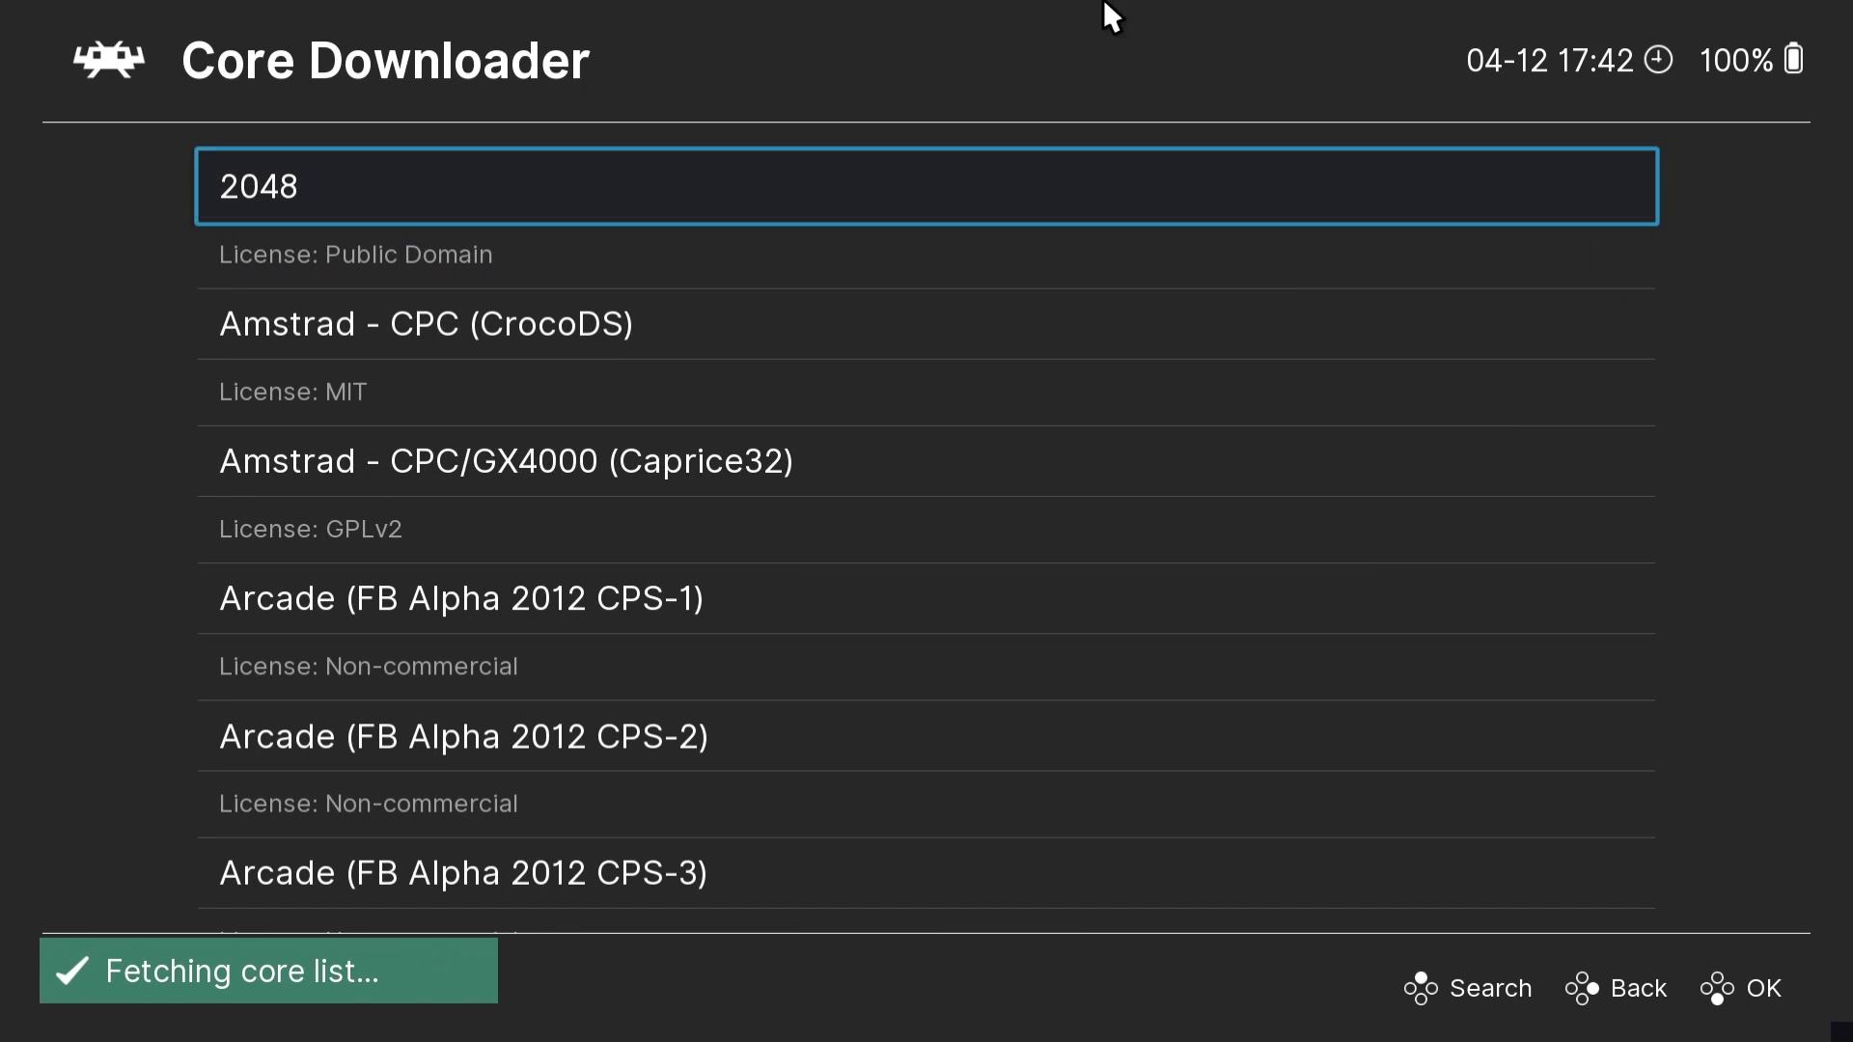
pyautogui.press('Down')
pyautogui.press('Down')
pyautogui.press('Down')
pyautogui.press('Down')
pyautogui.press('Down')
pyautogui.press('Down')
pyautogui.press('Down')
pyautogui.press('Down')
pyautogui.press('Down')
pyautogui.press('Down')
pyautogui.press('Down')
pyautogui.press('Down')
pyautogui.press('Down')
pyautogui.press('Down')
pyautogui.press('Down')
pyautogui.press('Down')
pyautogui.press('Down')
pyautogui.press('Down')
pyautogui.press('Down')
pyautogui.press('Down')
pyautogui.press('Down')
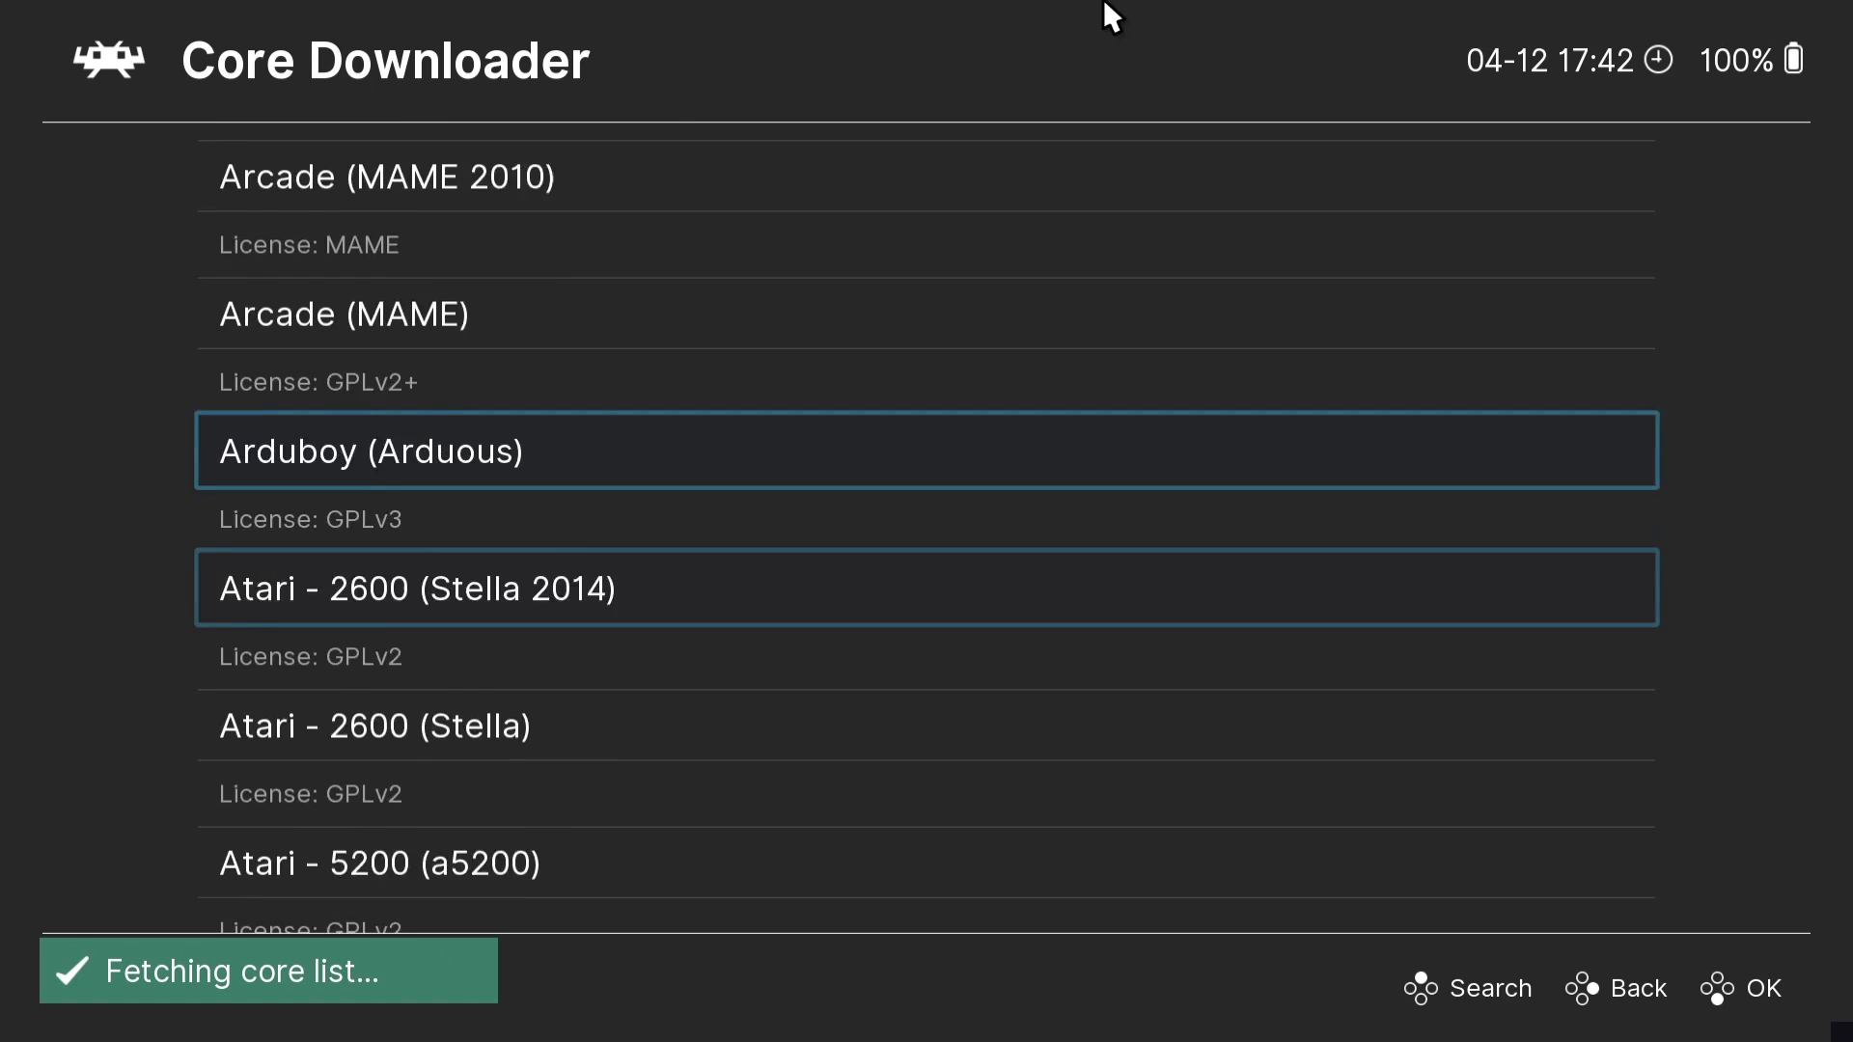
pyautogui.press('Down')
pyautogui.press('Down')
pyautogui.press('Down')
pyautogui.press('Down')
pyautogui.press('Down')
pyautogui.press('Down')
pyautogui.press('Down')
pyautogui.press('Down')
pyautogui.press('Down')
pyautogui.press('Down')
pyautogui.press('Down')
pyautogui.press('Down')
pyautogui.press('Down')
pyautogui.press('Down')
pyautogui.press('Down')
pyautogui.press('Down')
pyautogui.press('Down')
pyautogui.press('Down')
pyautogui.press('Down')
pyautogui.press('Down')
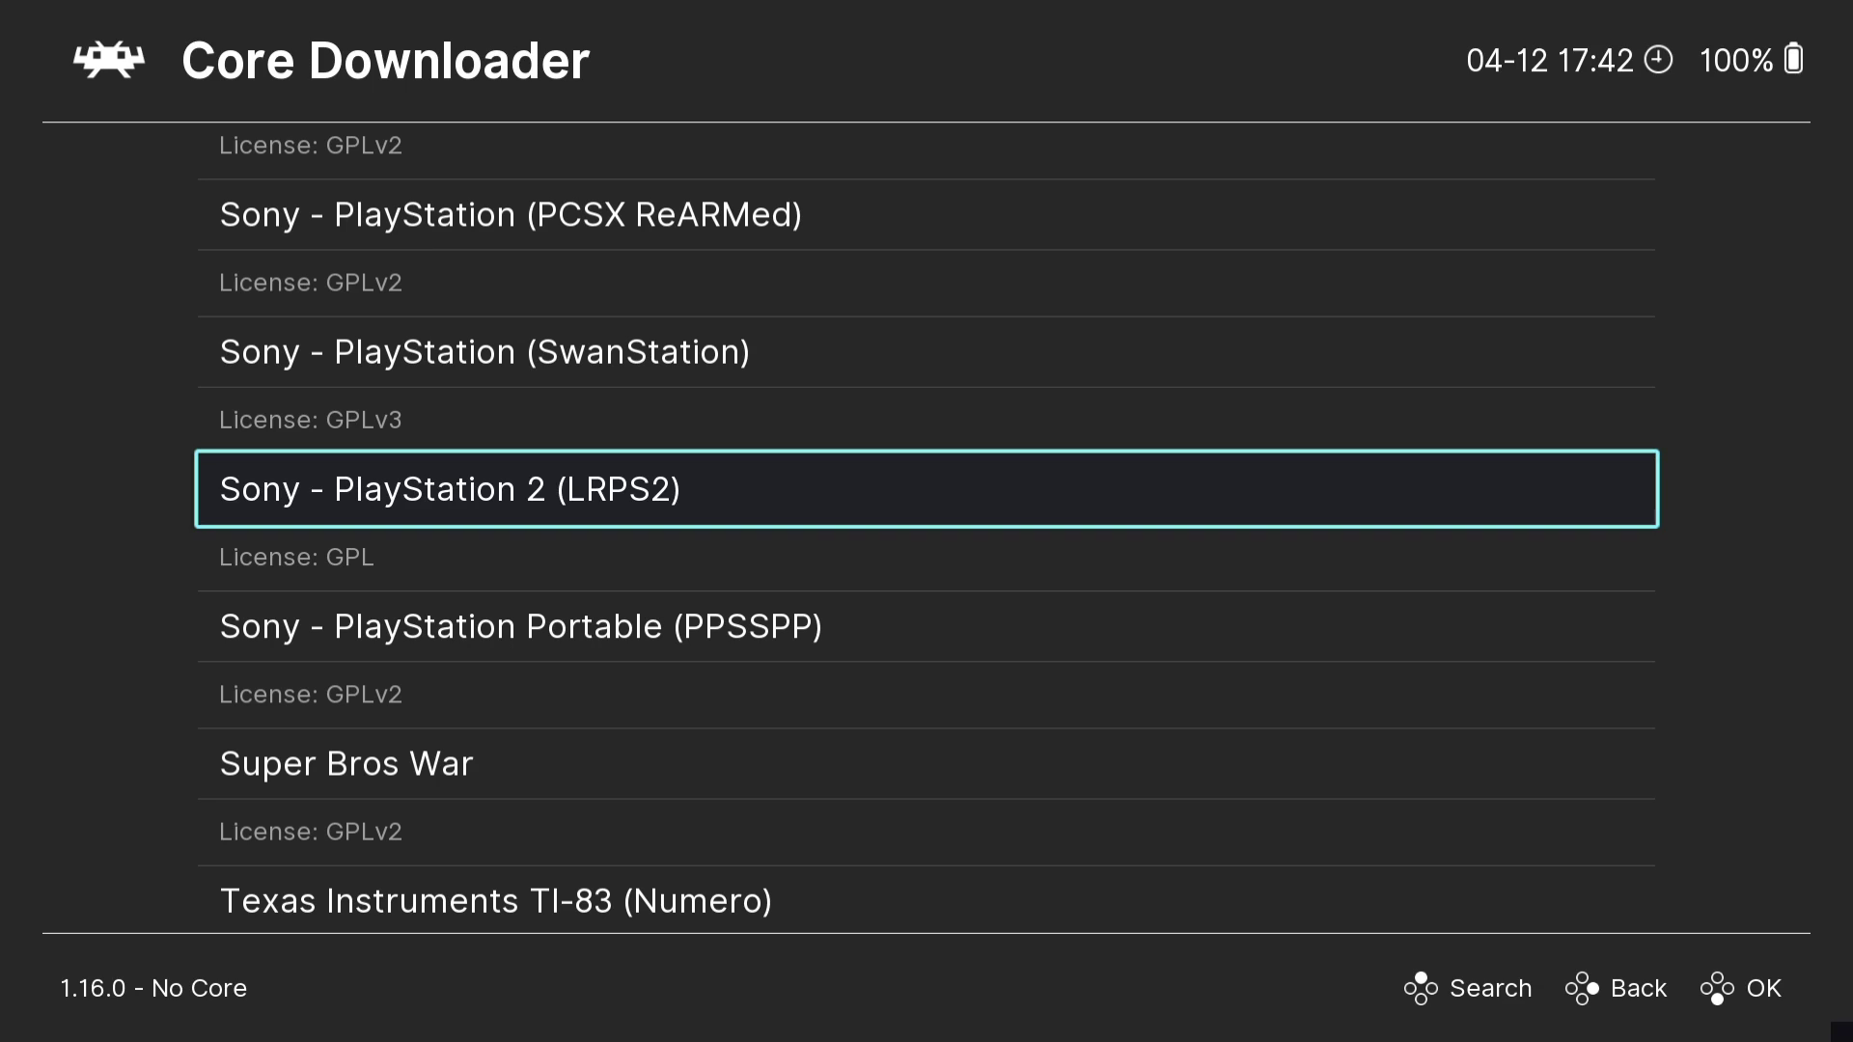
pyautogui.press('Return')
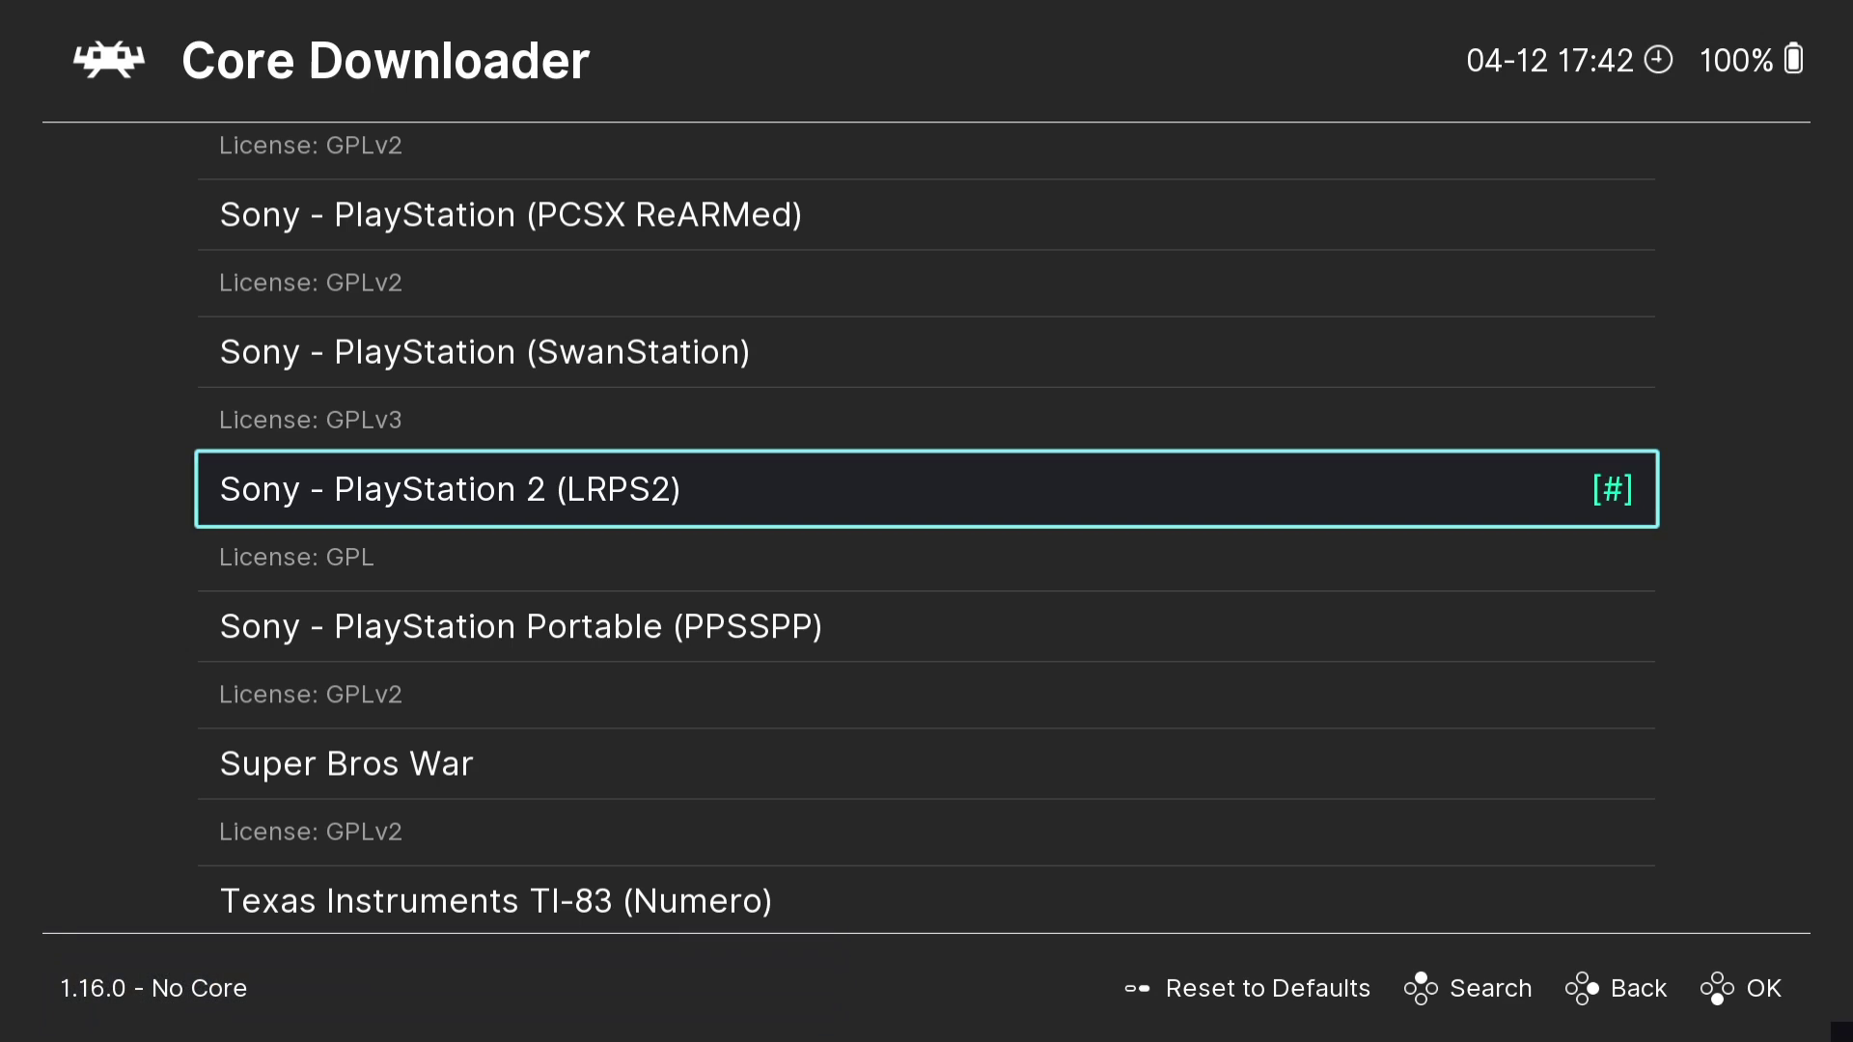
pyautogui.press('BackSpace')
pyautogui.press('BackSpace')
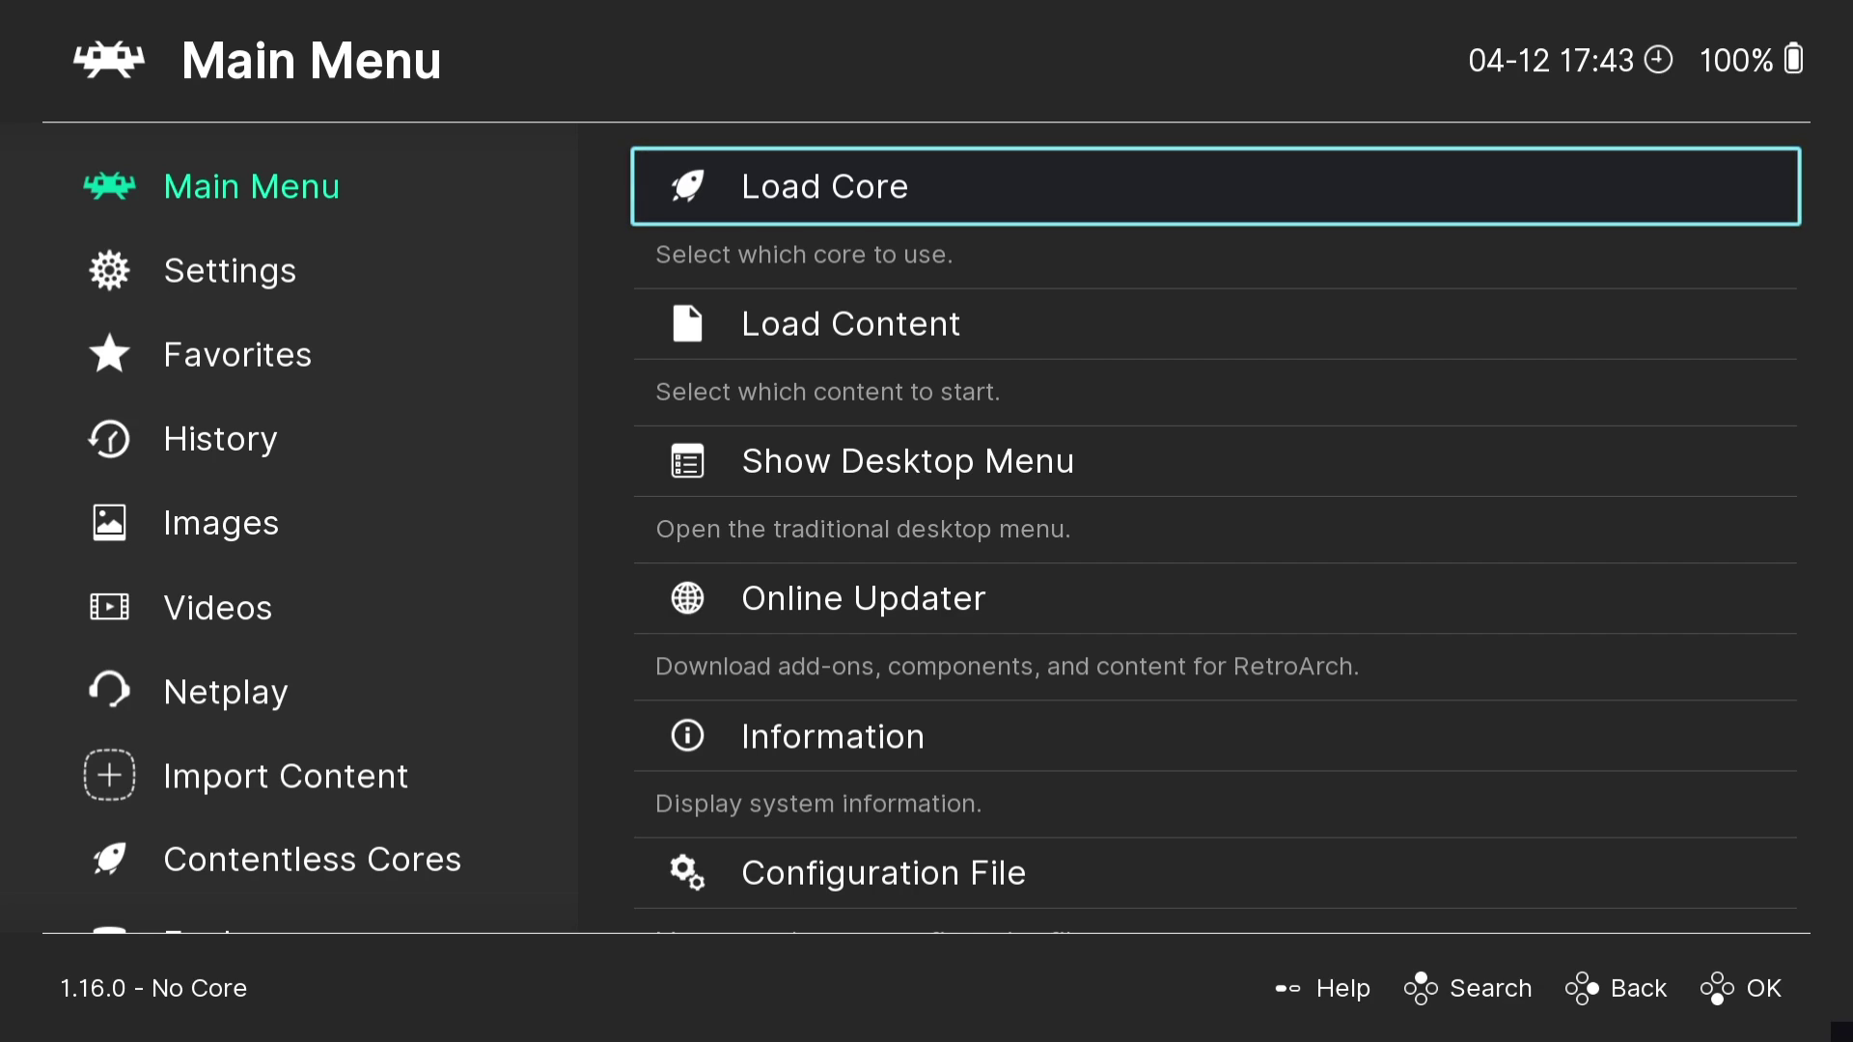
# - Save the current RetroArch configuration to retroarch.cfg from the Configuration File menu
pyautogui.press('Down')
pyautogui.press('Down')
pyautogui.press('Down')
pyautogui.press('Down')
pyautogui.press('Down')
pyautogui.press('Return')
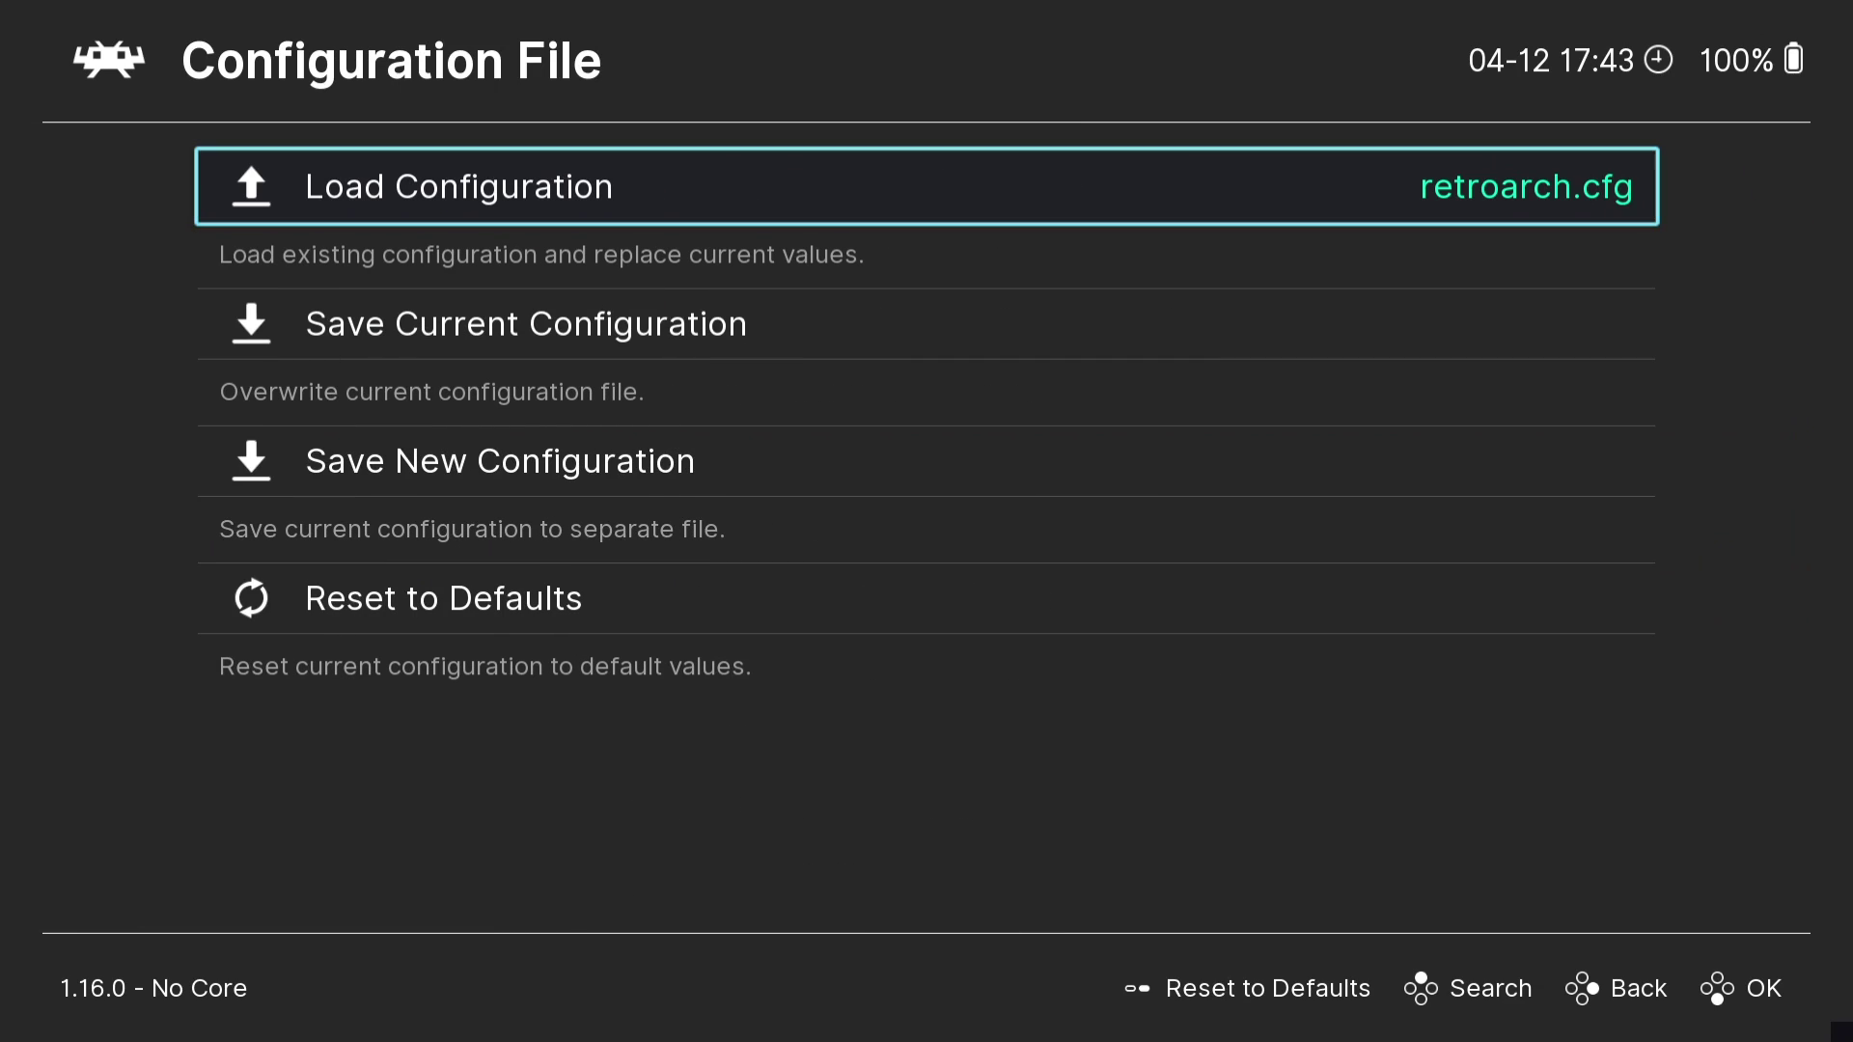
pyautogui.press('Down')
pyautogui.press('Return')
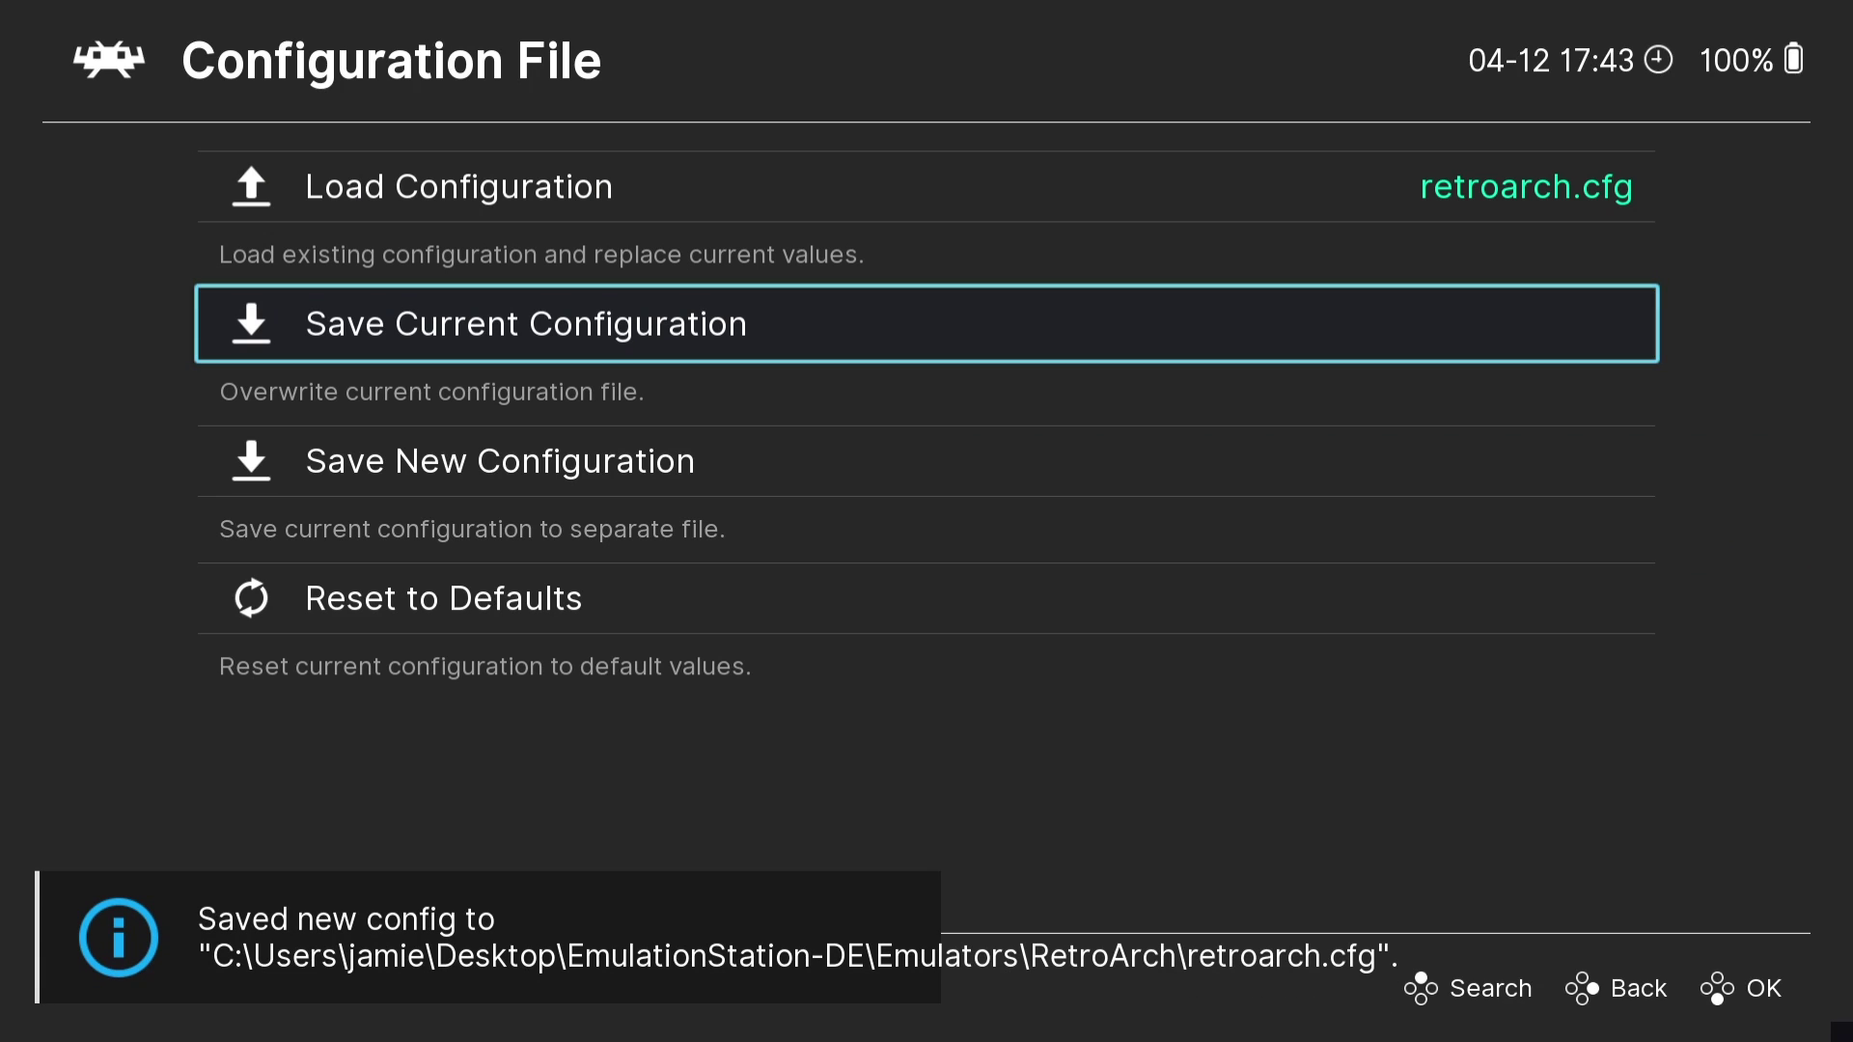
# - Return to the Main Menu and quit RetroArch
pyautogui.press('BackSpace')
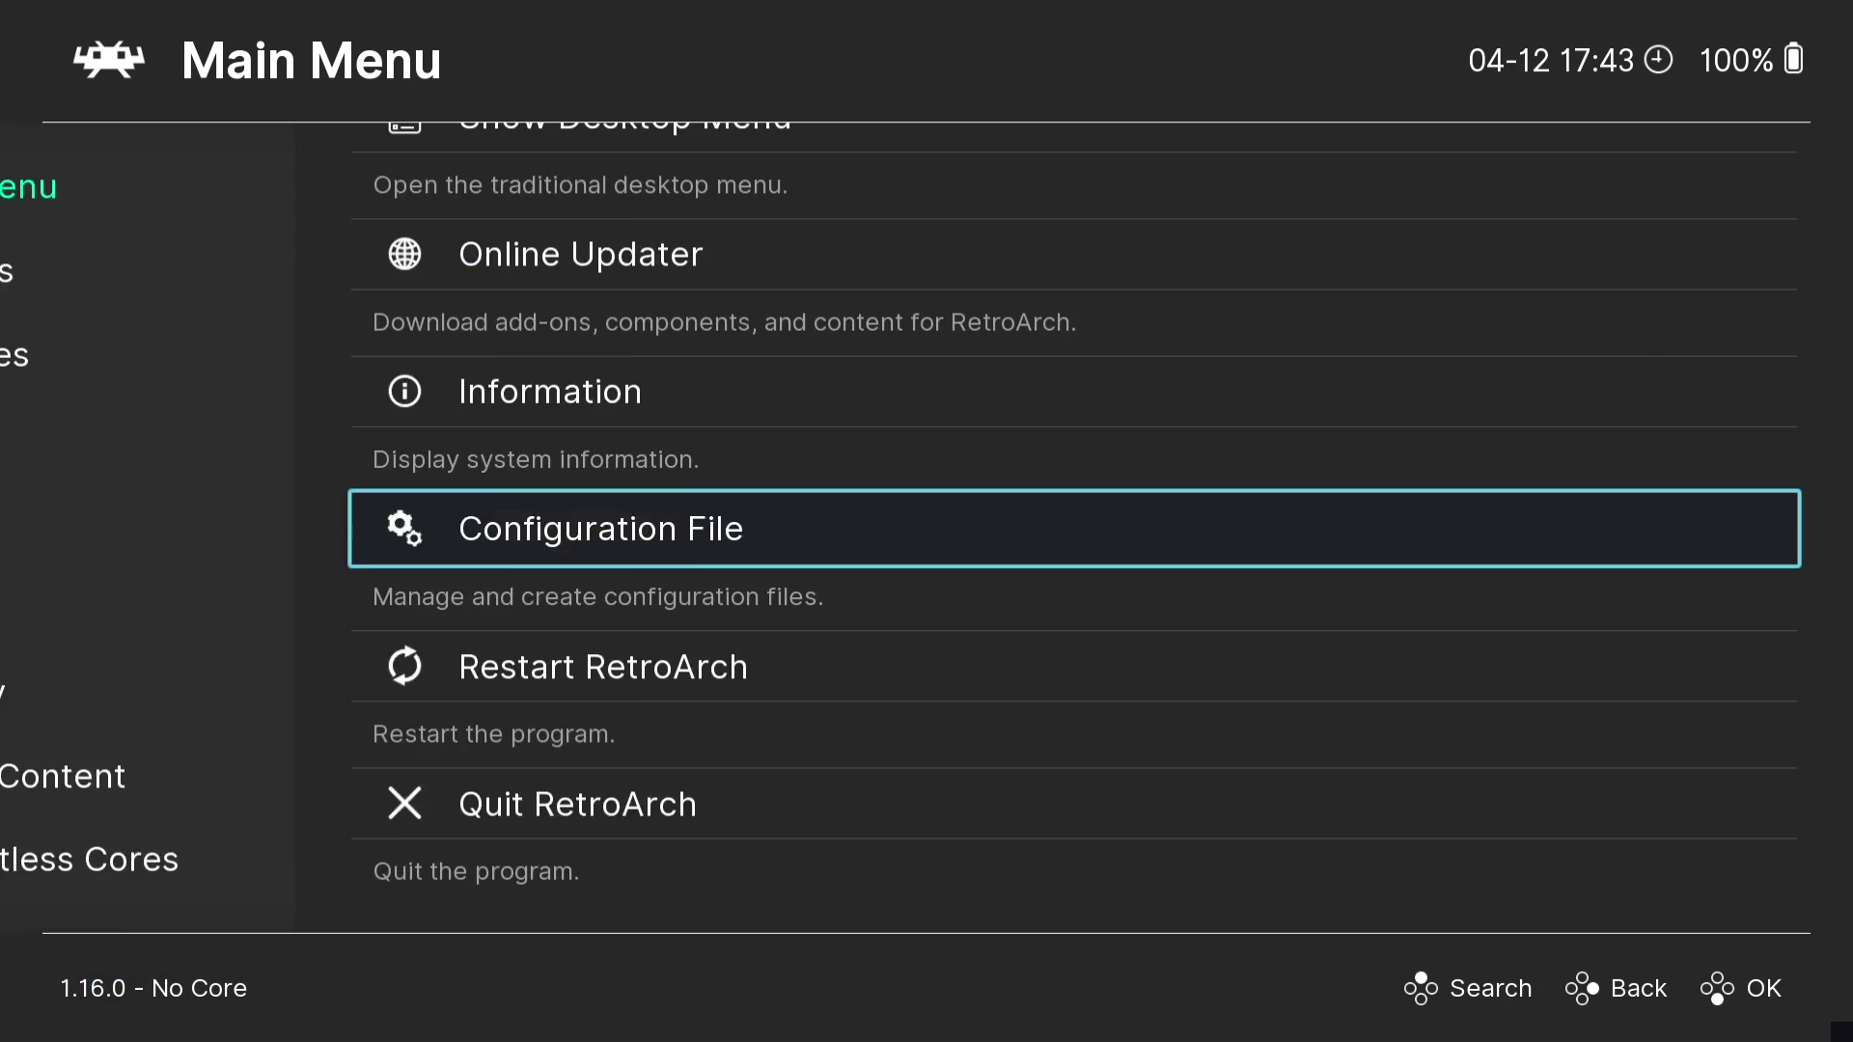
pyautogui.press('Down')
pyautogui.press('Down')
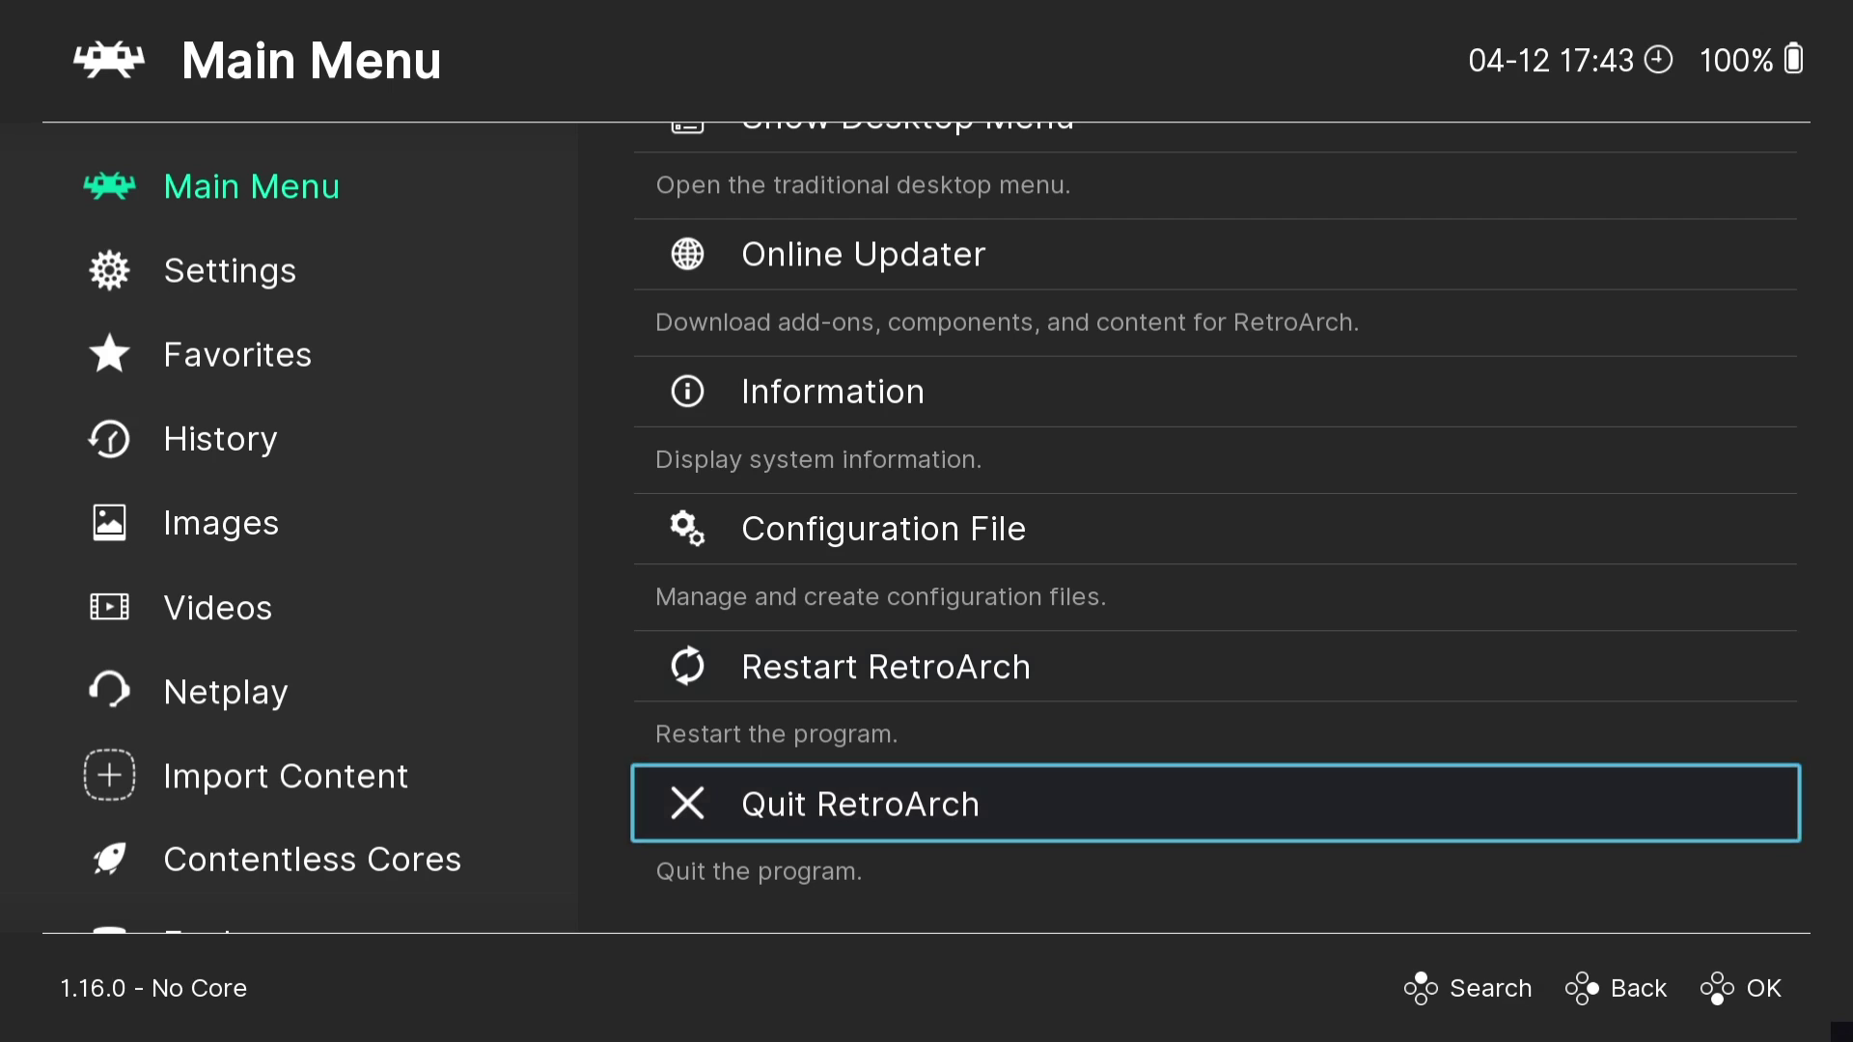
pyautogui.press('Return')
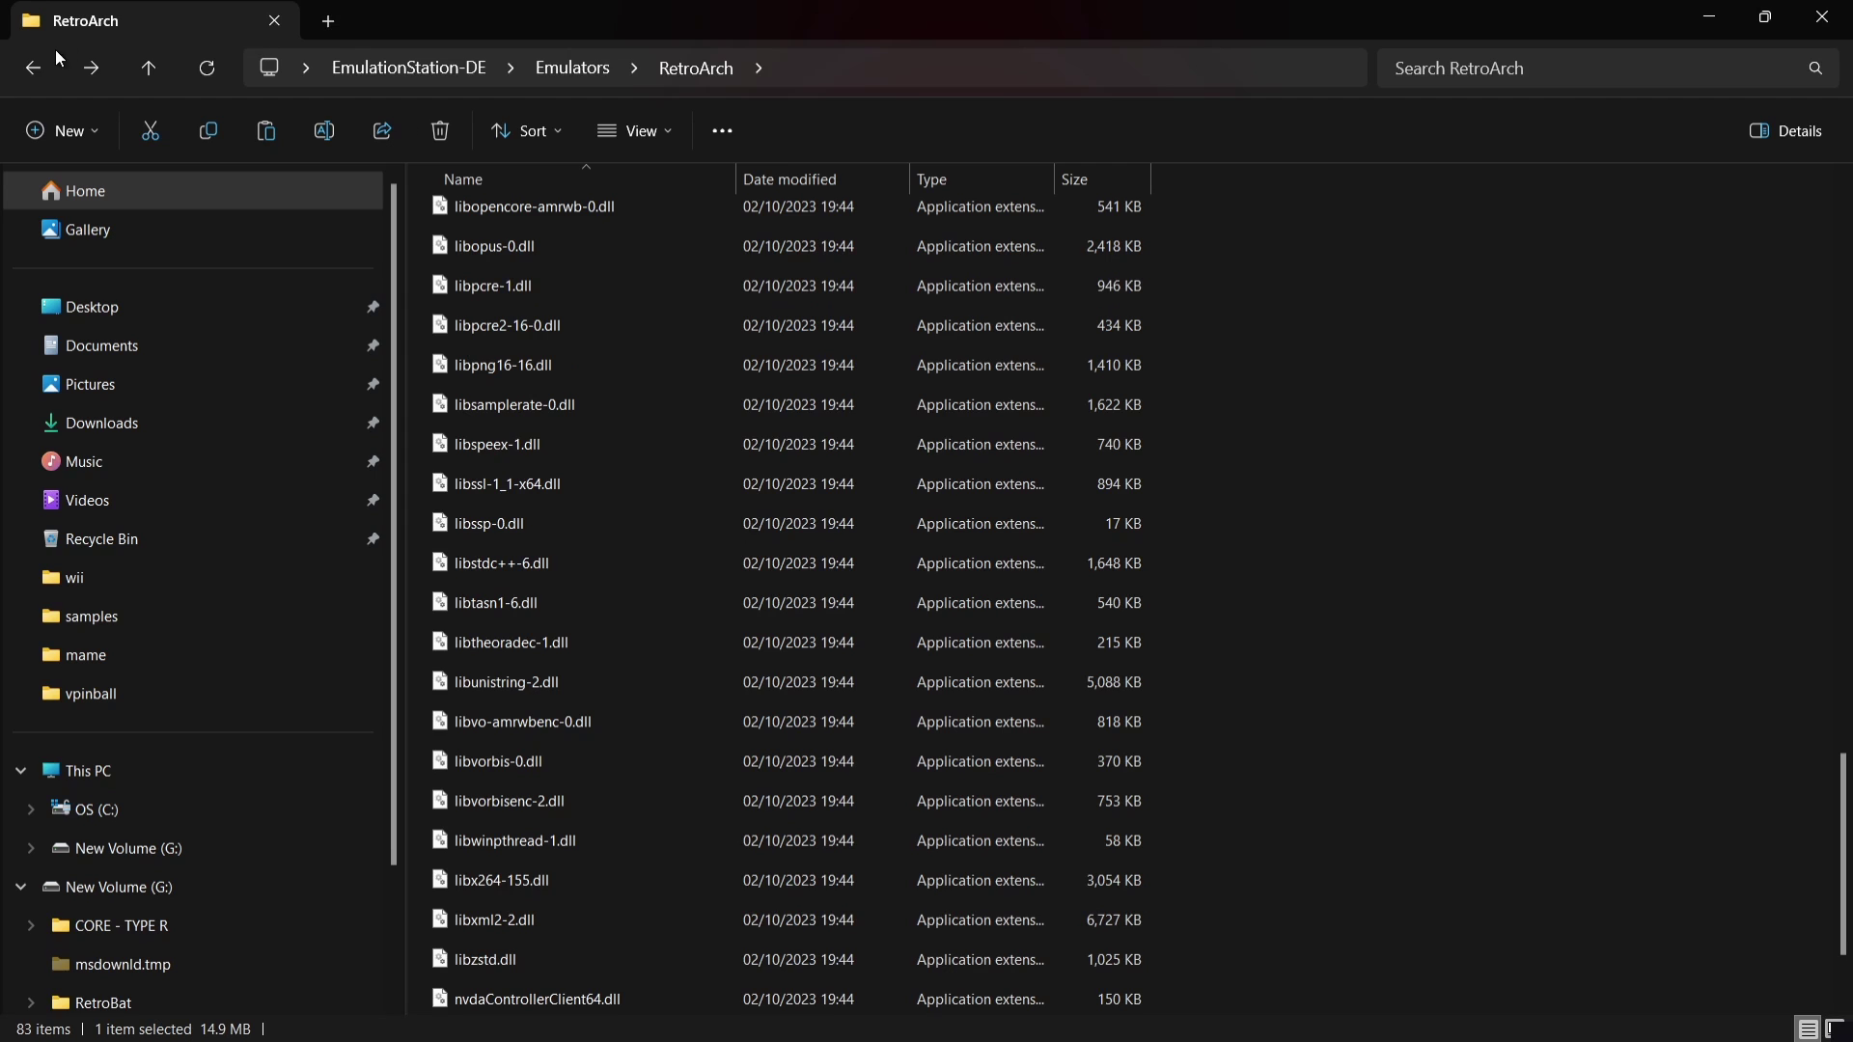
# - Go from Emulators back to EmulationStation-DE, open ROMs\ps2 and select systeminfo.txt
pyautogui.click(32, 67)
pyautogui.click(27, 72)
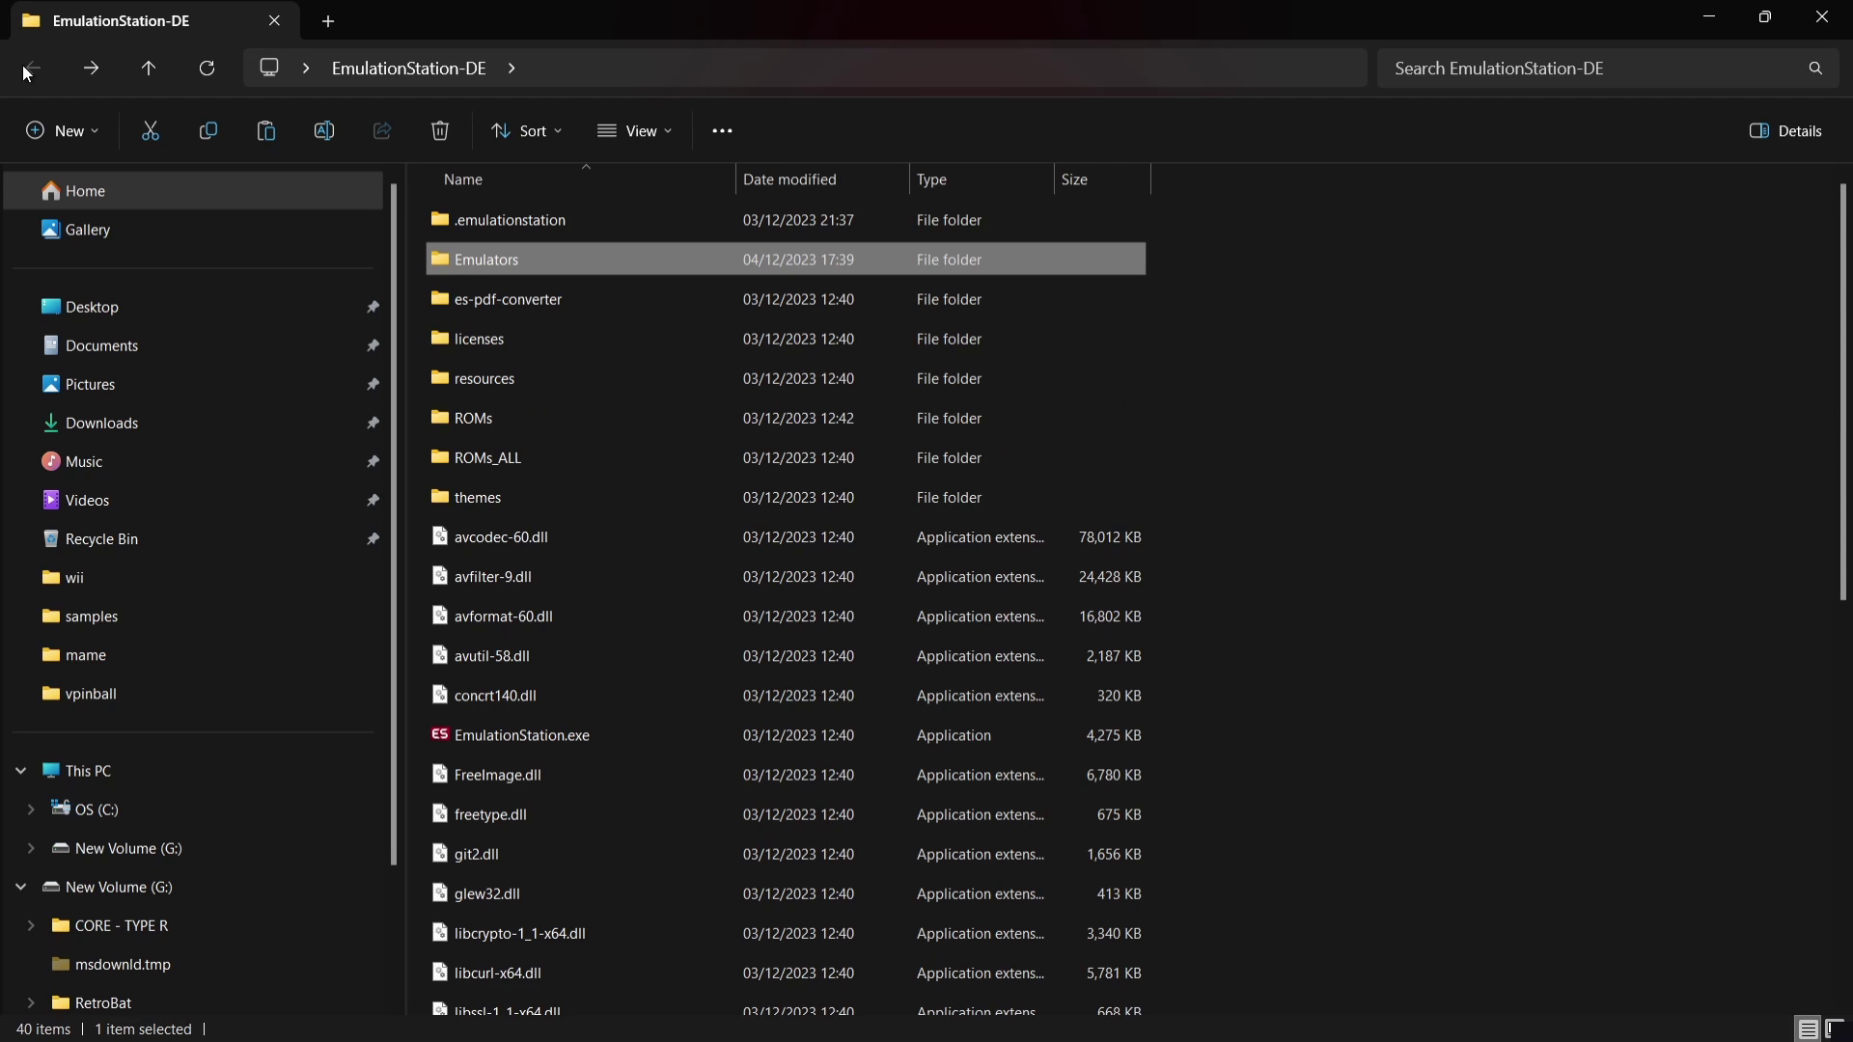
pyautogui.doubleClick(633, 423)
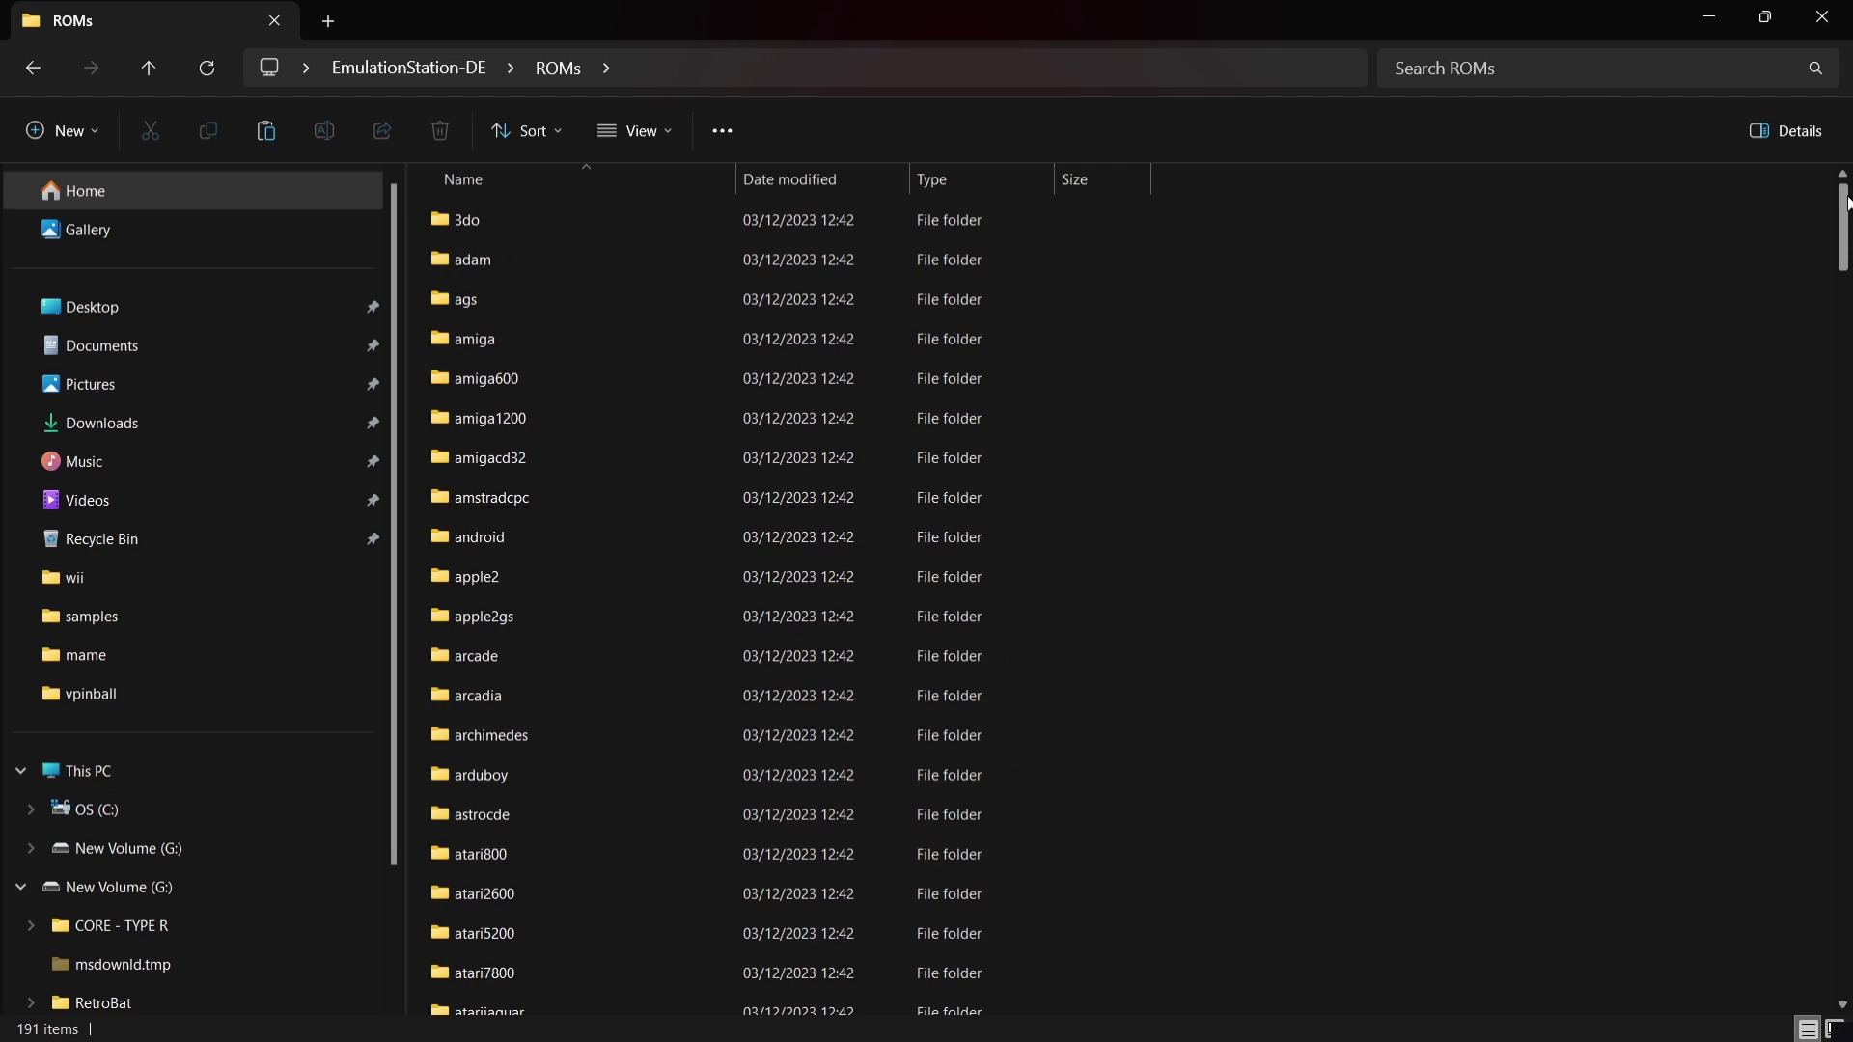
pyautogui.moveTo(1846, 203); pyautogui.dragTo(1846, 669)
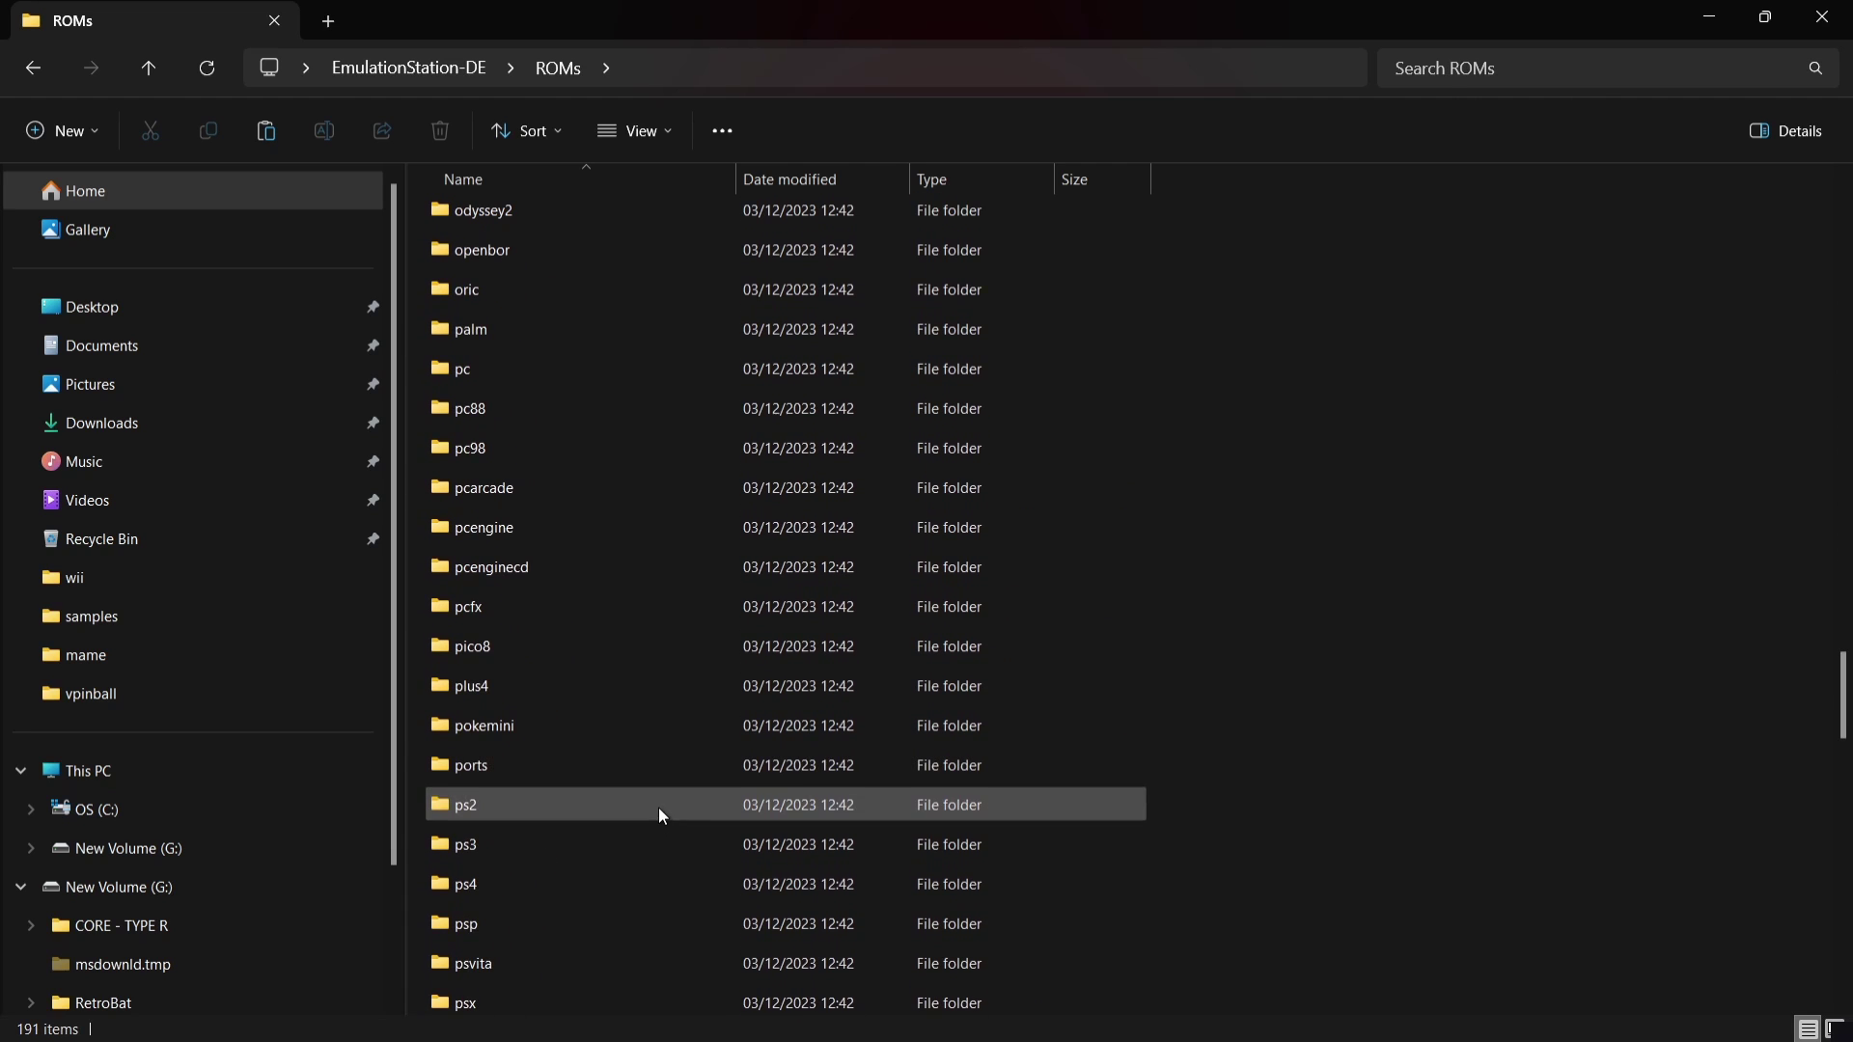
pyautogui.doubleClick(662, 816)
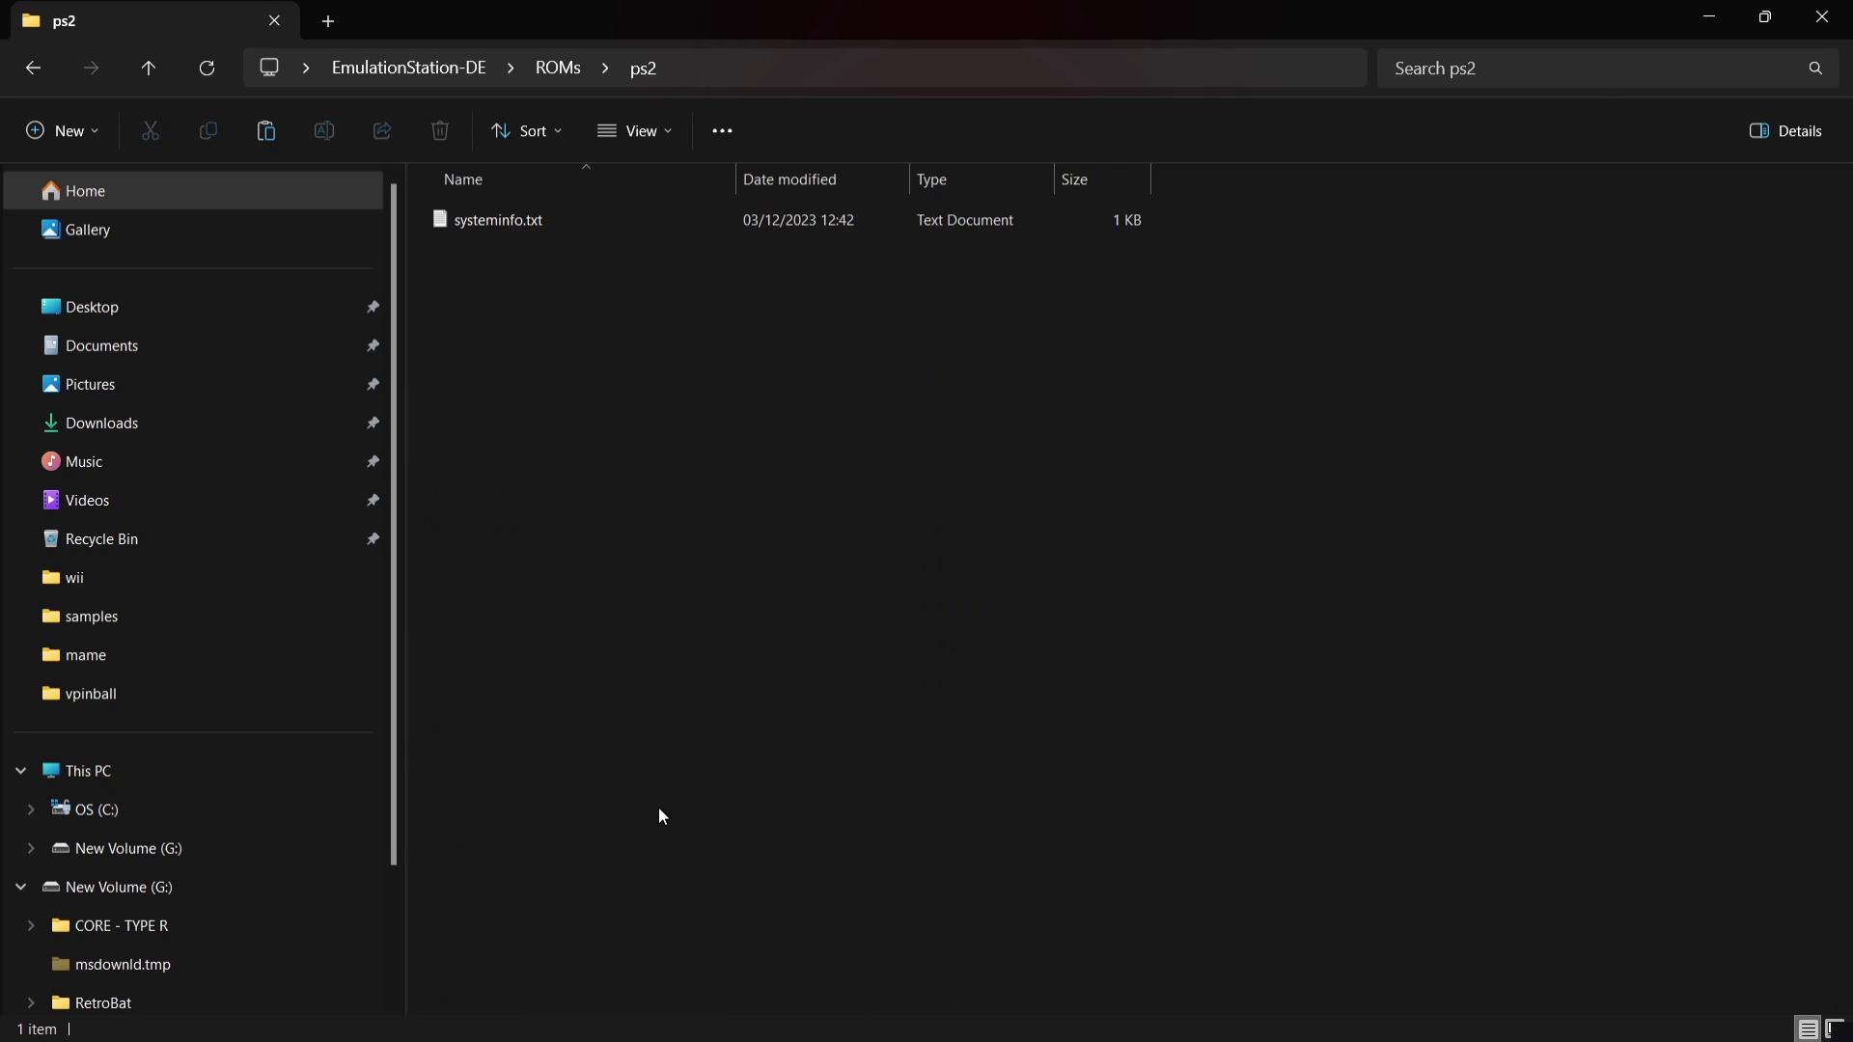
pyautogui.click(574, 228)
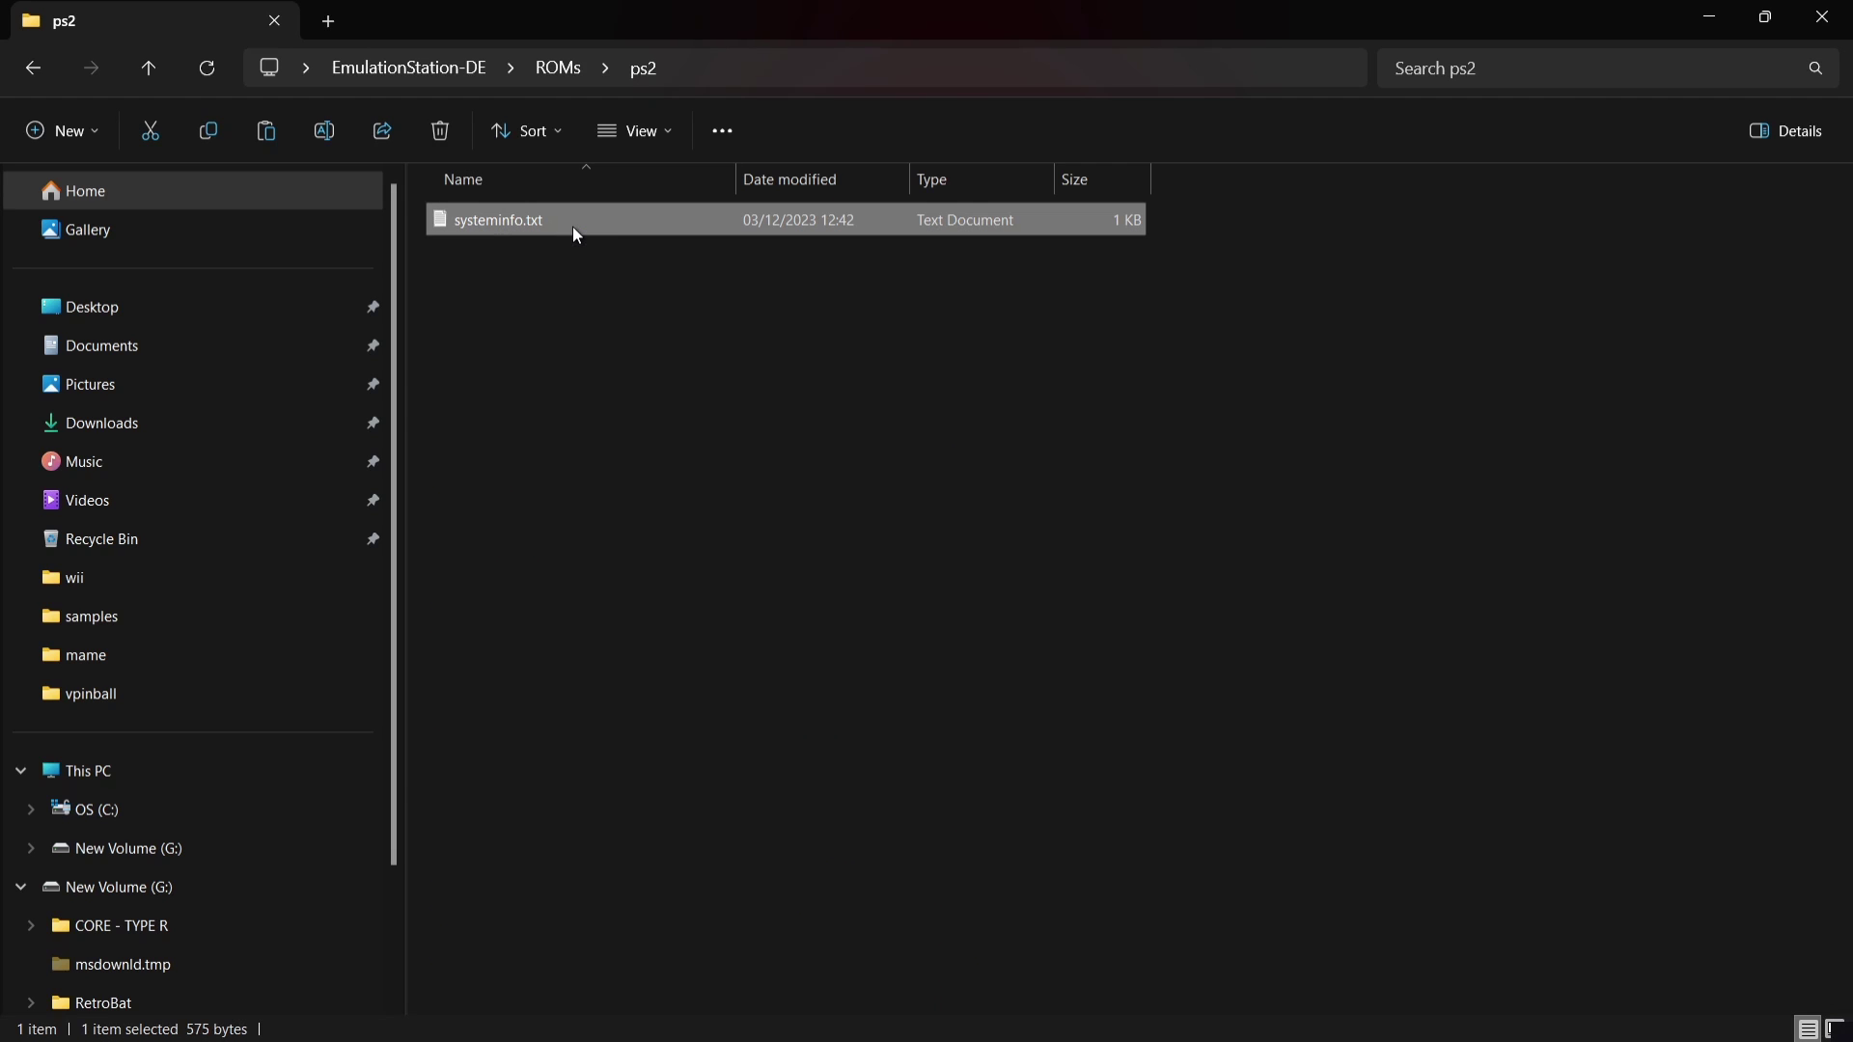
# - Open systeminfo.txt in maximized Notepad and highlight the supported .ISO extension
pyautogui.doubleClick(576, 232)
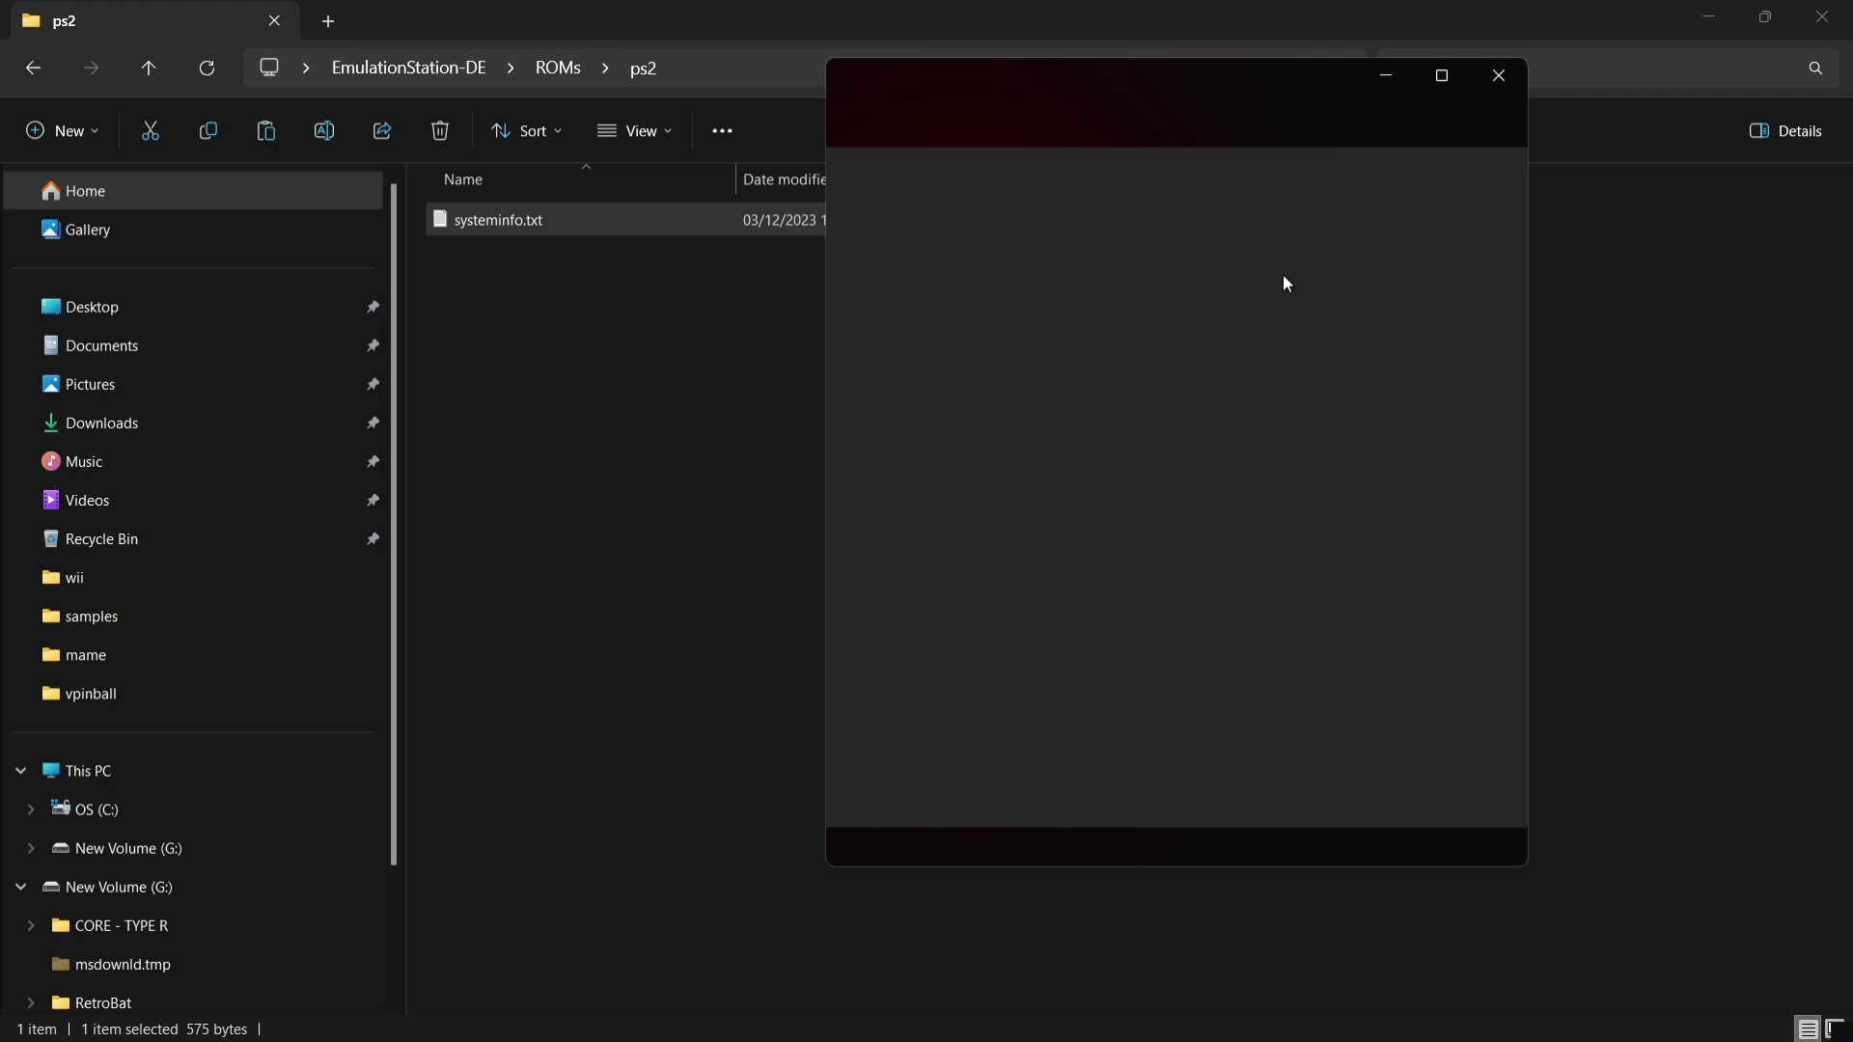
pyautogui.click(1439, 76)
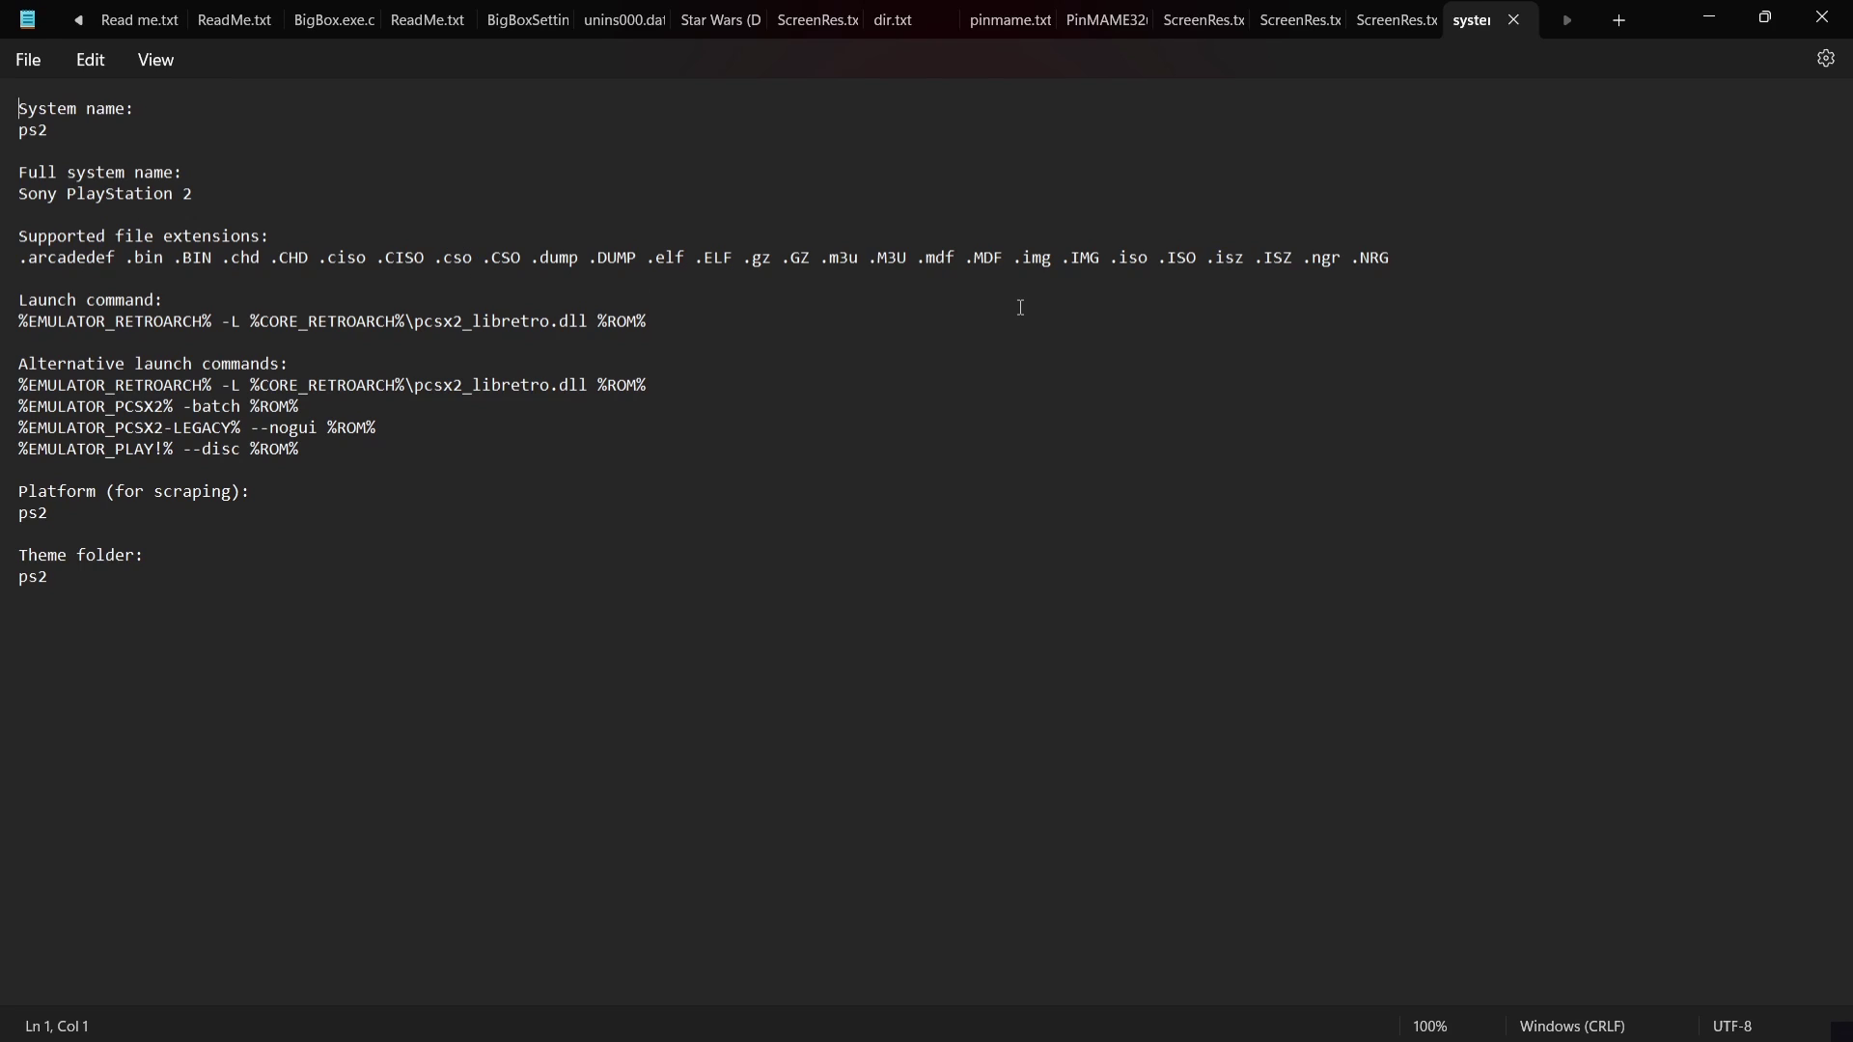
pyautogui.moveTo(1158, 258); pyautogui.dragTo(1223, 259)
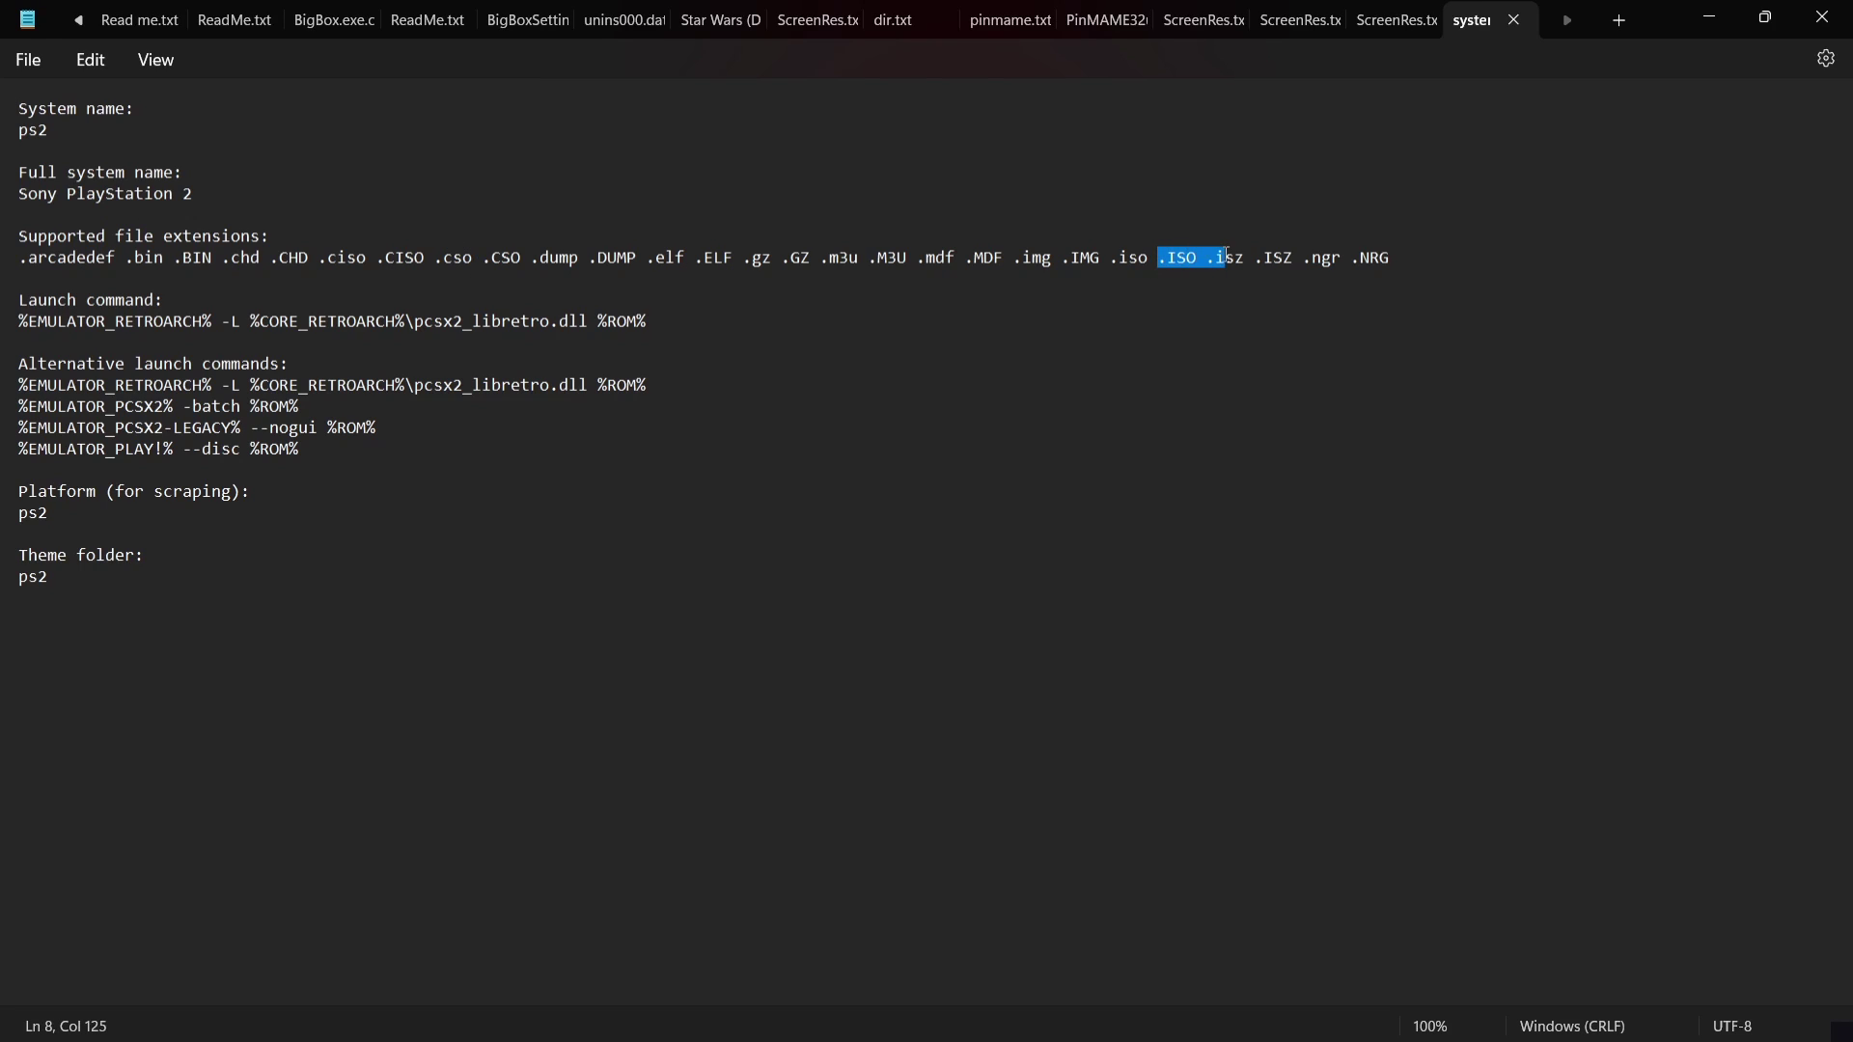
# - Close Notepad, deselect systeminfo.txt and restore Explorer down to reveal the desktop
pyautogui.click(1224, 259)
pyautogui.click(1822, 18)
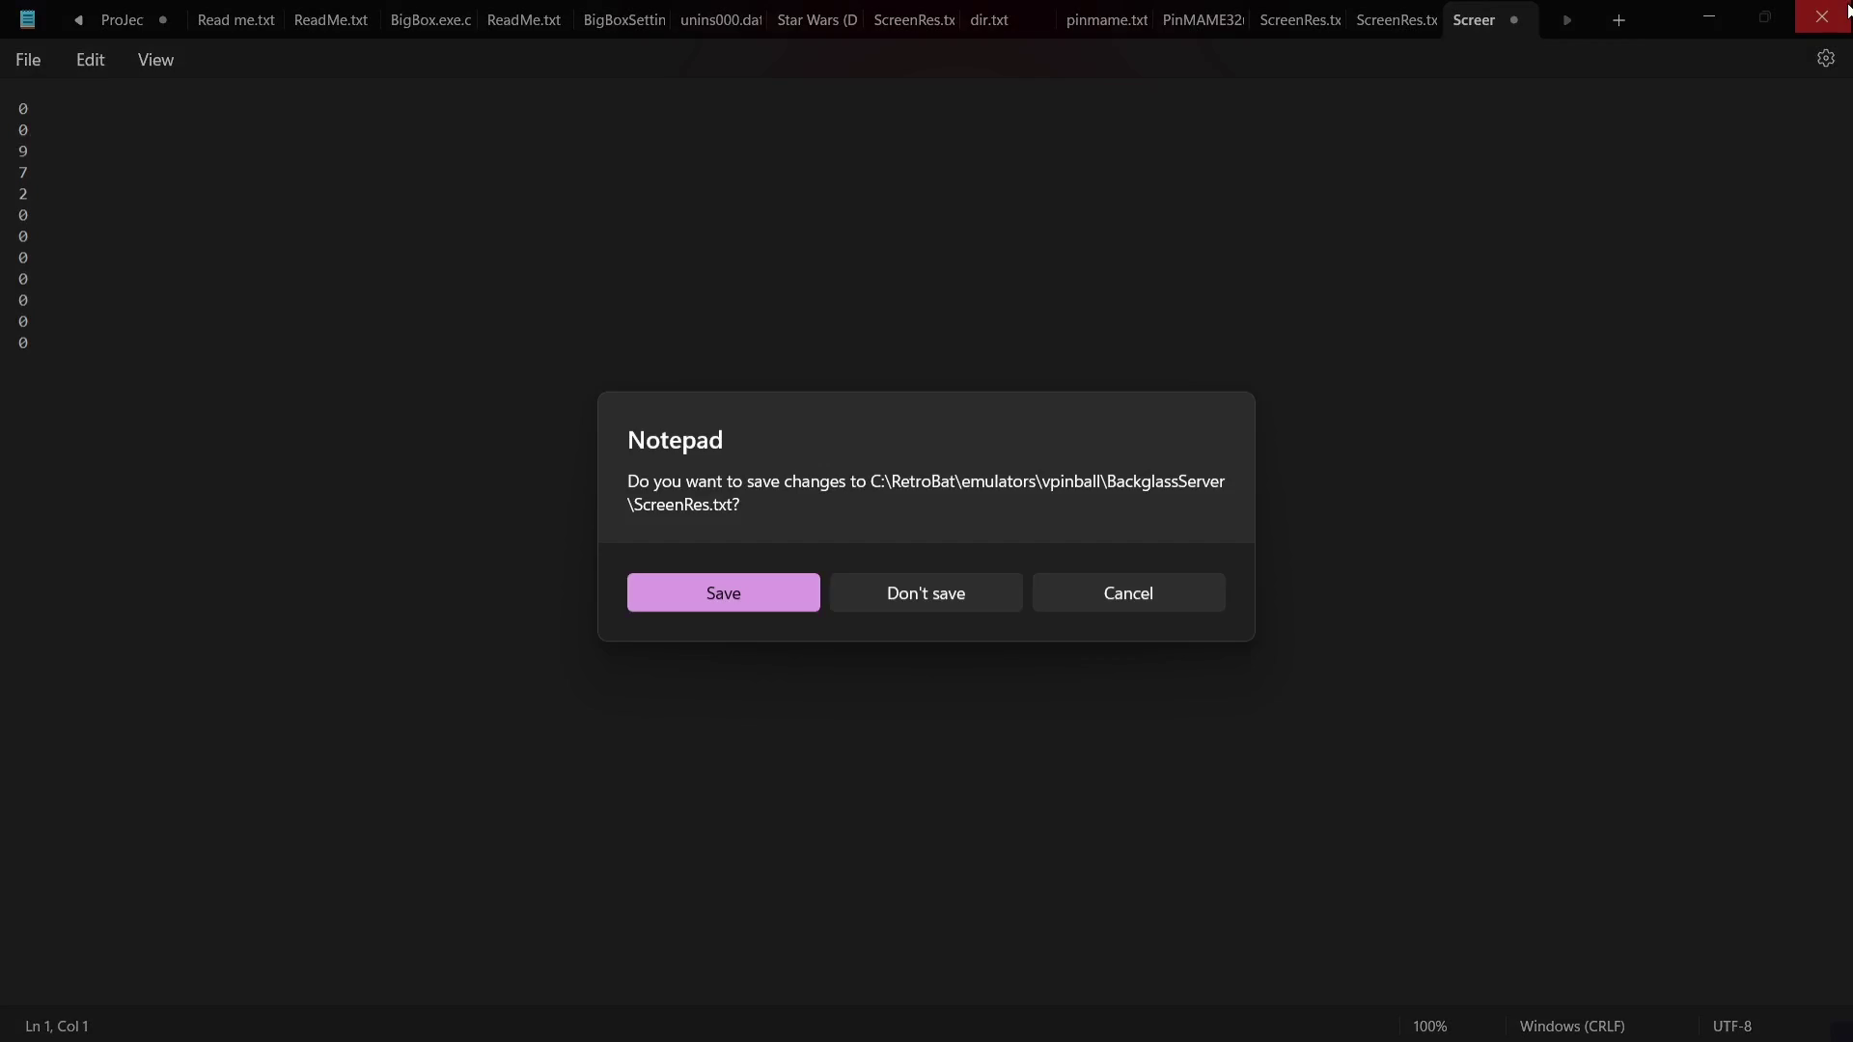
pyautogui.click(923, 591)
pyautogui.click(902, 332)
pyautogui.doubleClick(926, 9)
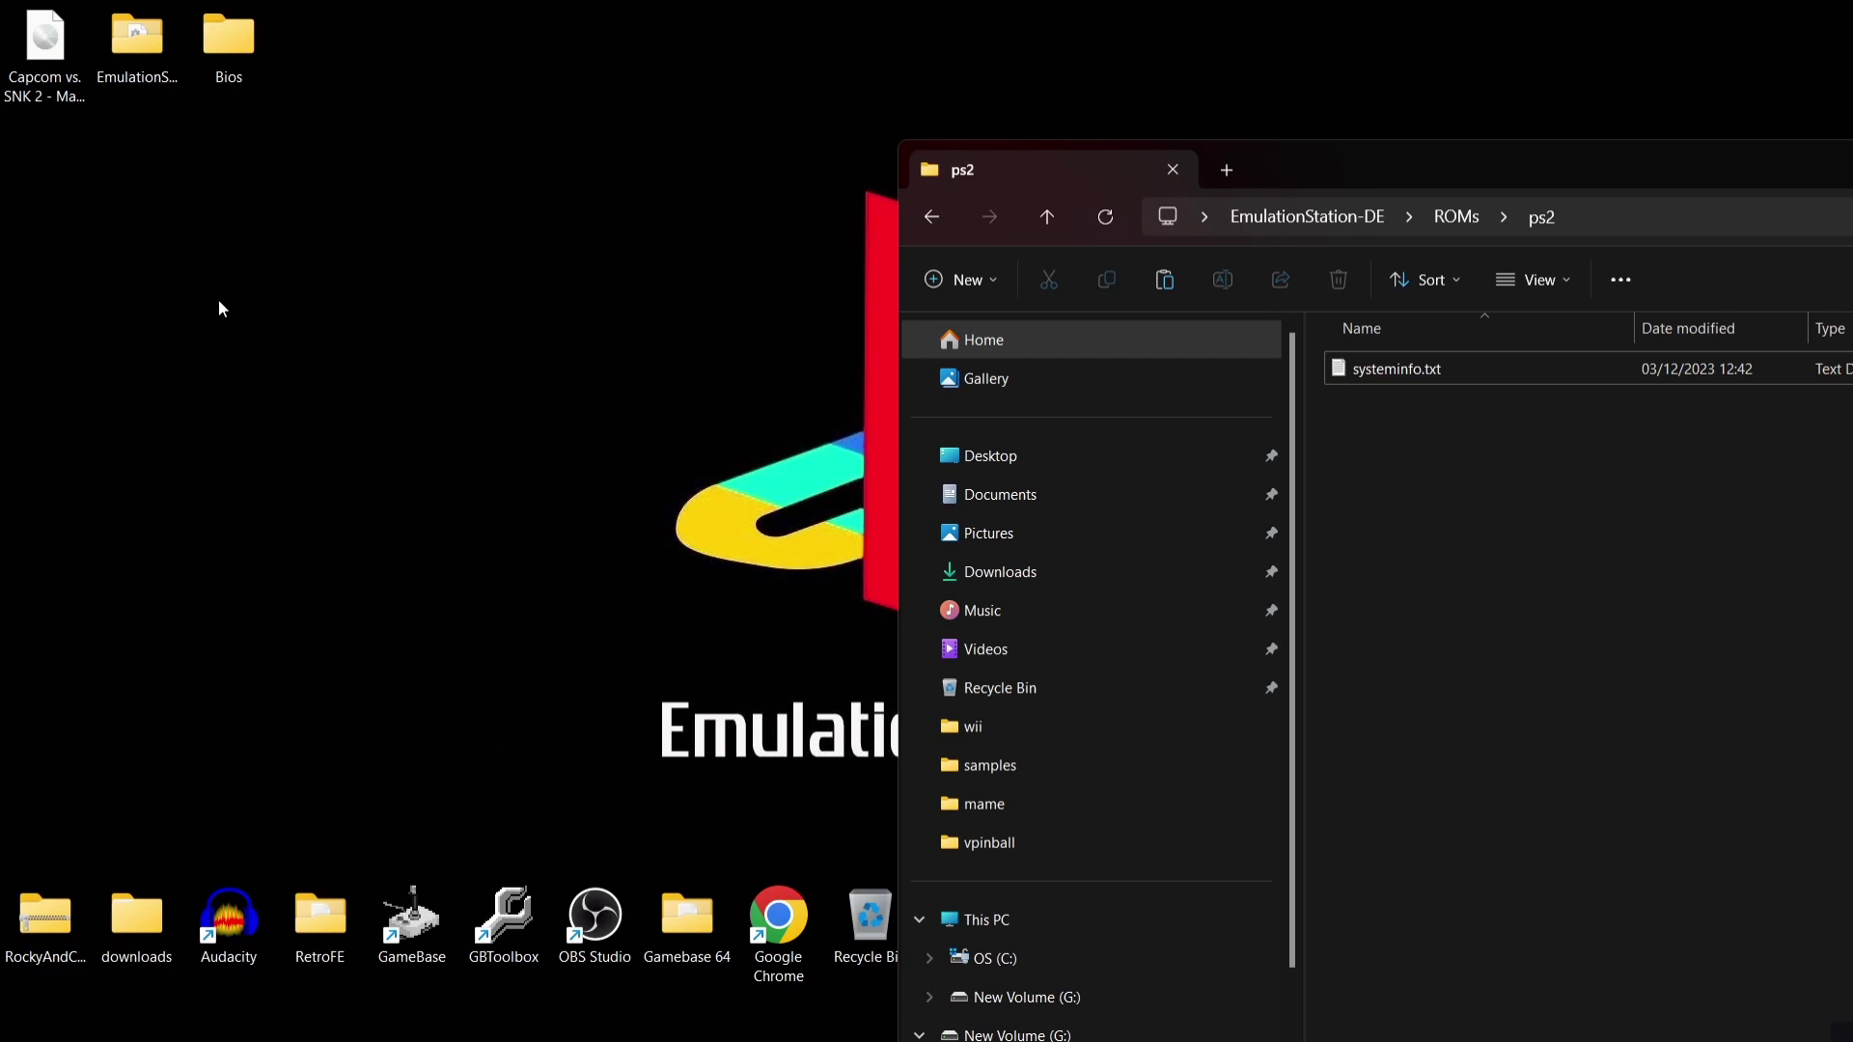
# - Move the Capcom vs. SNK 2 disc image from the desktop into ROMs\ps2, then maximize Explorer
pyautogui.click(47, 37)
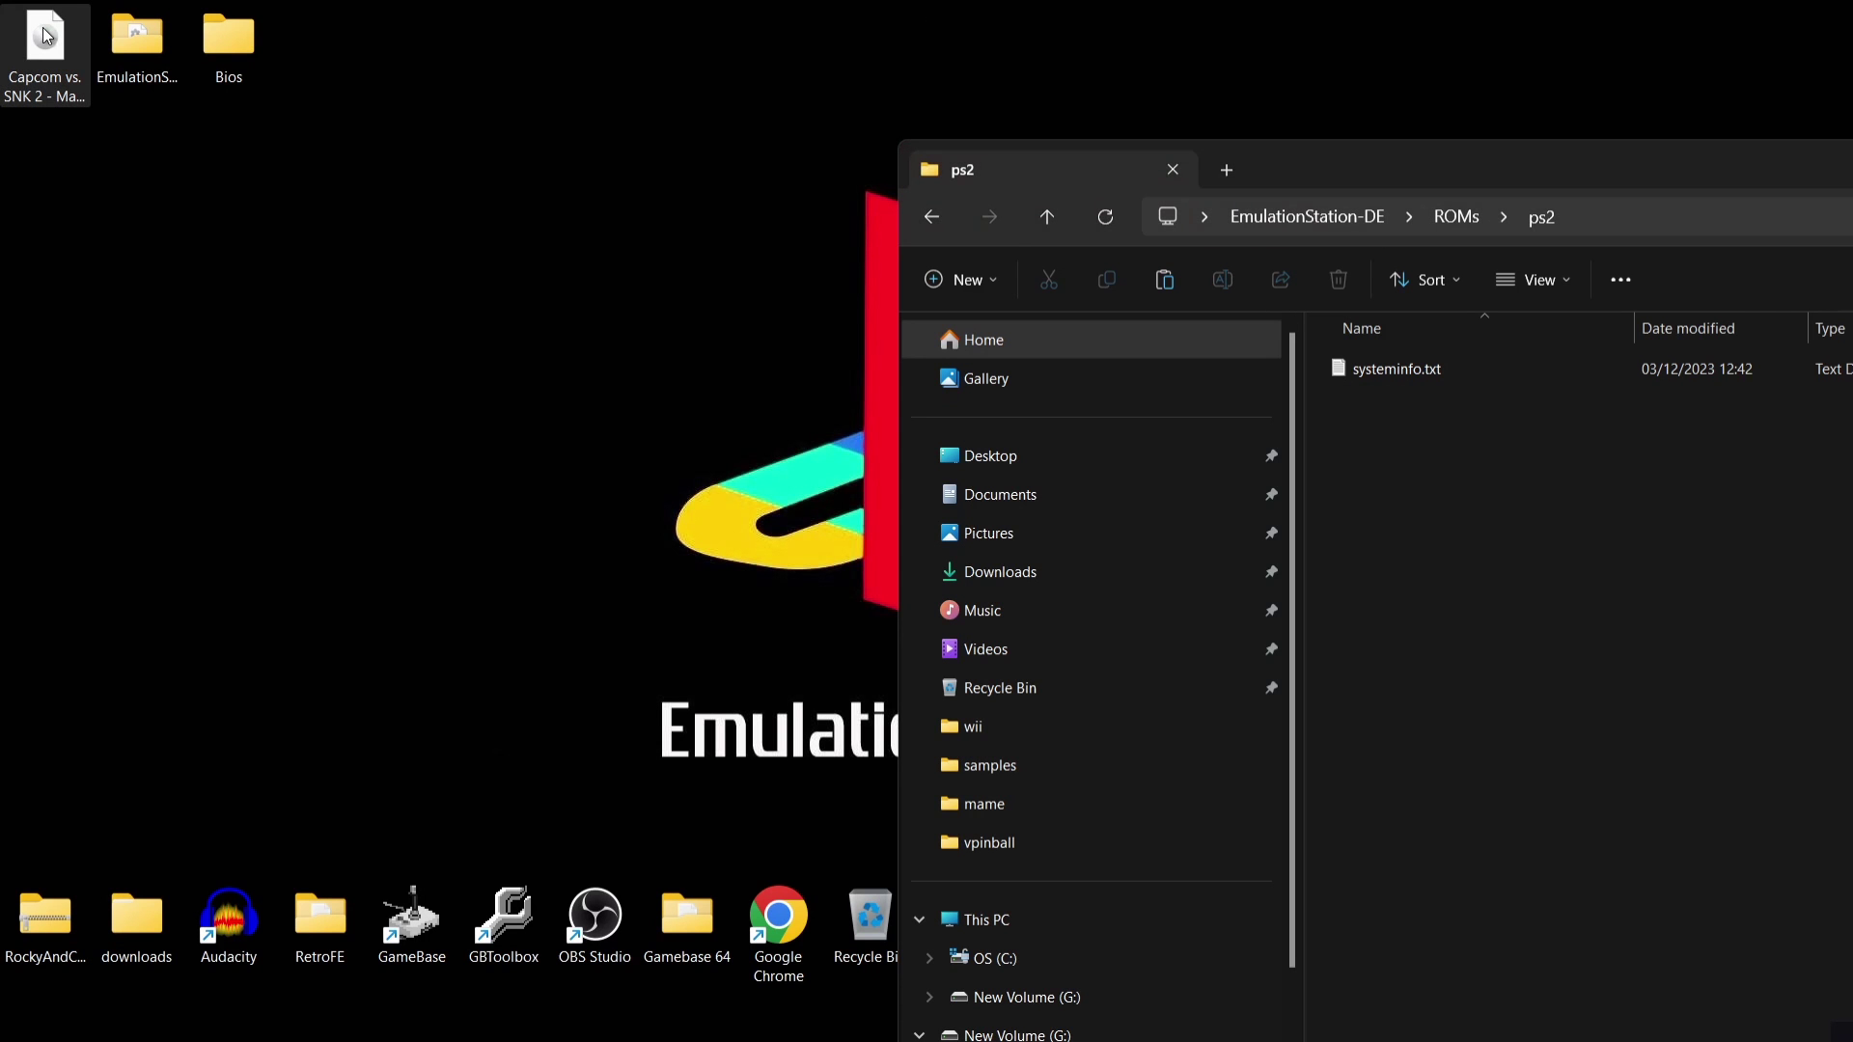
pyautogui.moveTo(46, 37); pyautogui.dragTo(1679, 555)
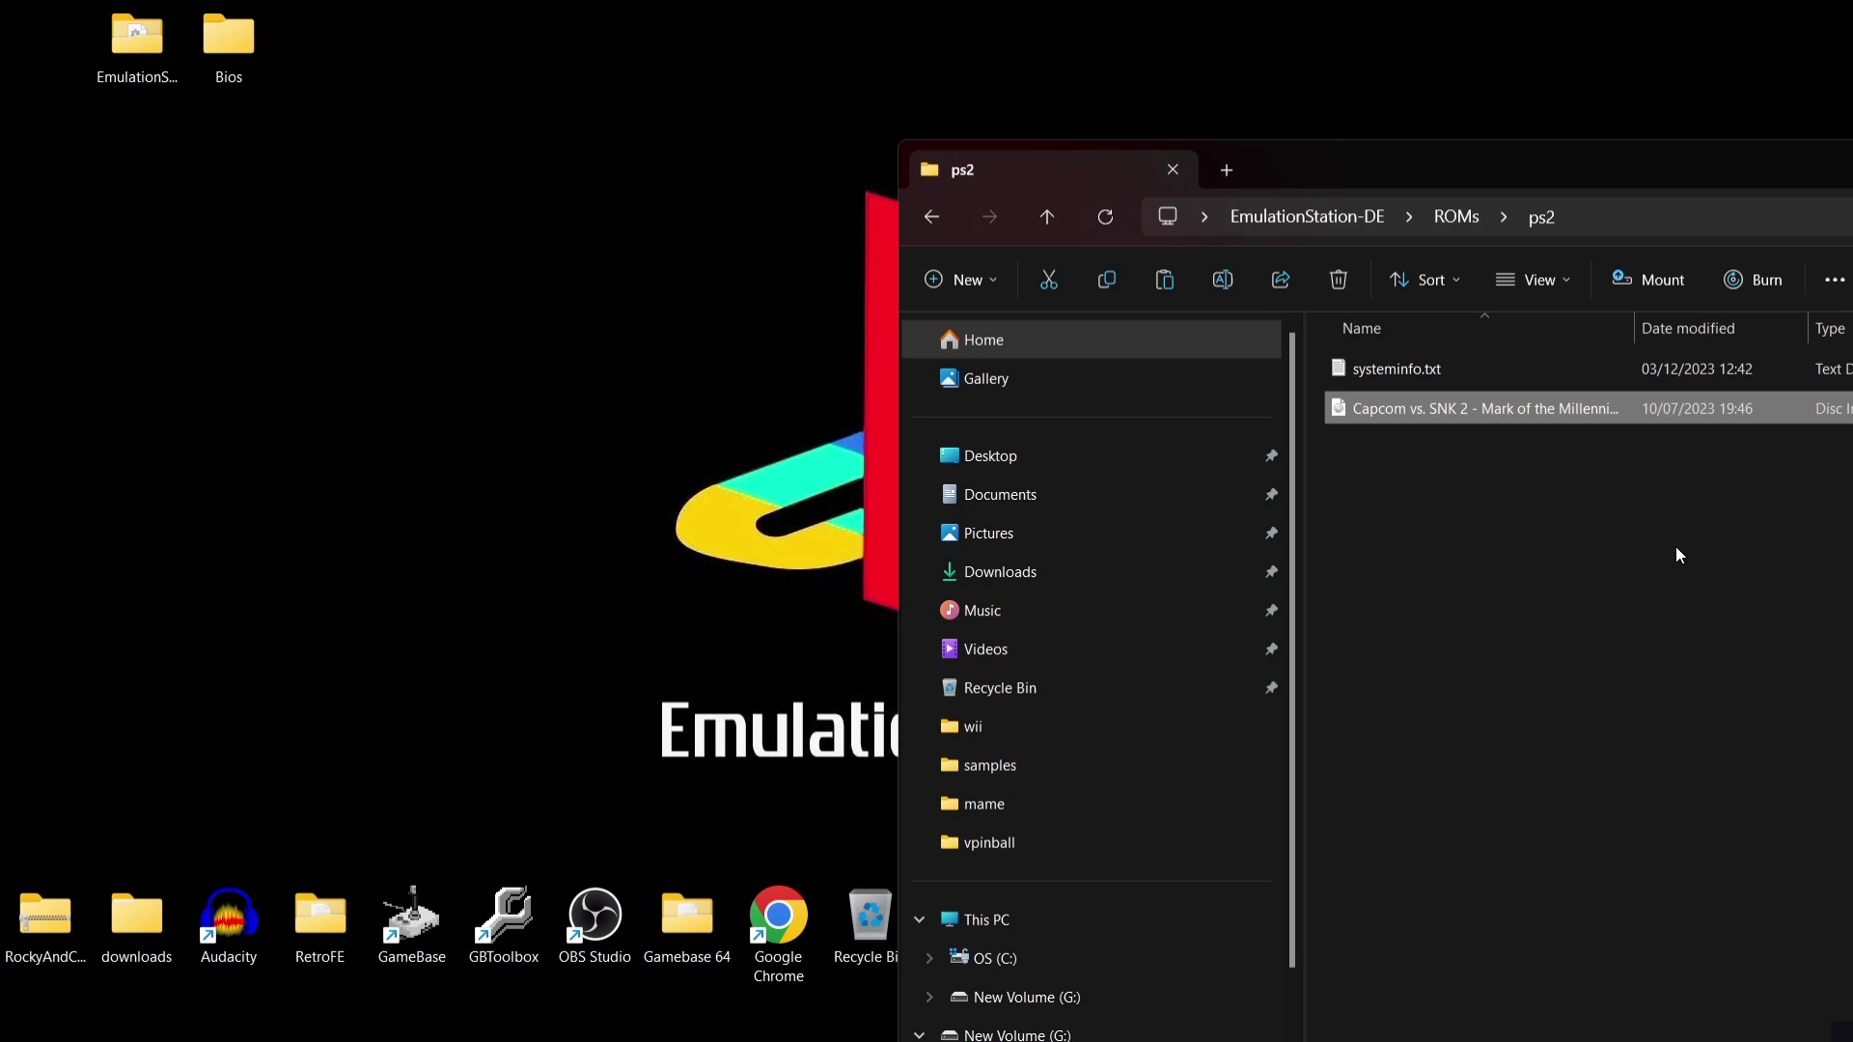
pyautogui.doubleClick(1543, 182)
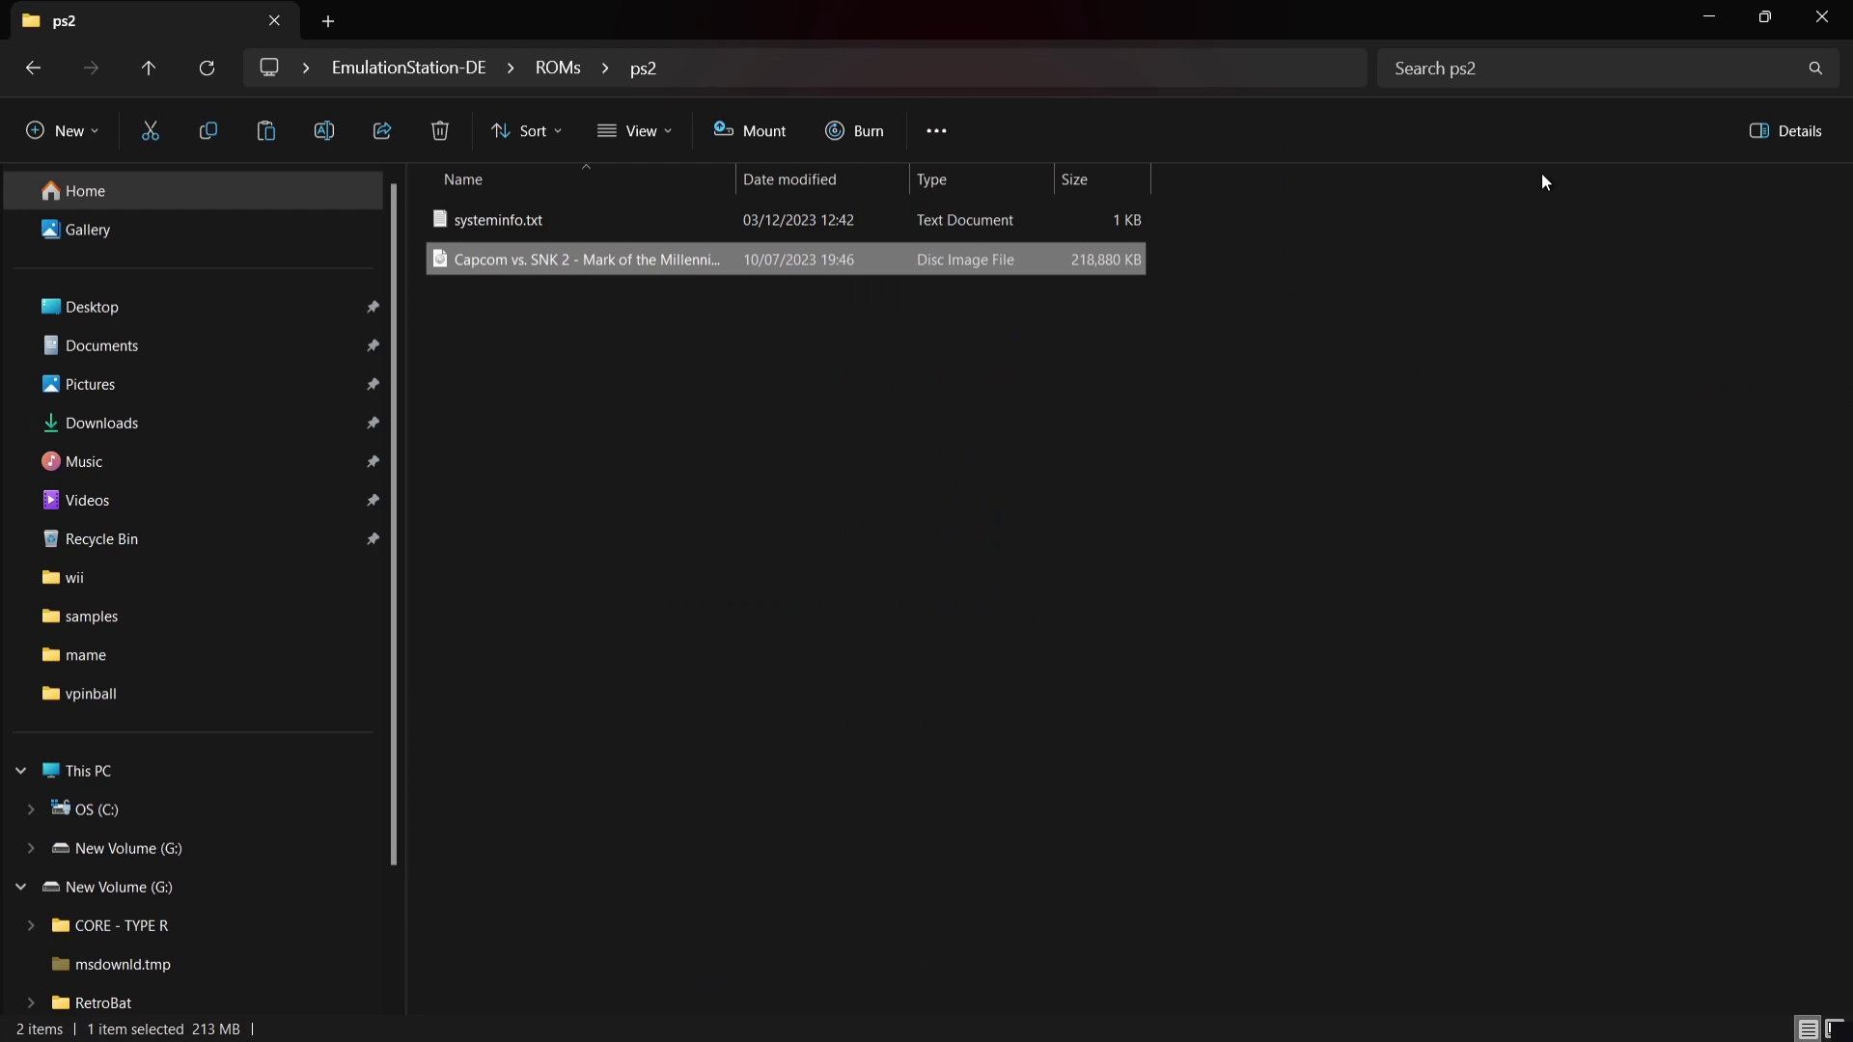
pyautogui.click(1182, 375)
# - Go back up through ROMs to the EmulationStation-DE folder
pyautogui.click(36, 67)
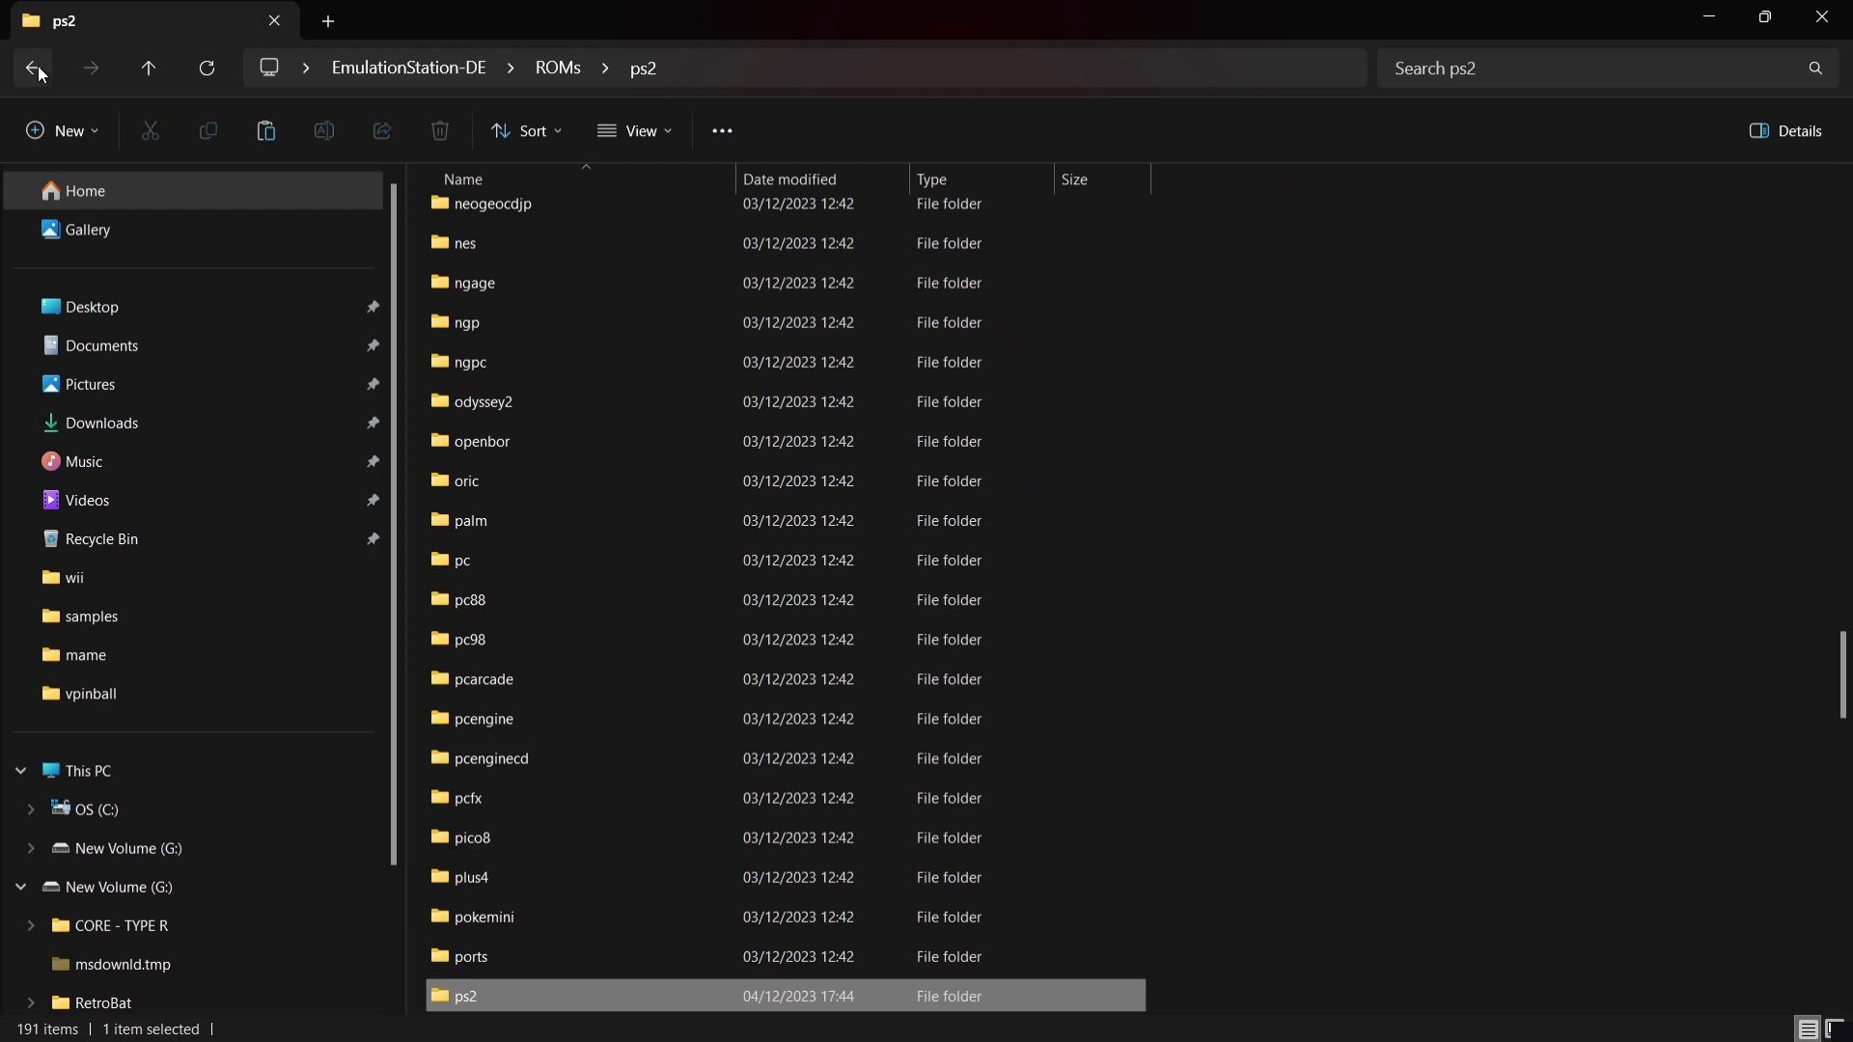
pyautogui.click(38, 66)
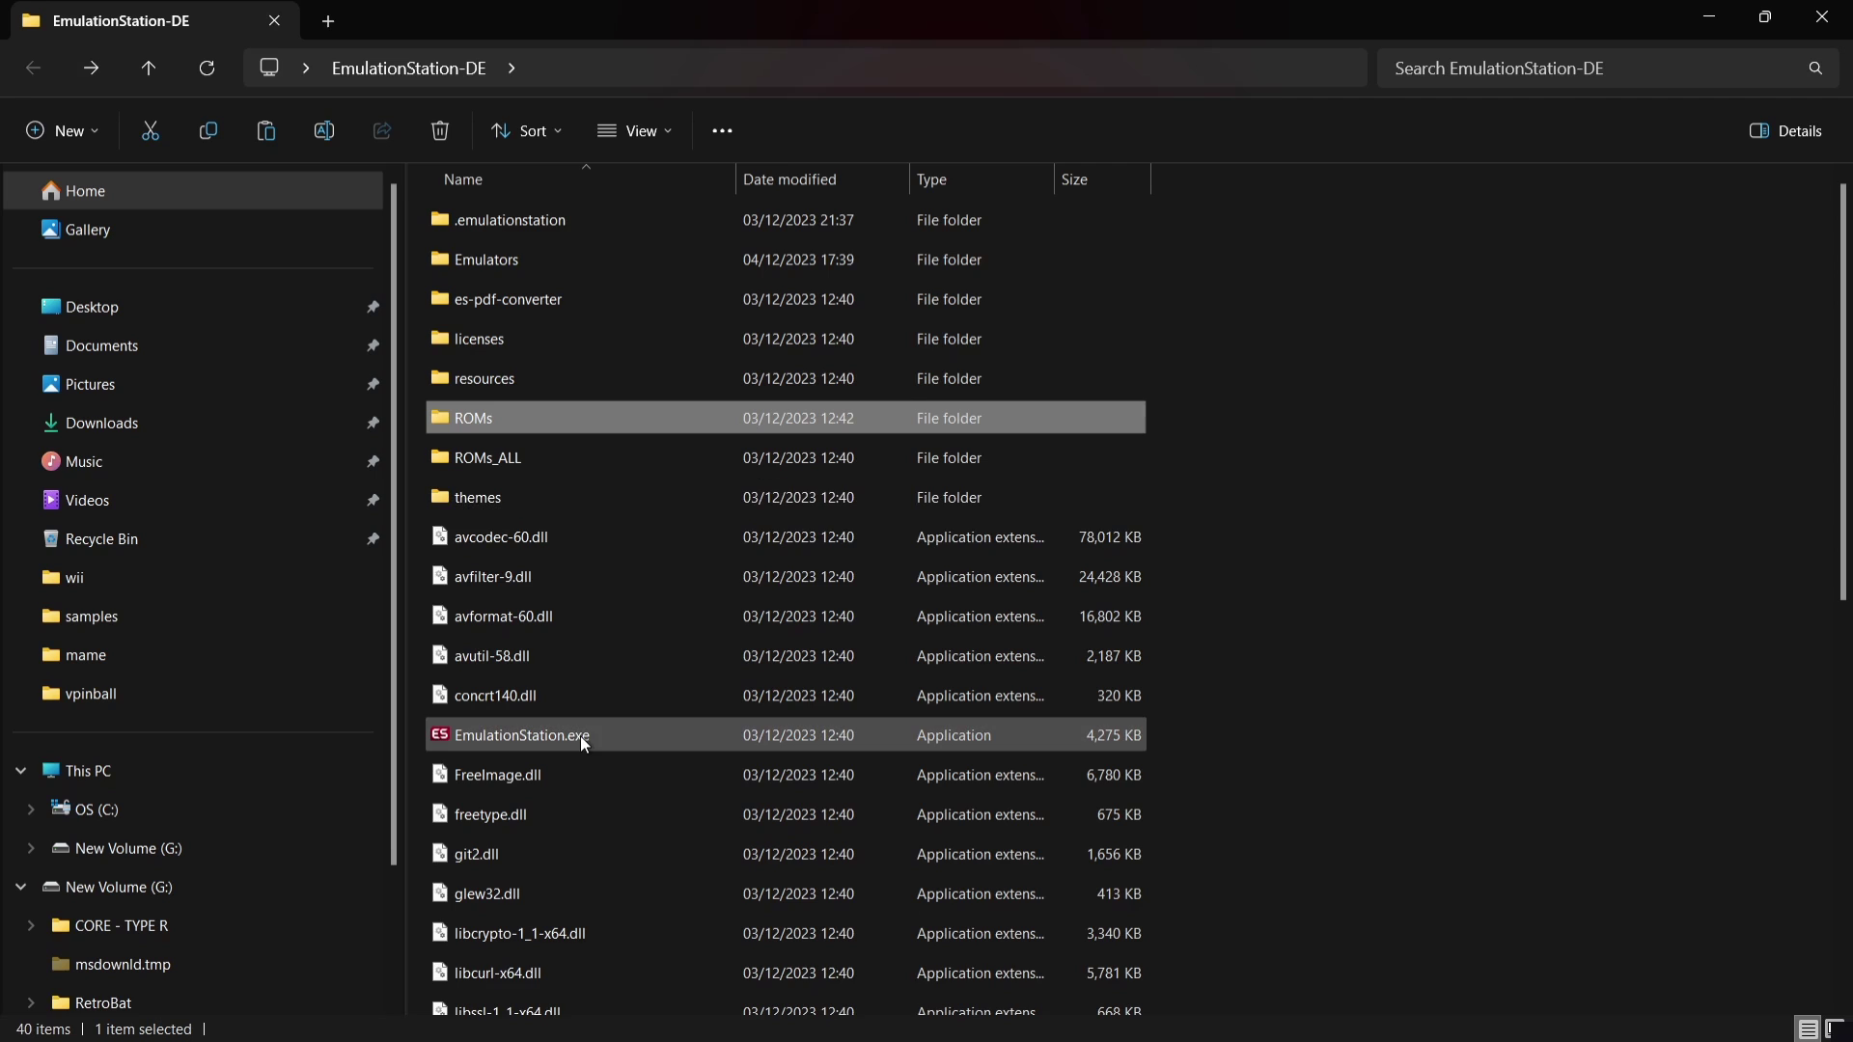
pyautogui.moveTo(597, 741)
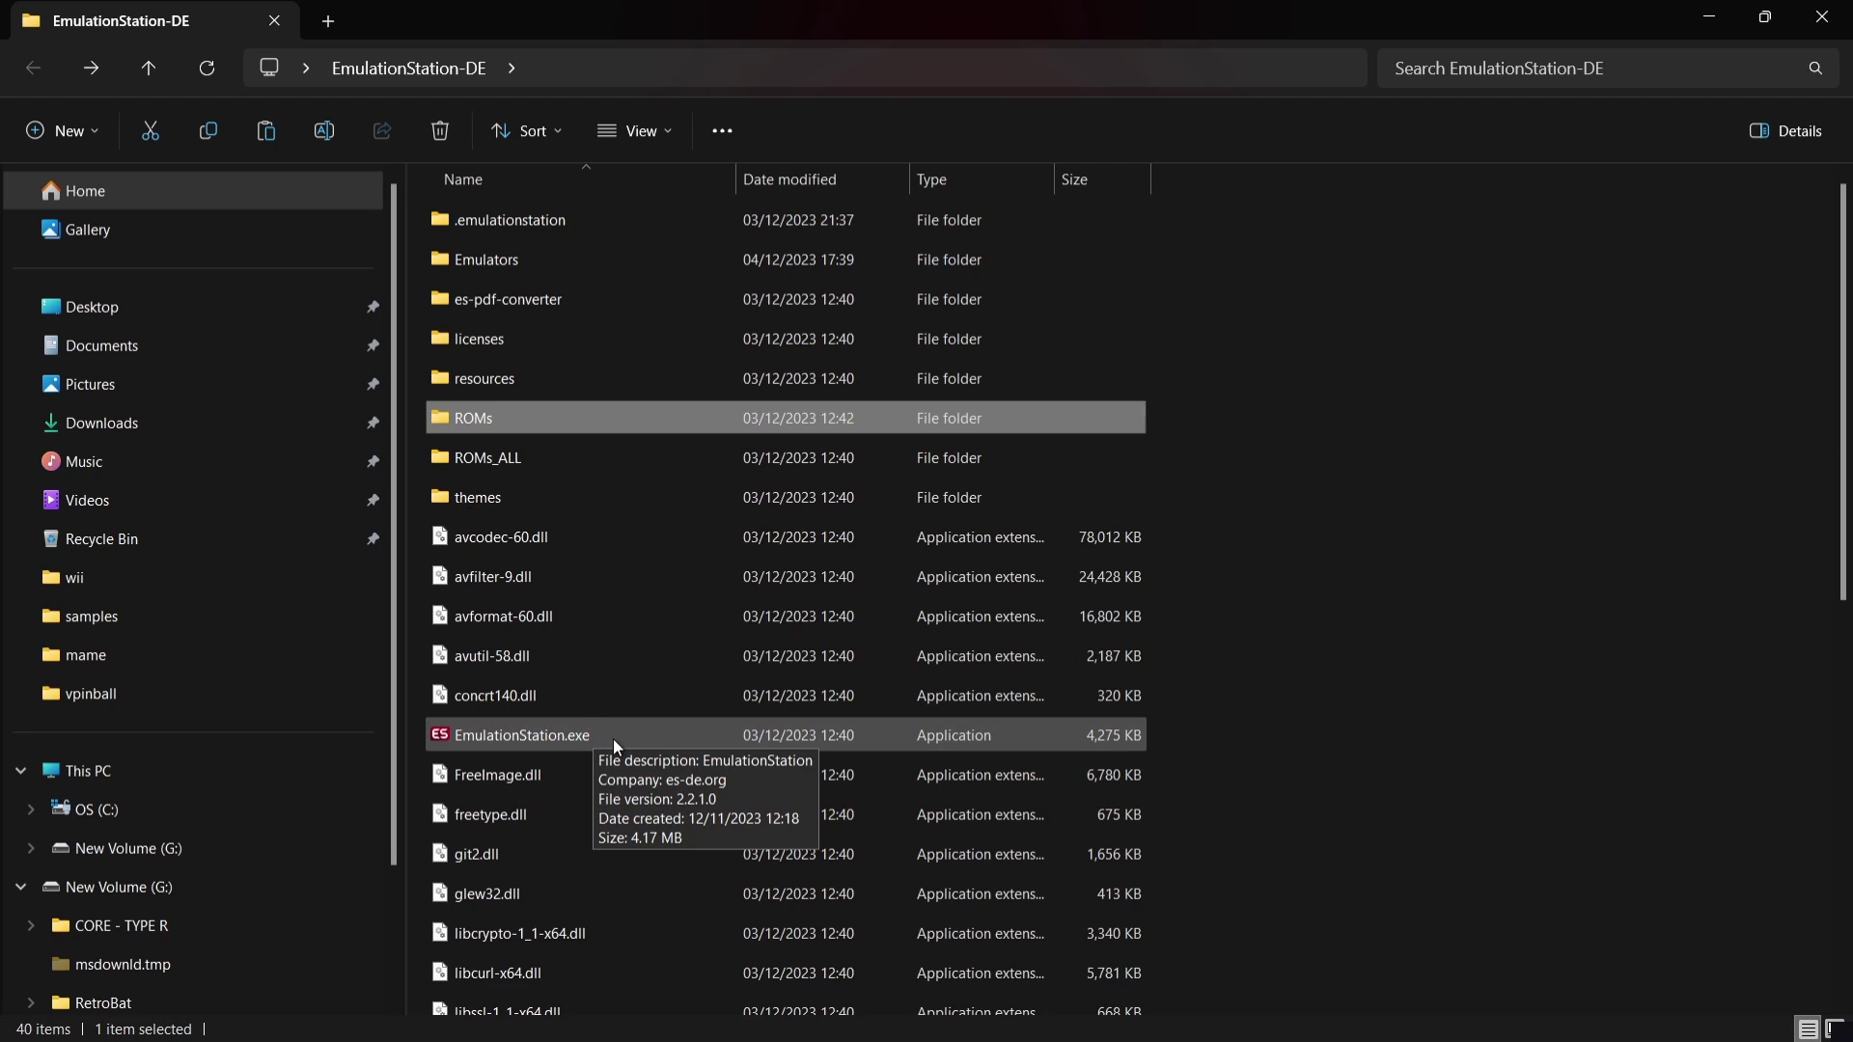